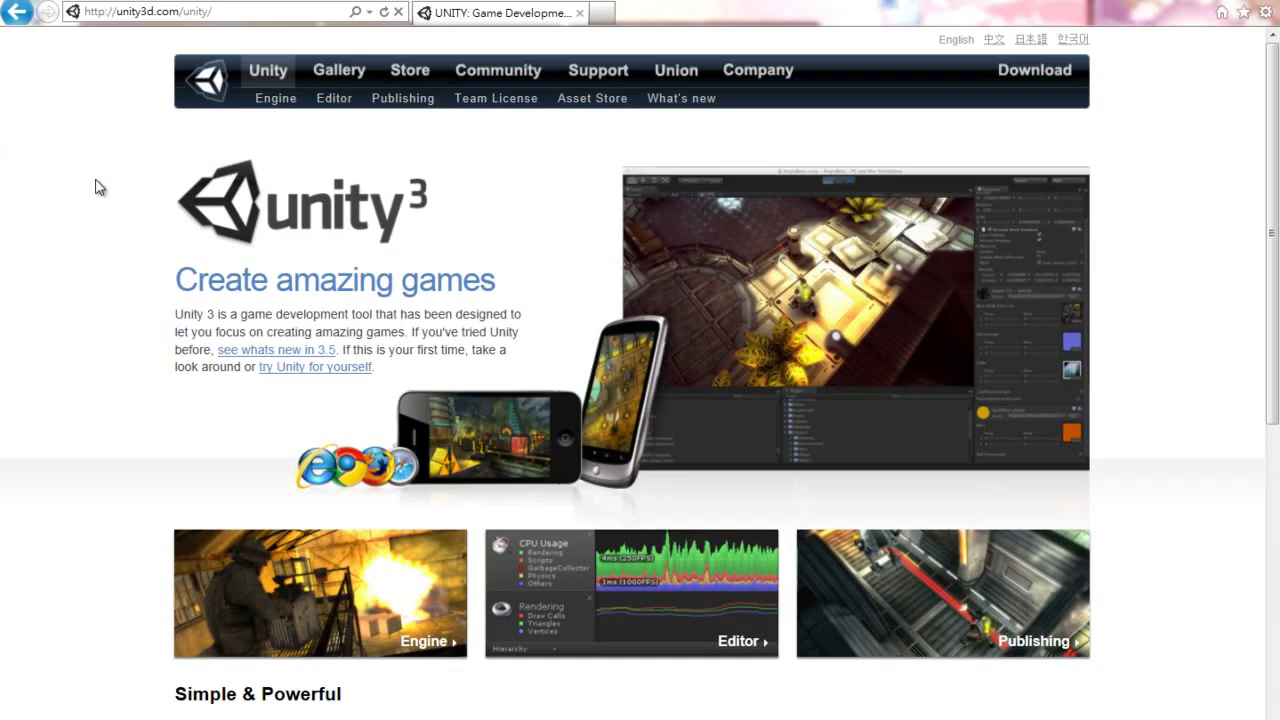
# Open the Character Animation sample project from the example projects in the Unity website's support resources
pyautogui.click(588, 78)
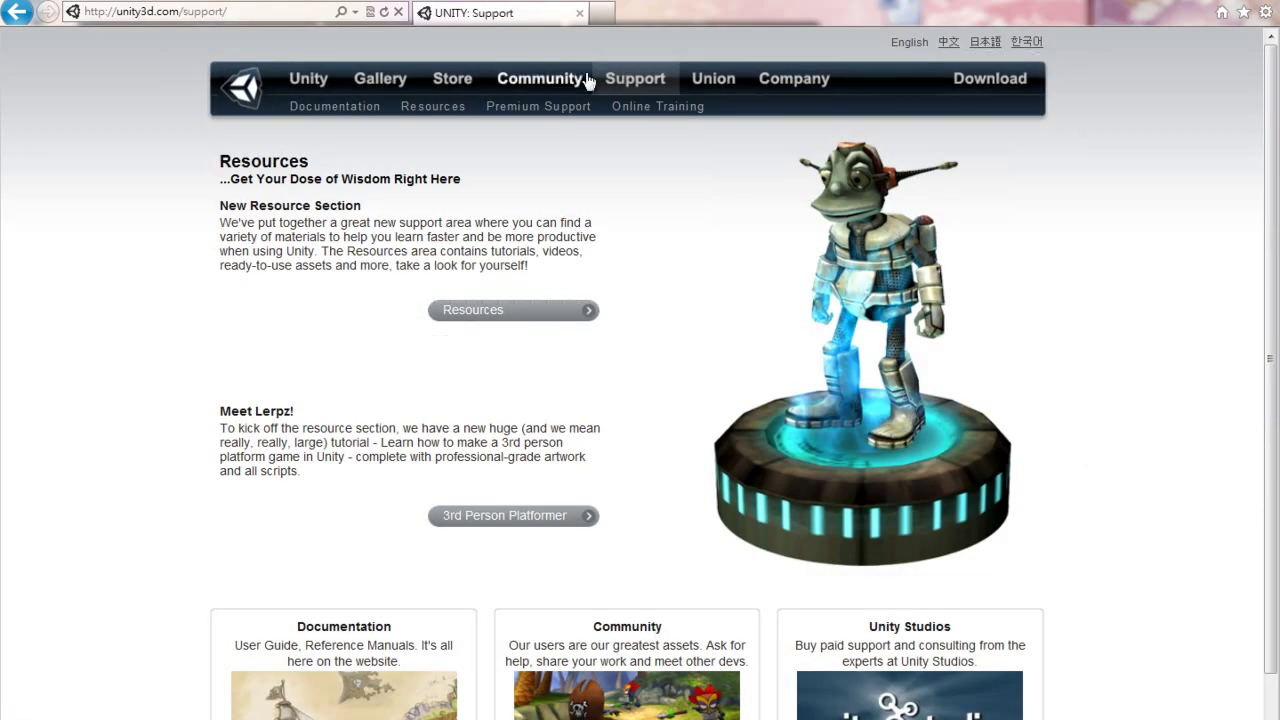
pyautogui.click(484, 312)
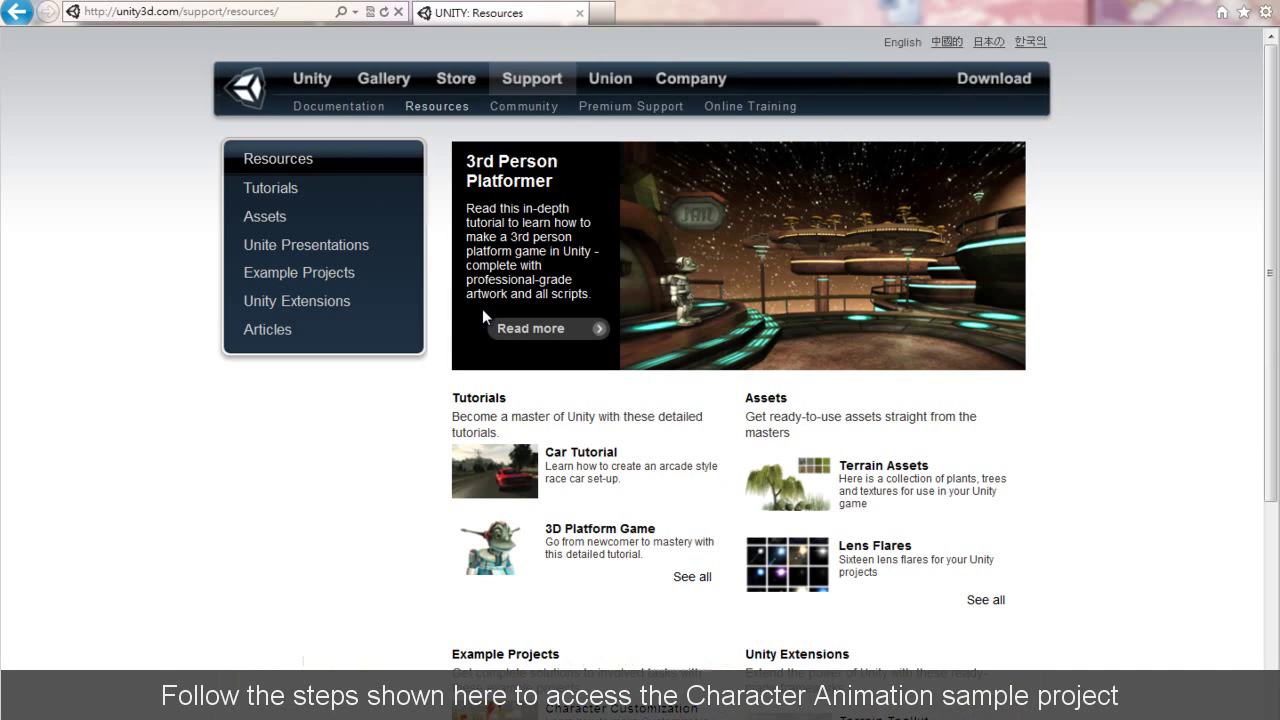
pyautogui.click(312, 278)
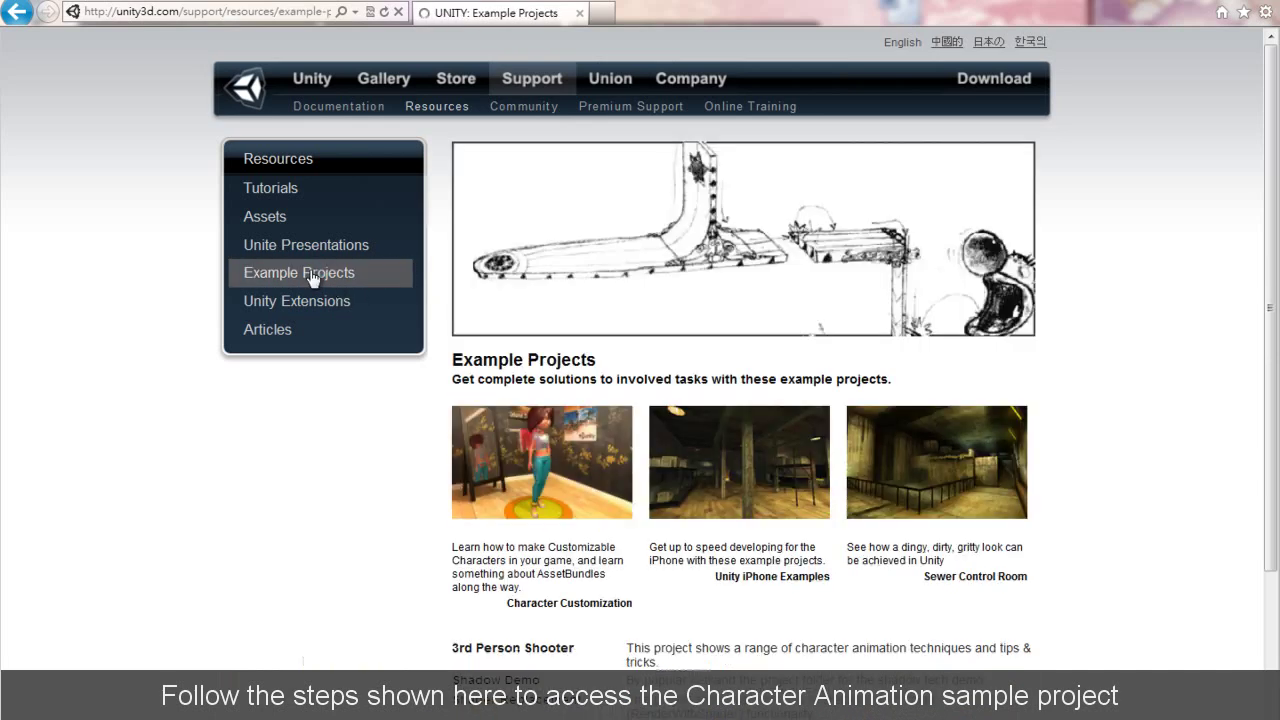
pyautogui.scroll(-3, 380, 400)
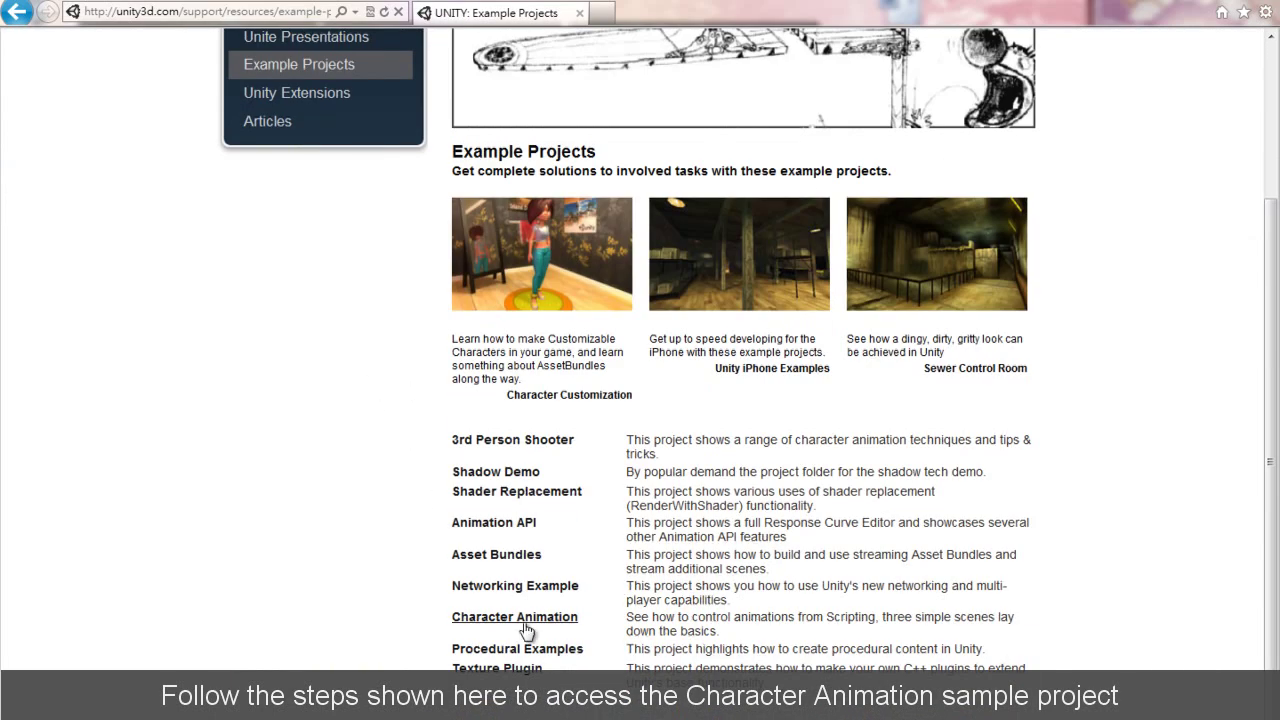
pyautogui.click(523, 620)
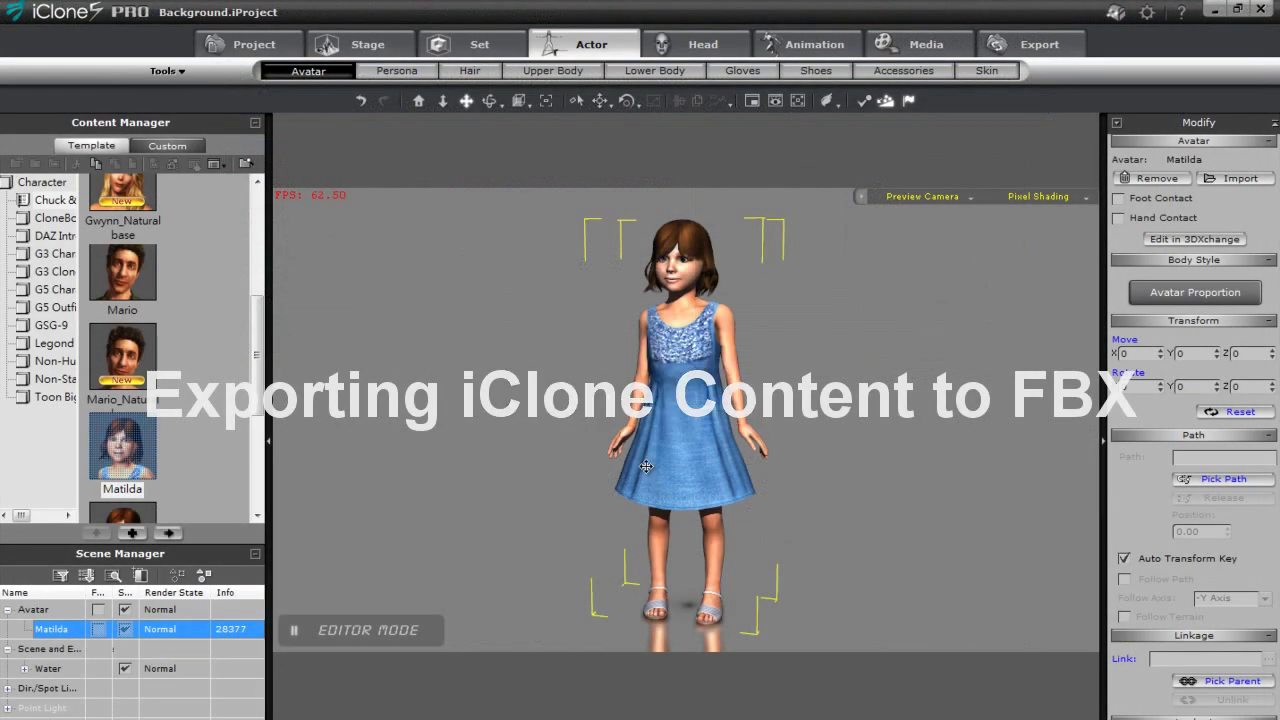
# In iClone, have the Matilda avatar perform the Idle motion and reselect her in the scene
pyautogui.rightClick(672, 413)
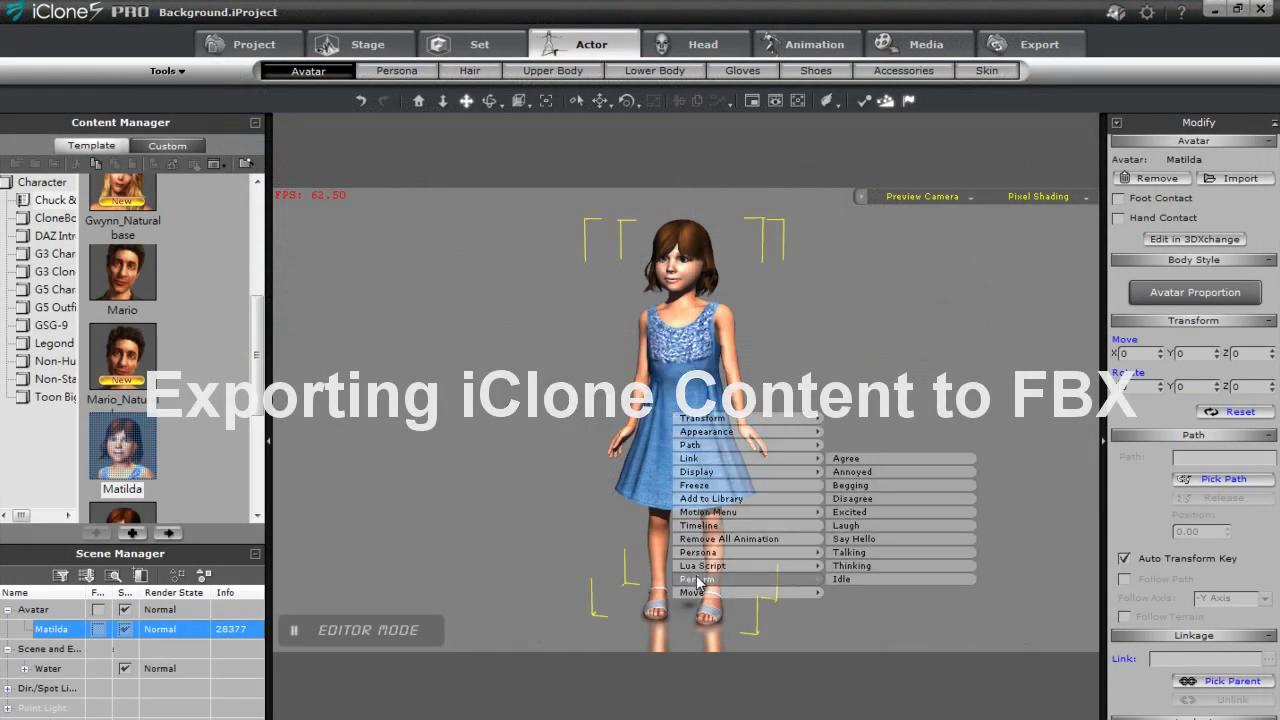
pyautogui.click(844, 577)
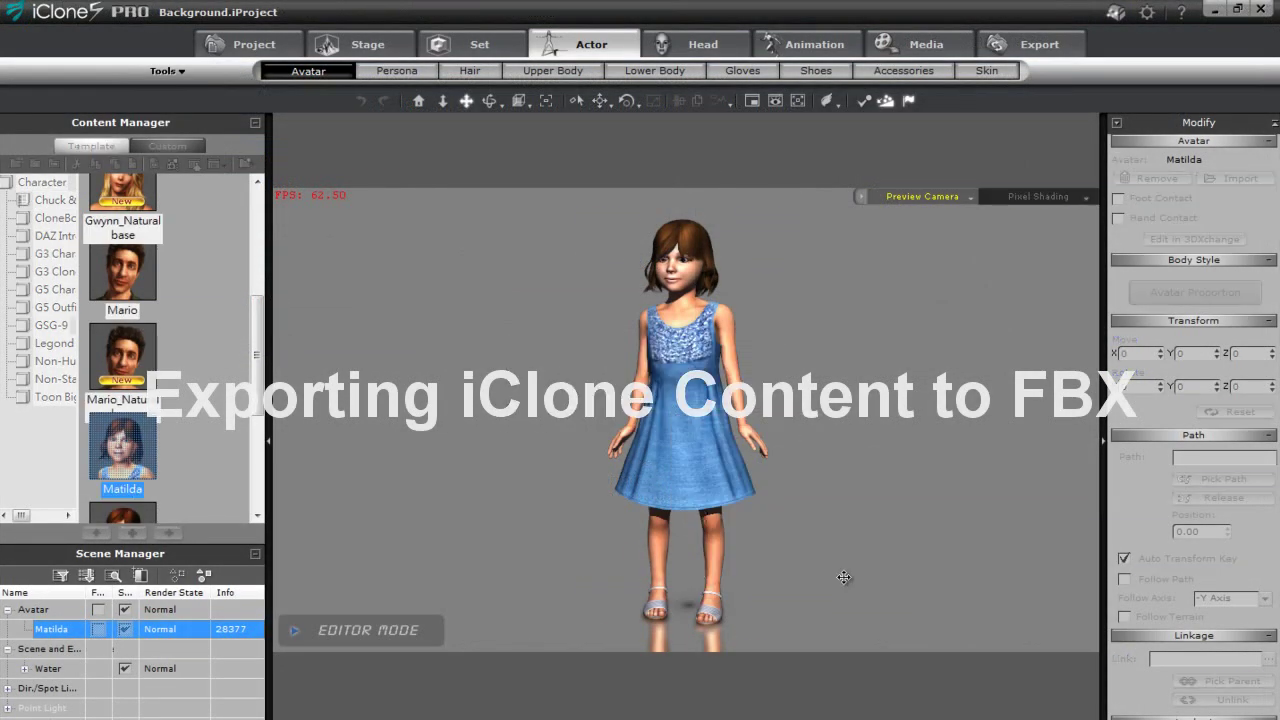
pyautogui.click(684, 432)
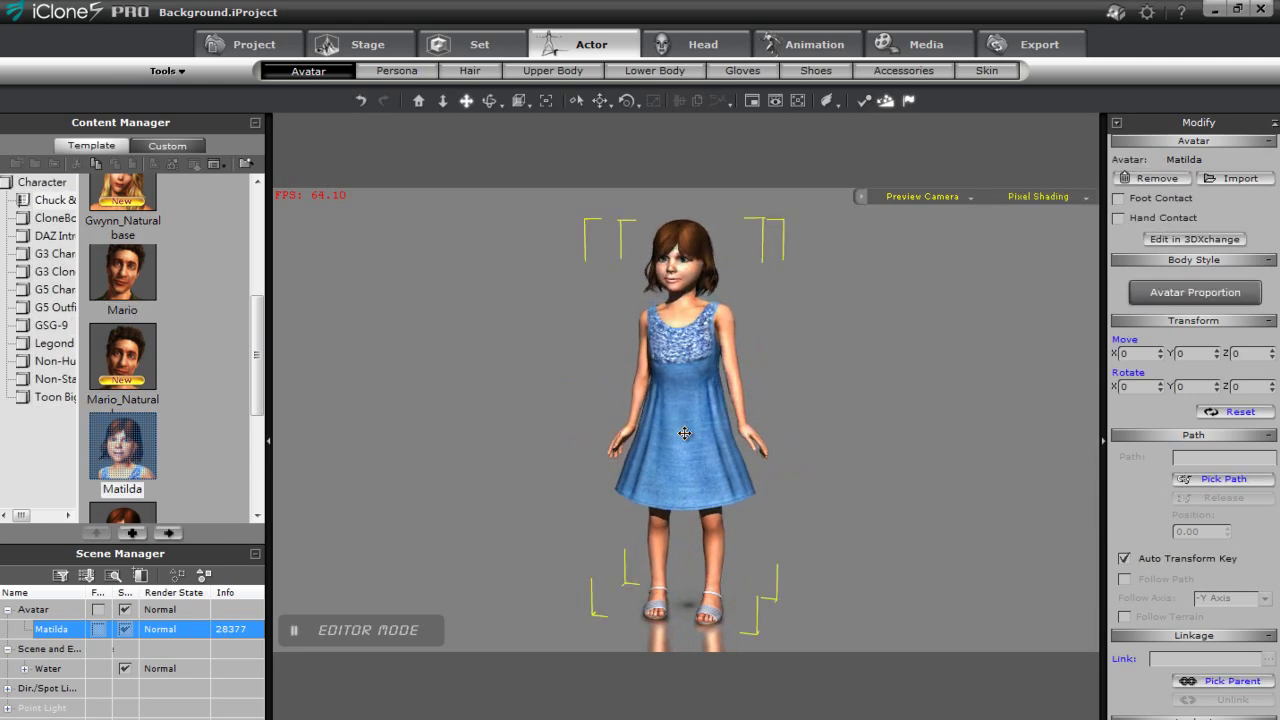
# Send Matilda to 3DXchange for editing and preview the Agree motion from her motion library
pyautogui.click(1193, 239)
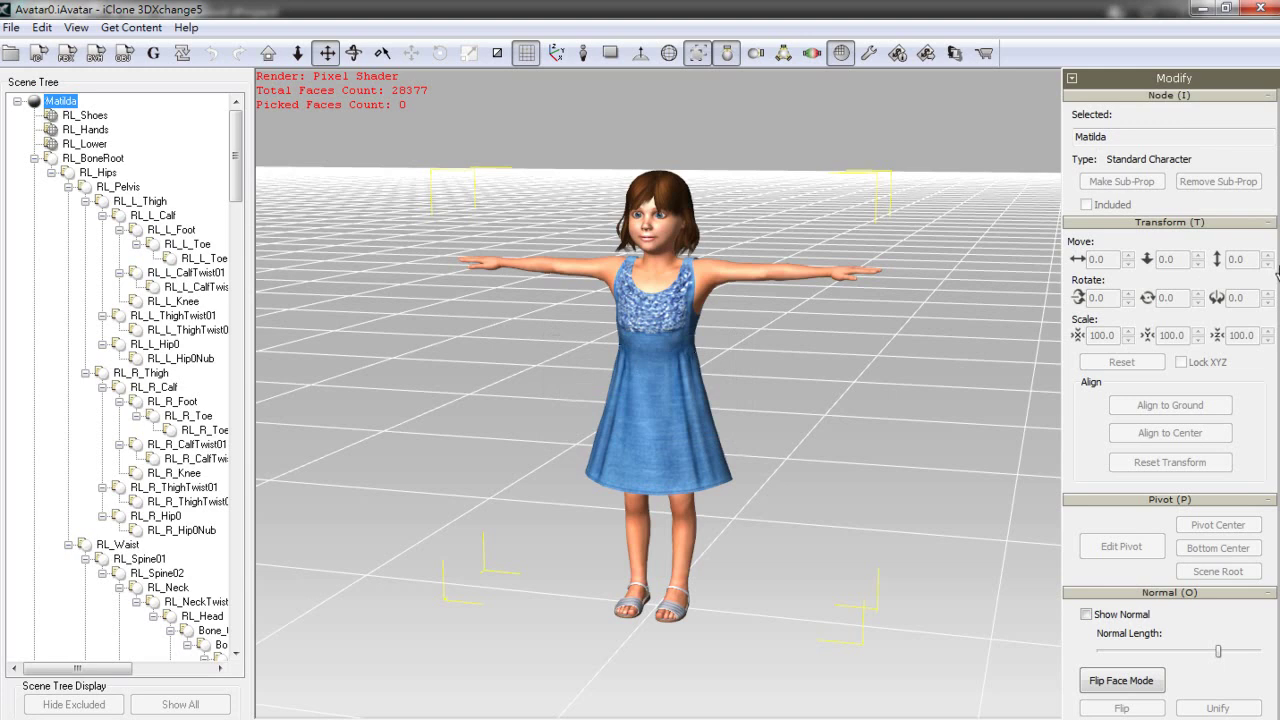
pyautogui.scroll(-5, 1276, 270)
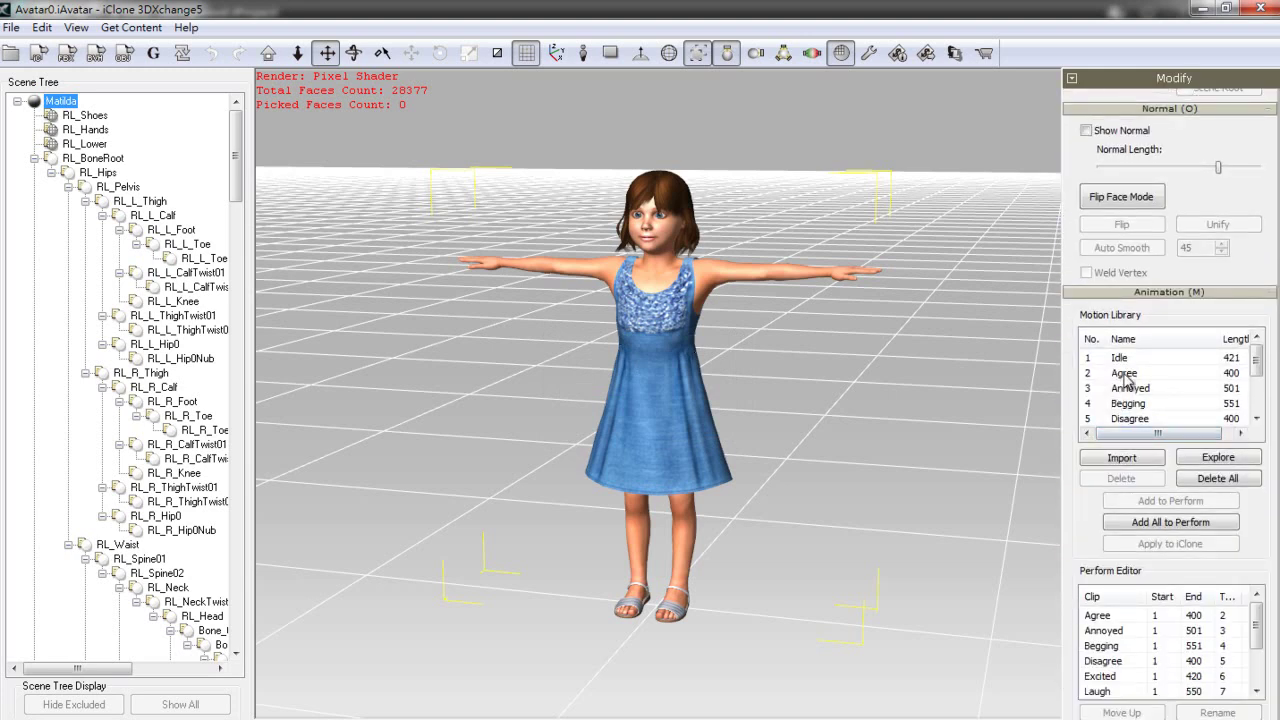
pyautogui.click(1125, 374)
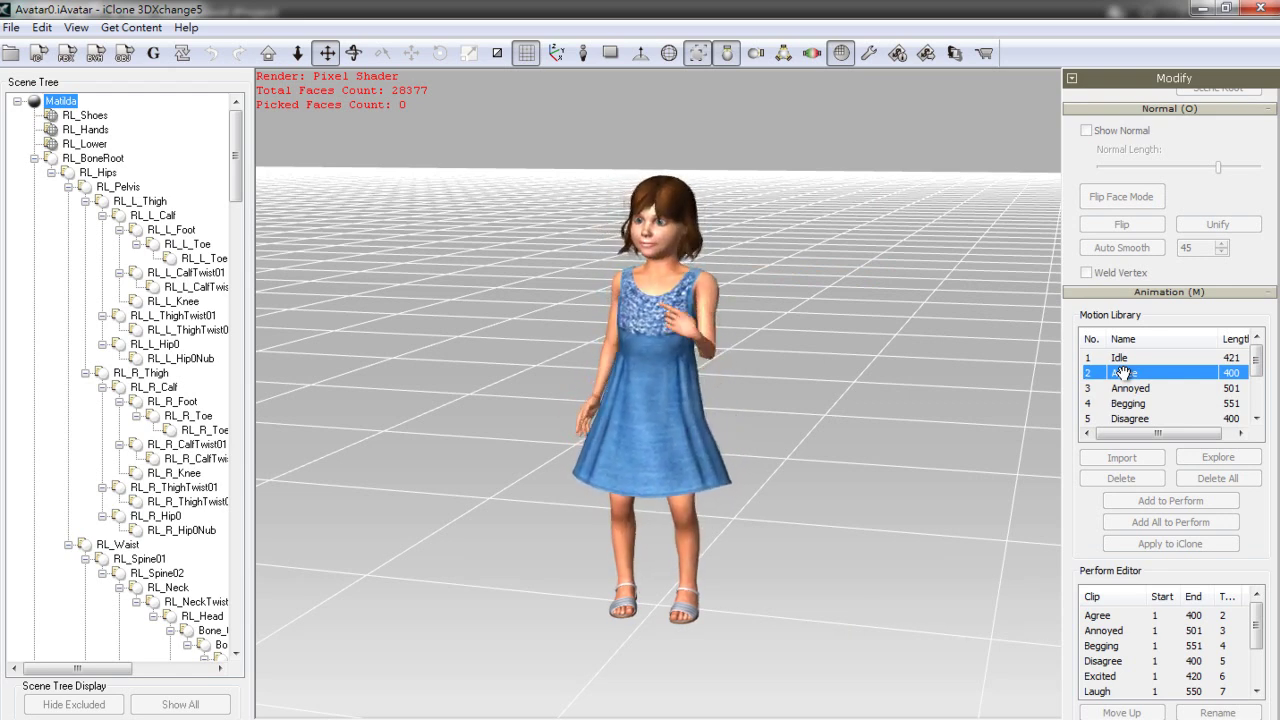
pyautogui.click(360, 212)
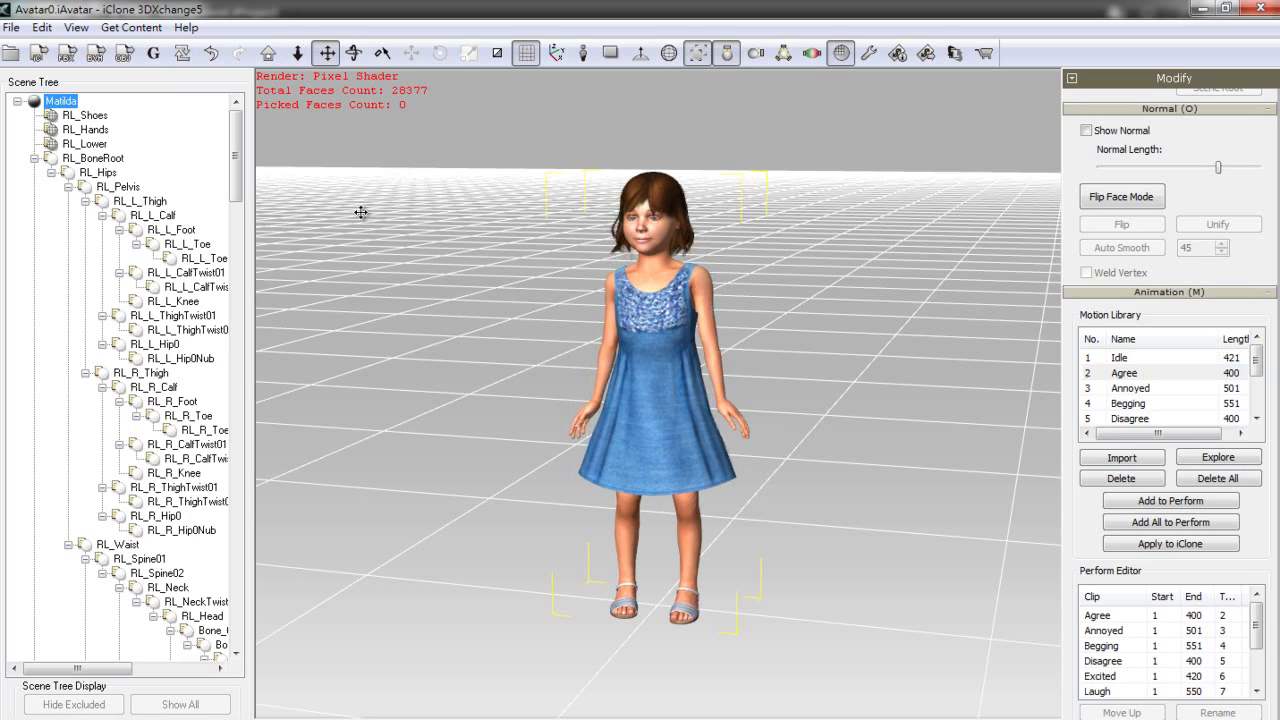
# Export Matilda as FBX Avatar0 using the GameEngine_Unity3D preset, with geometry included and animation excluded
pyautogui.click(66, 53)
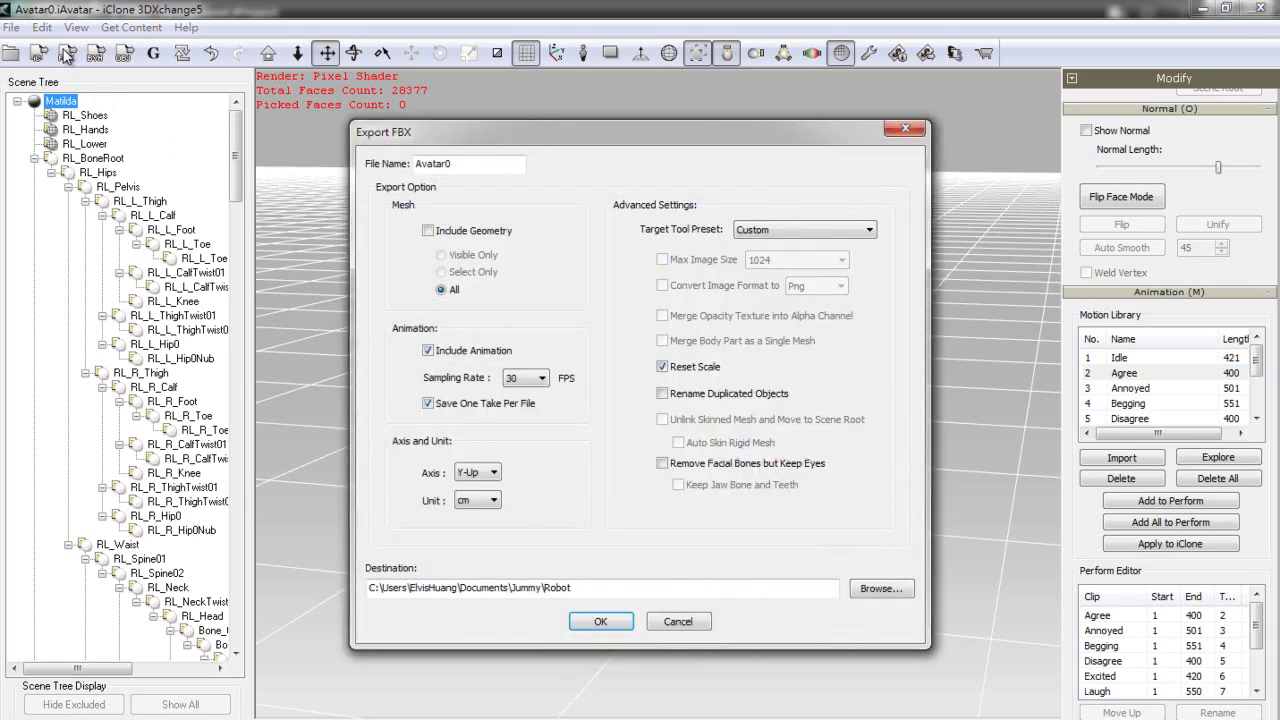
pyautogui.click(779, 233)
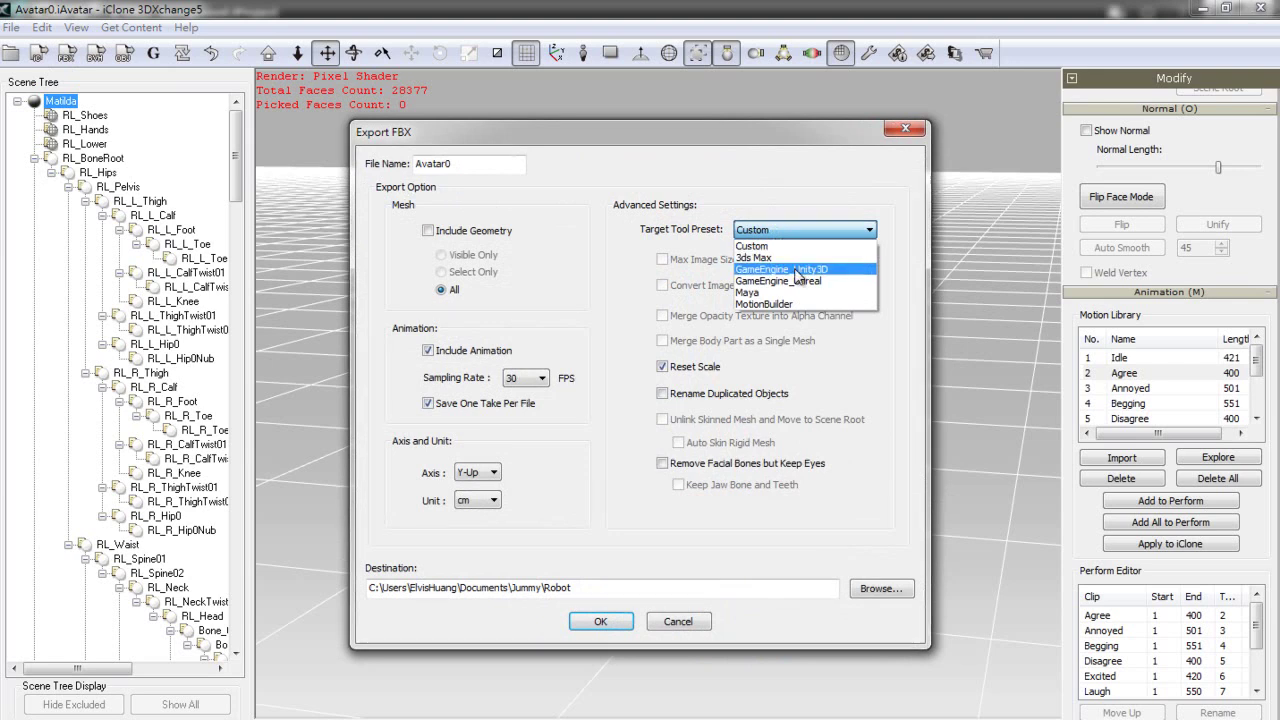
pyautogui.click(797, 273)
pyautogui.click(428, 350)
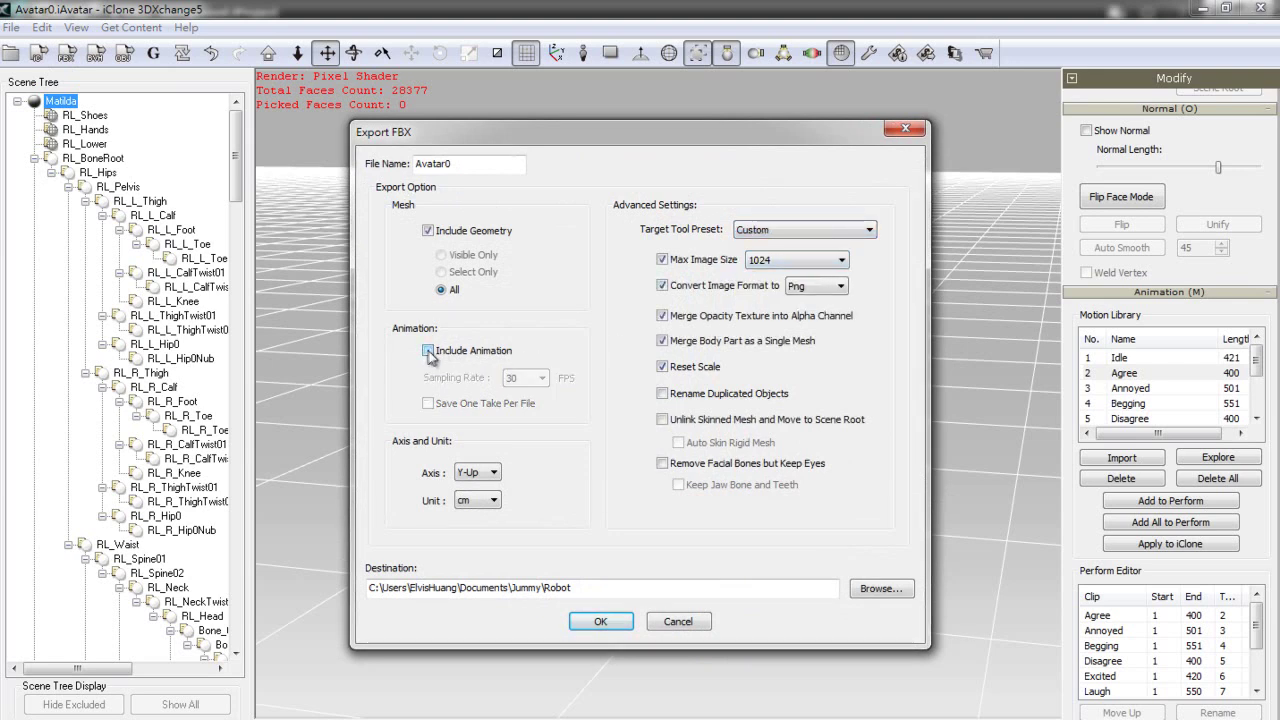
pyautogui.click(600, 622)
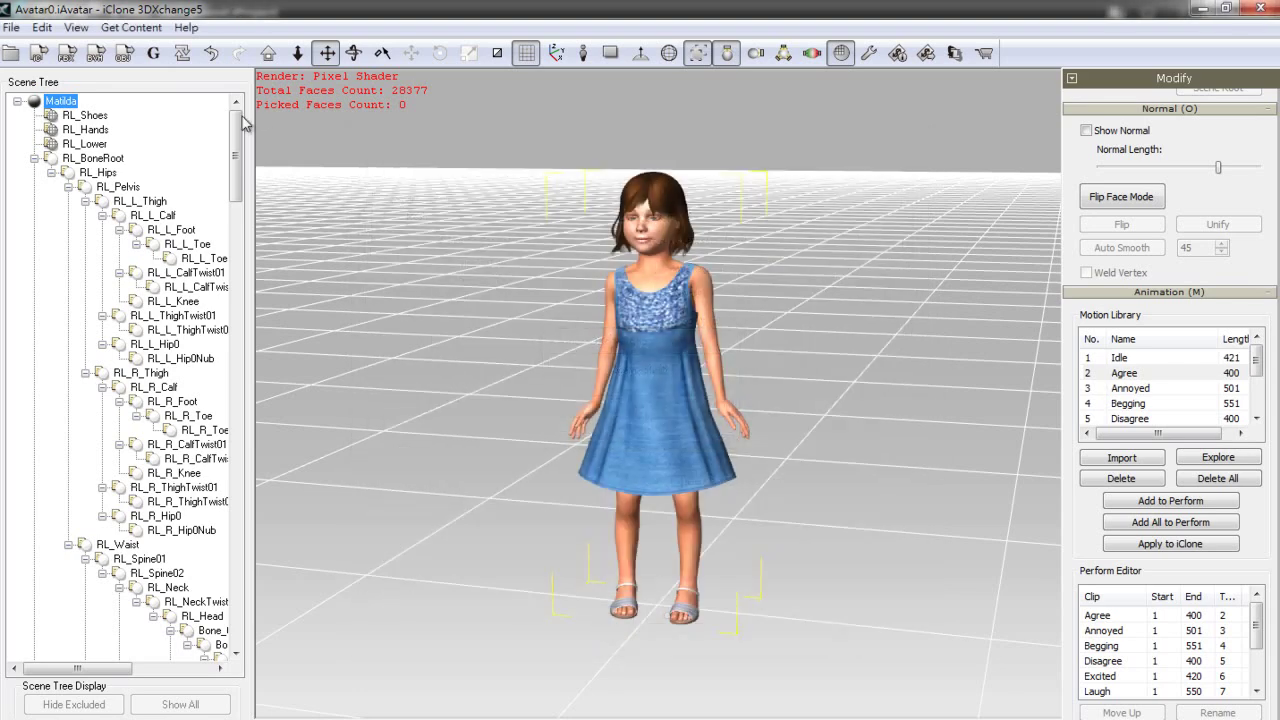
# Export Matilda's animations as FBX with the GameEngine_Unity3D preset, saving one take per file at 30 FPS and excluding geometry
pyautogui.click(68, 53)
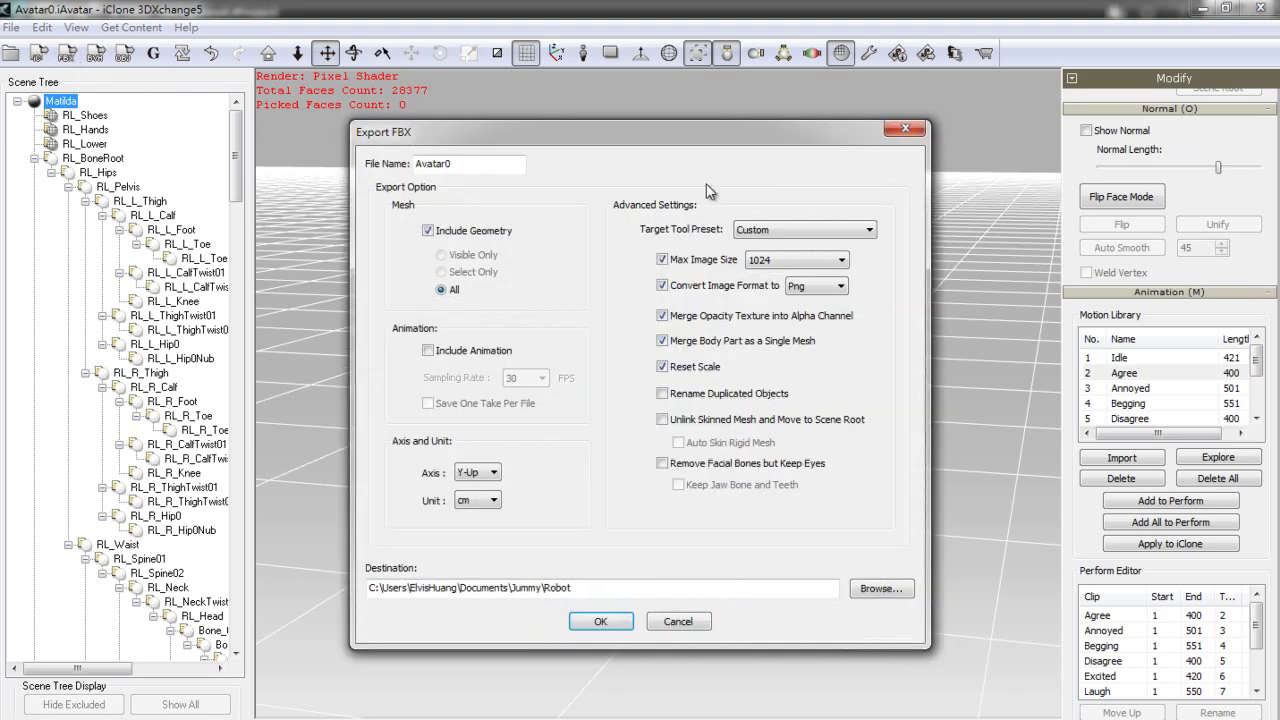
pyautogui.click(776, 233)
pyautogui.click(765, 268)
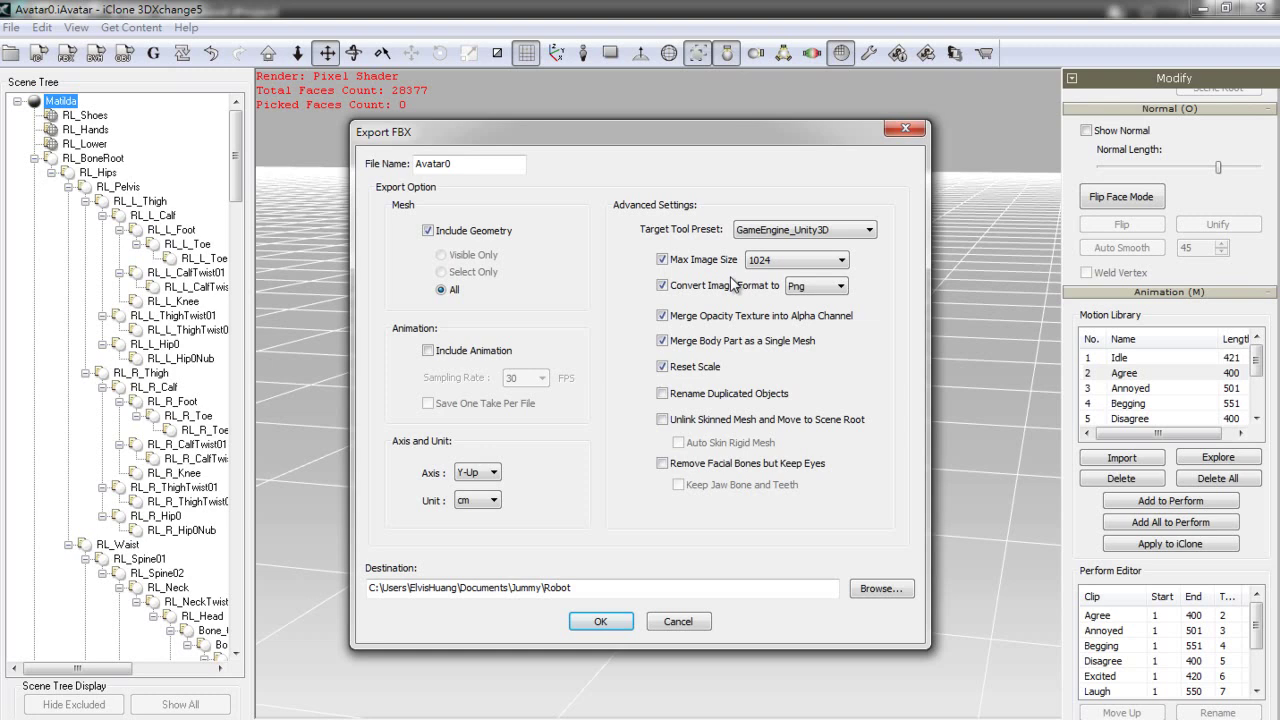
pyautogui.click(440, 352)
pyautogui.click(430, 405)
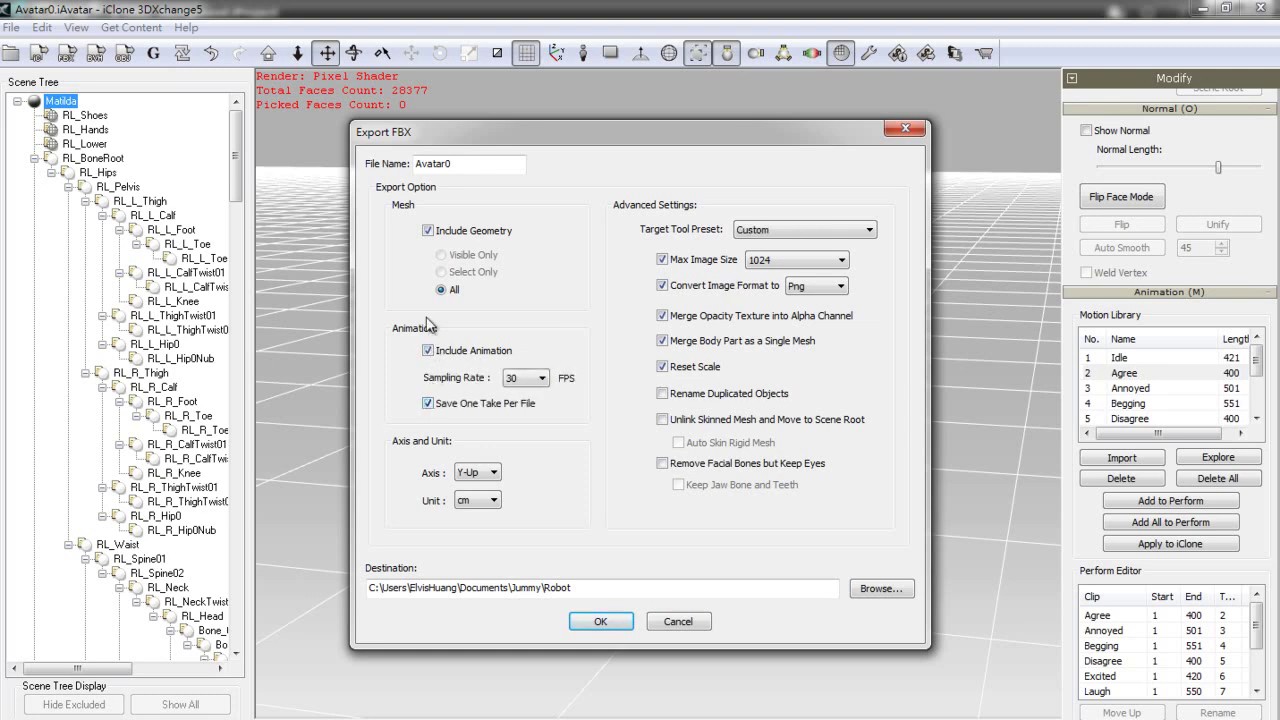
pyautogui.click(429, 232)
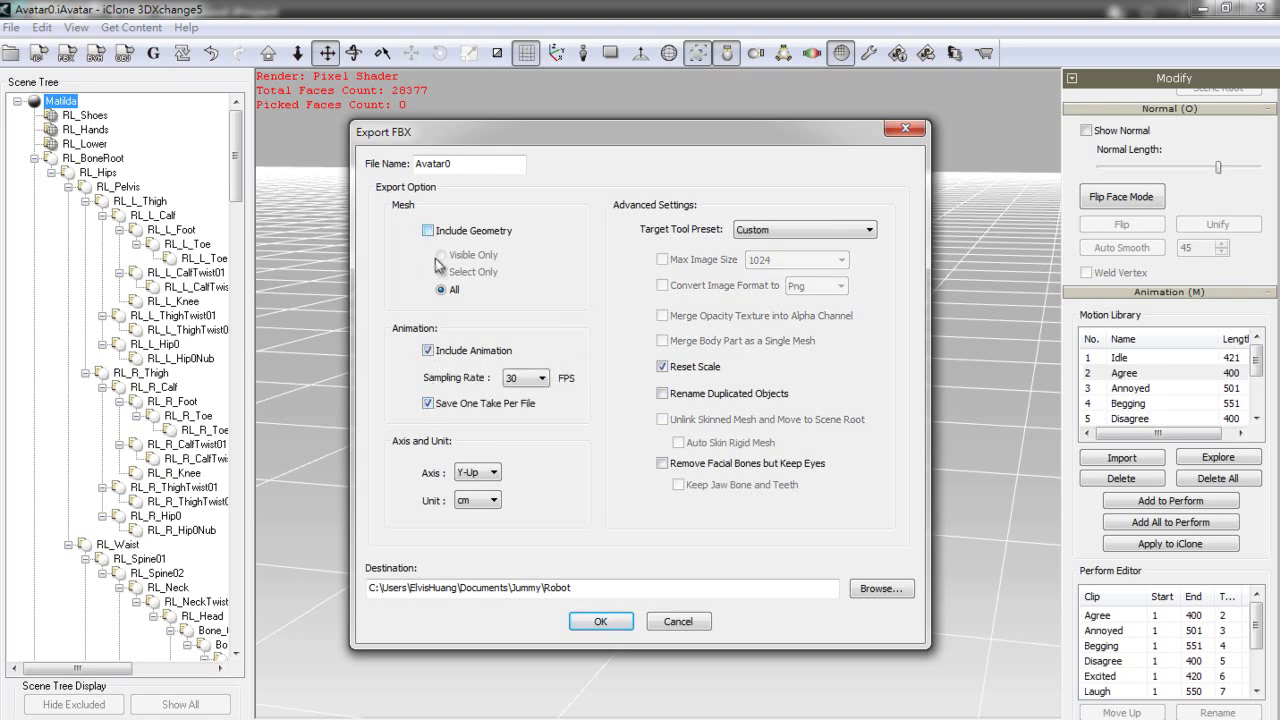
pyautogui.click(600, 621)
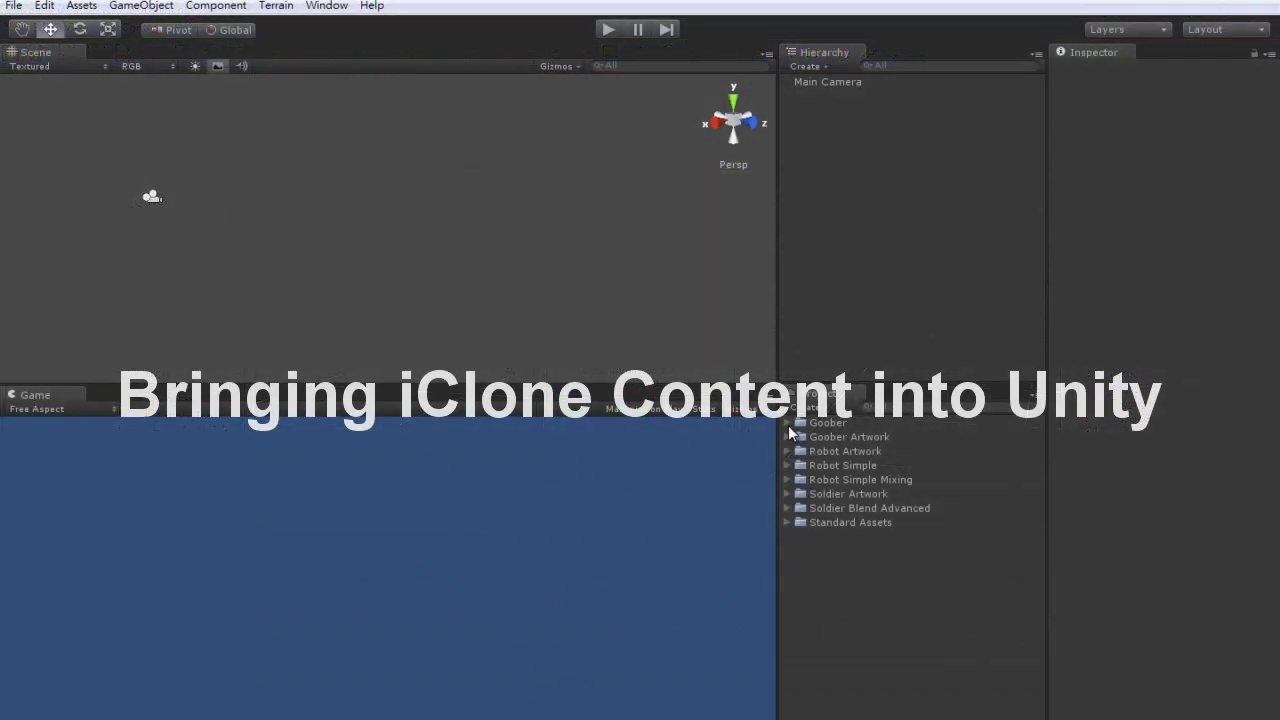
# In Unity, open the goober scene from the Goober folder and select the goober character object
pyautogui.click(787, 423)
pyautogui.click(842, 438)
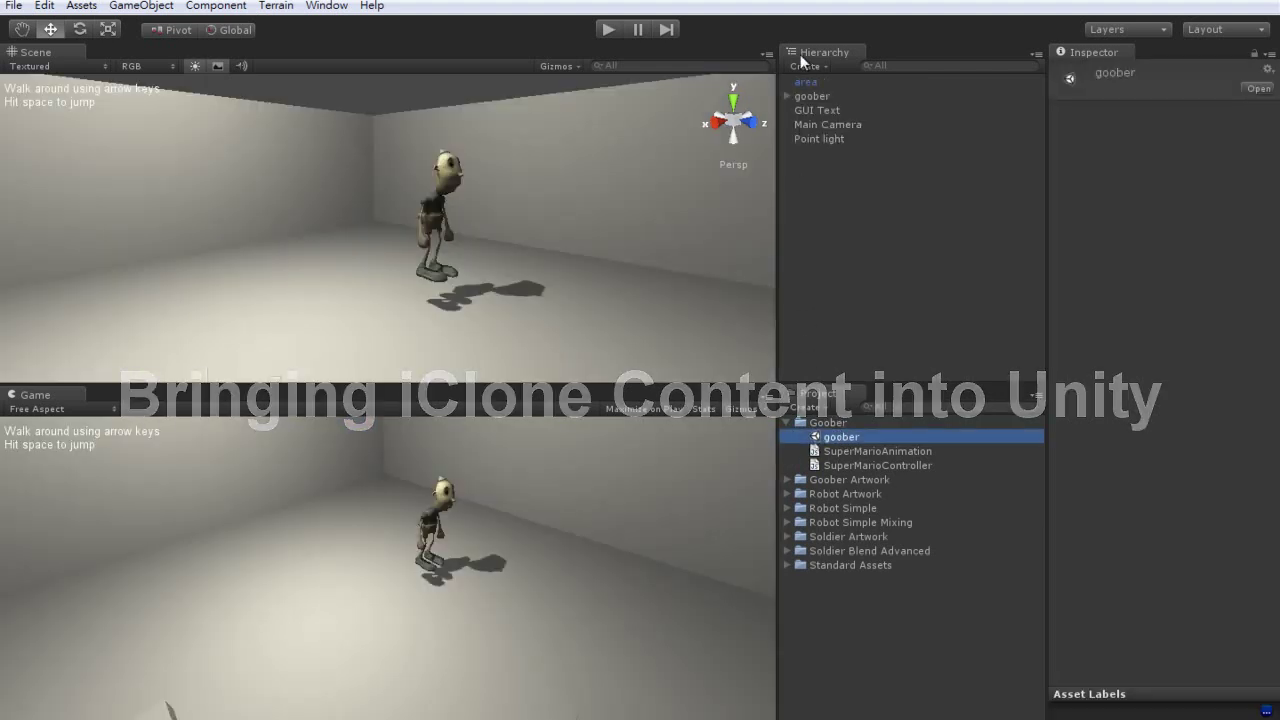
pyautogui.click(807, 97)
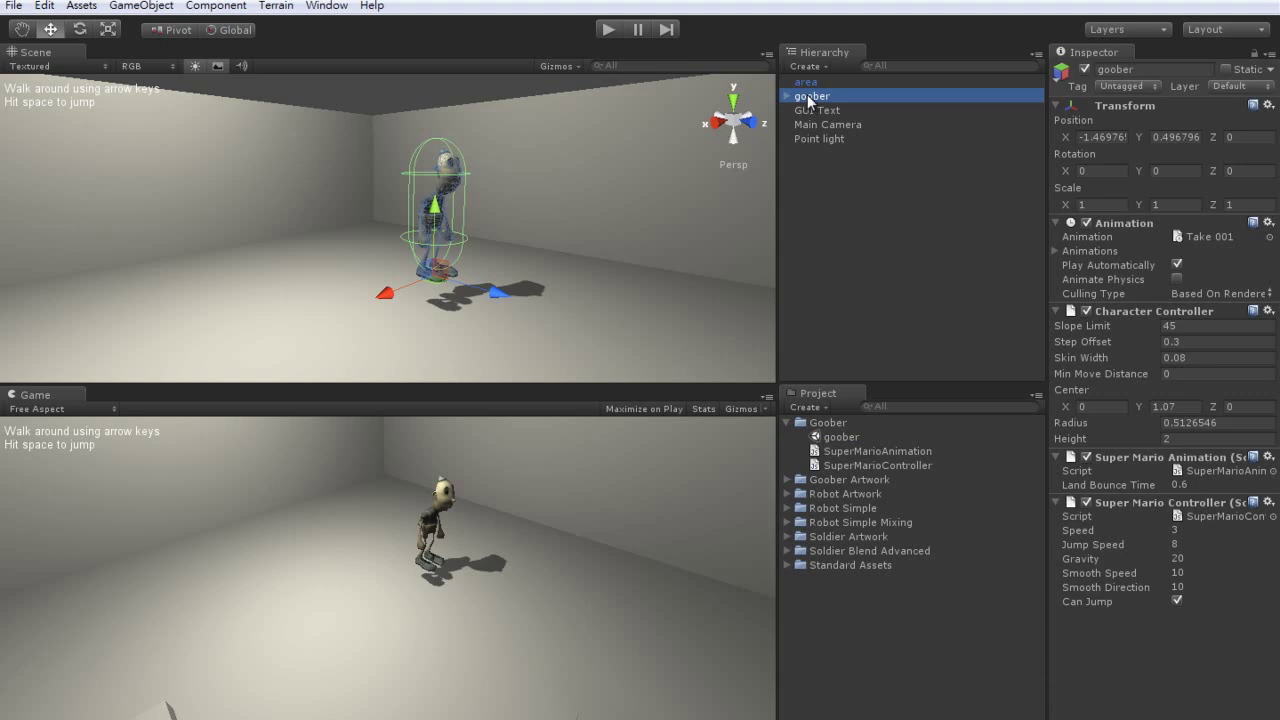
# Play the scene and walk goober around the room to test the character controls
pyautogui.click(608, 30)
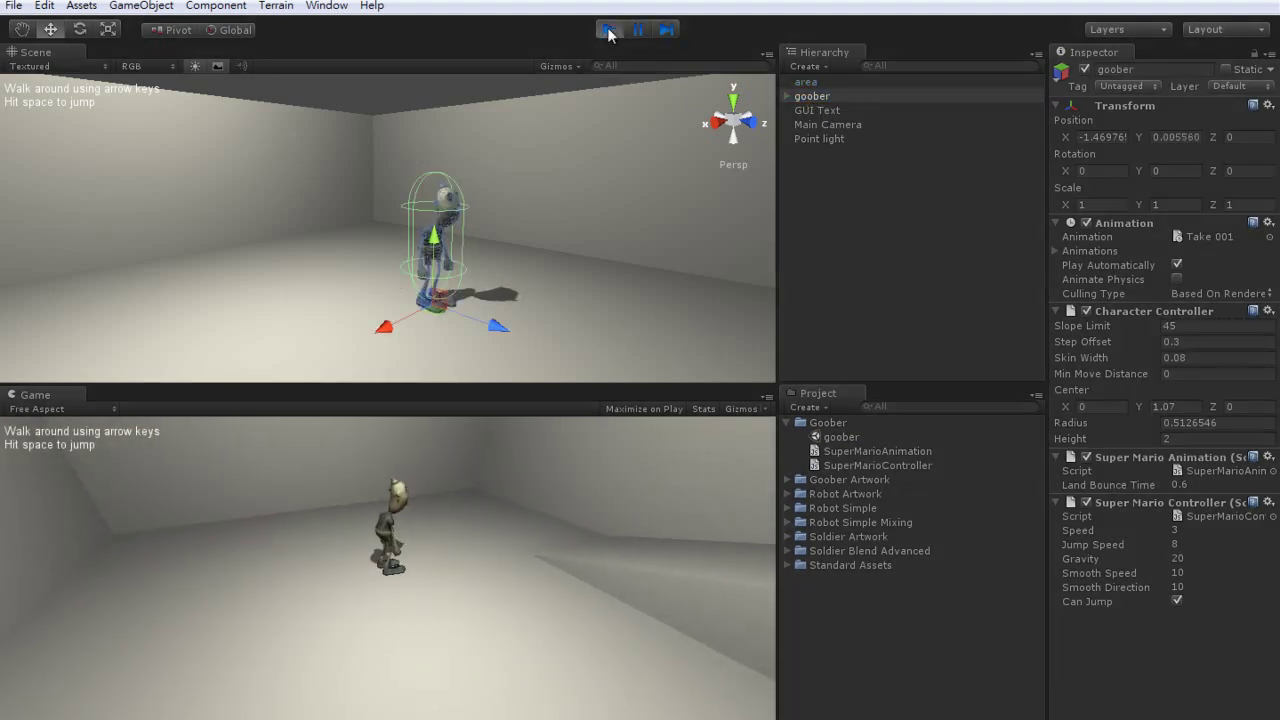
pyautogui.press('Up')
pyautogui.press('Left')
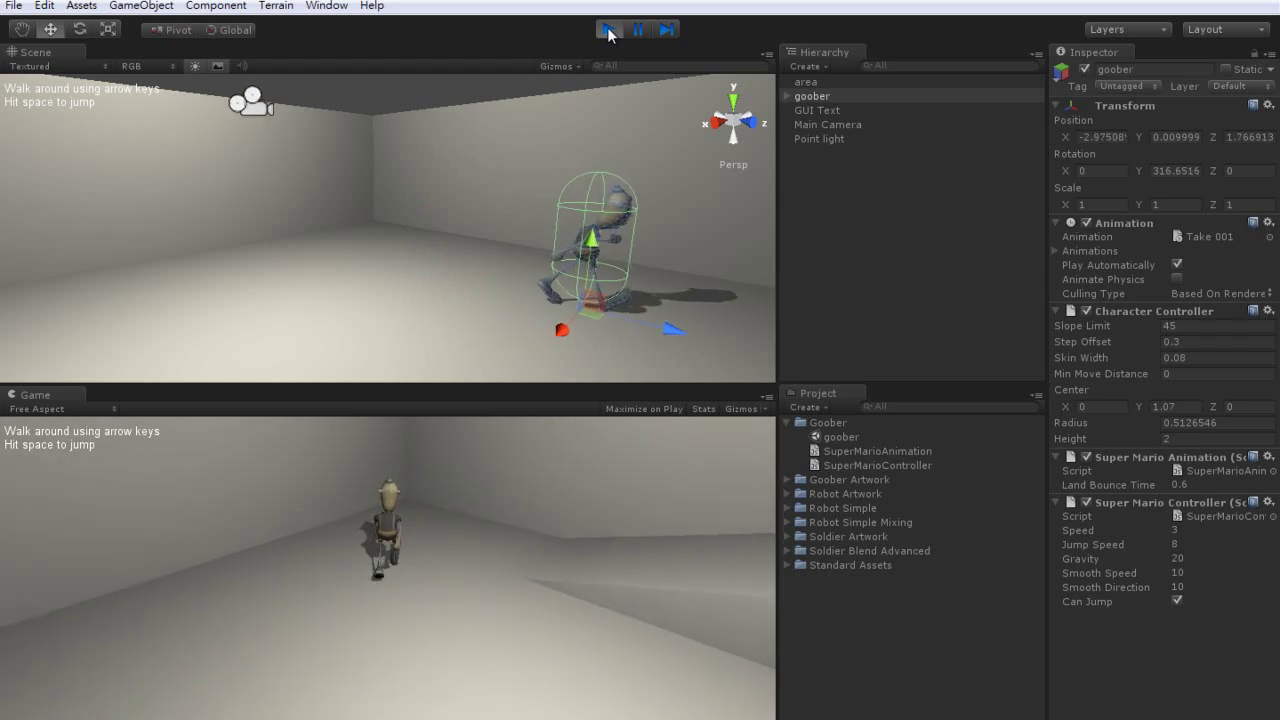
pyautogui.press('Left')
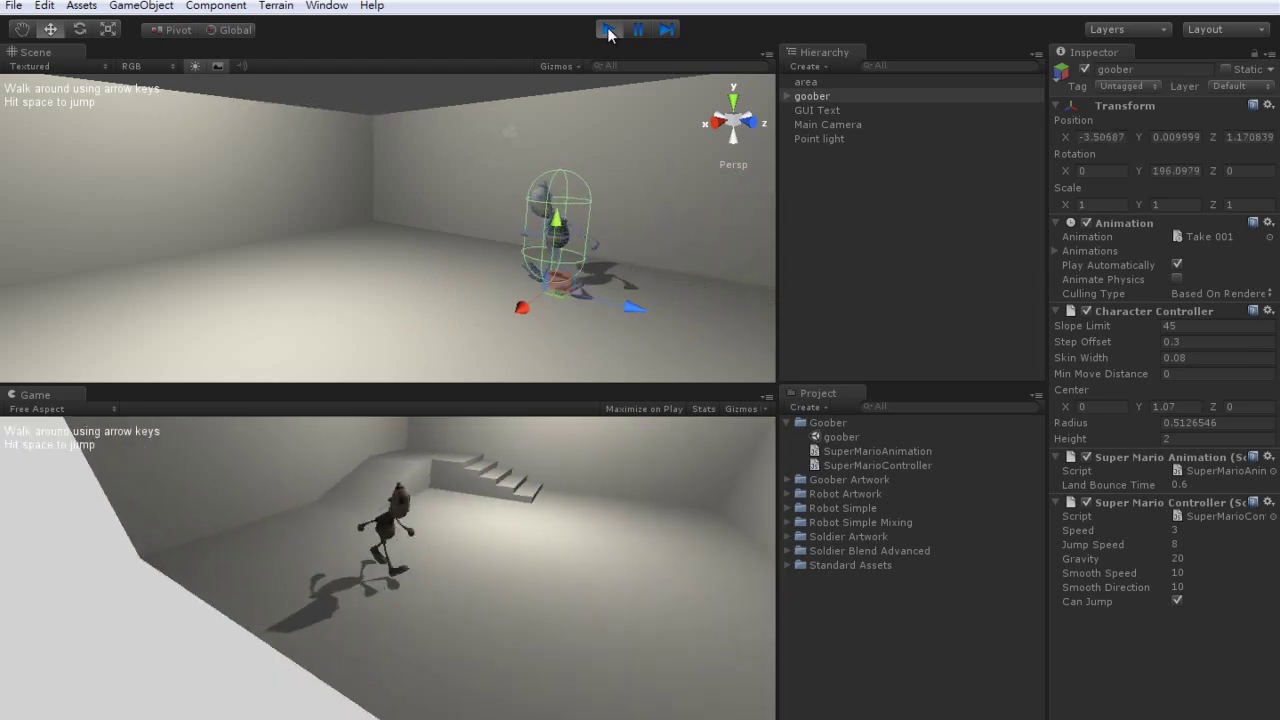
pyautogui.press('Right')
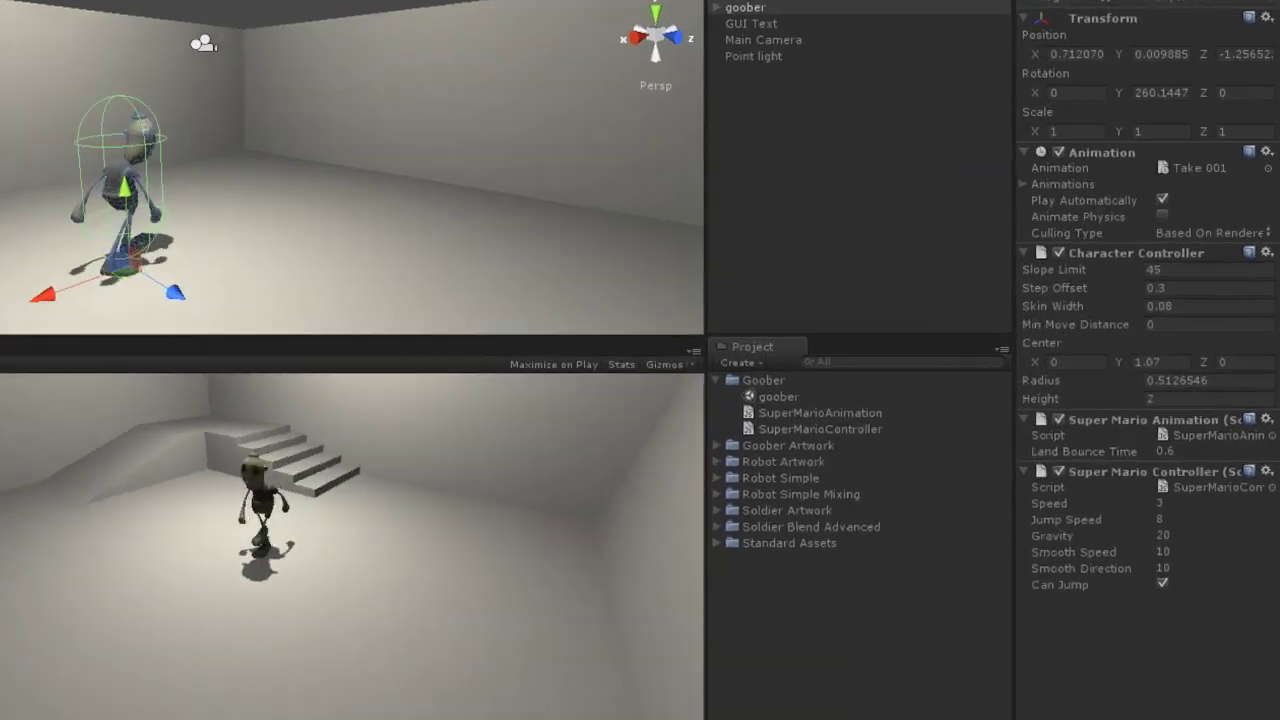
pyautogui.press('Up')
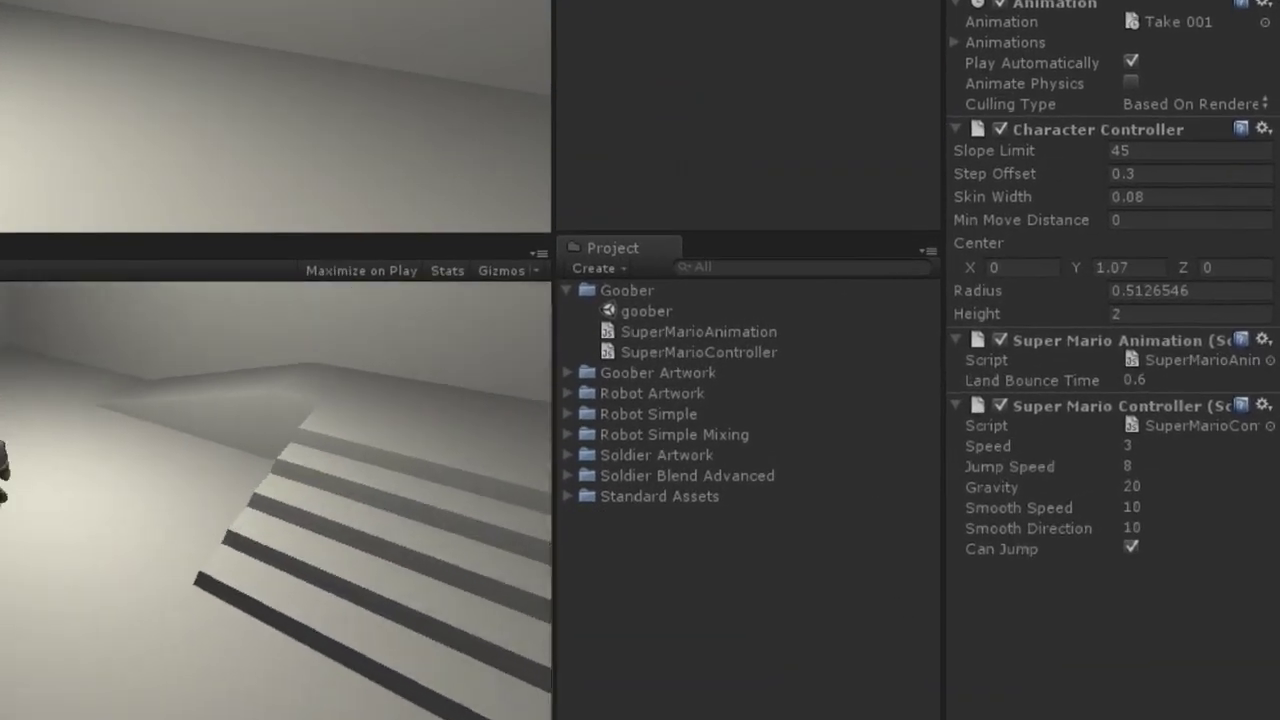
pyautogui.press('Left')
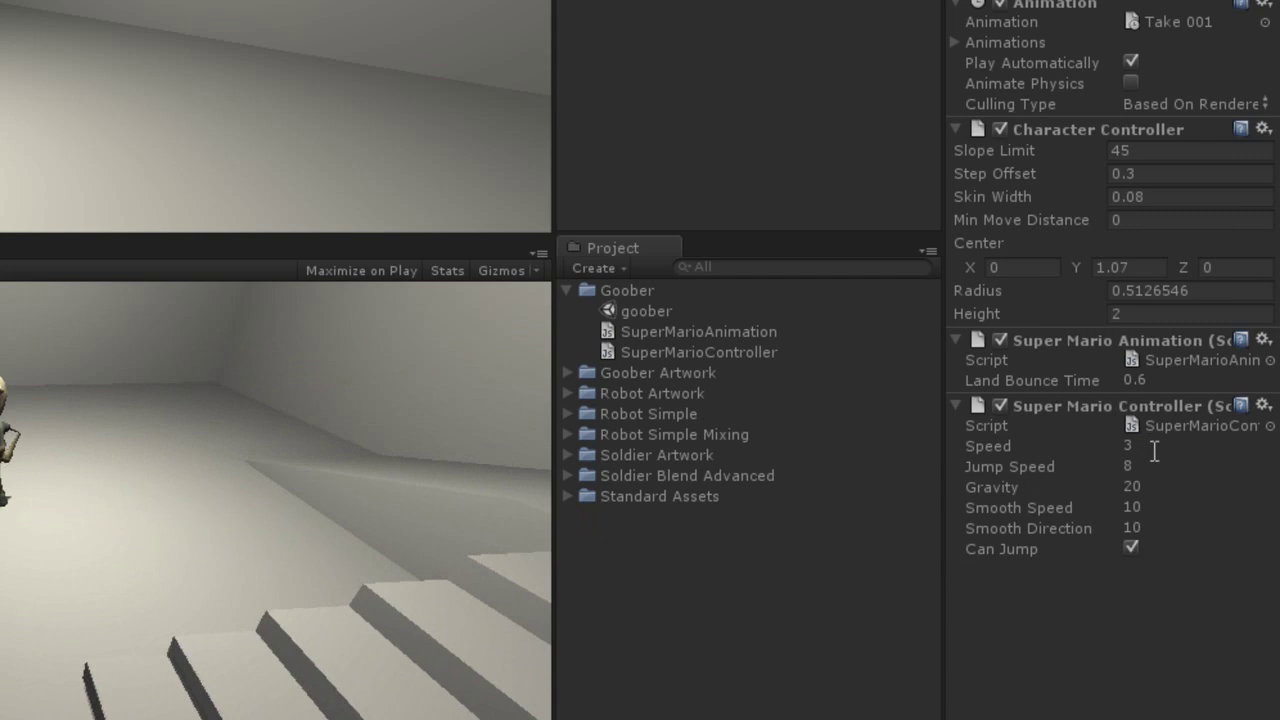
# Set goober's Super Mario Controller speed to 10 during play and run the character around to test it
pyautogui.click(1150, 447)
pyautogui.write('10')
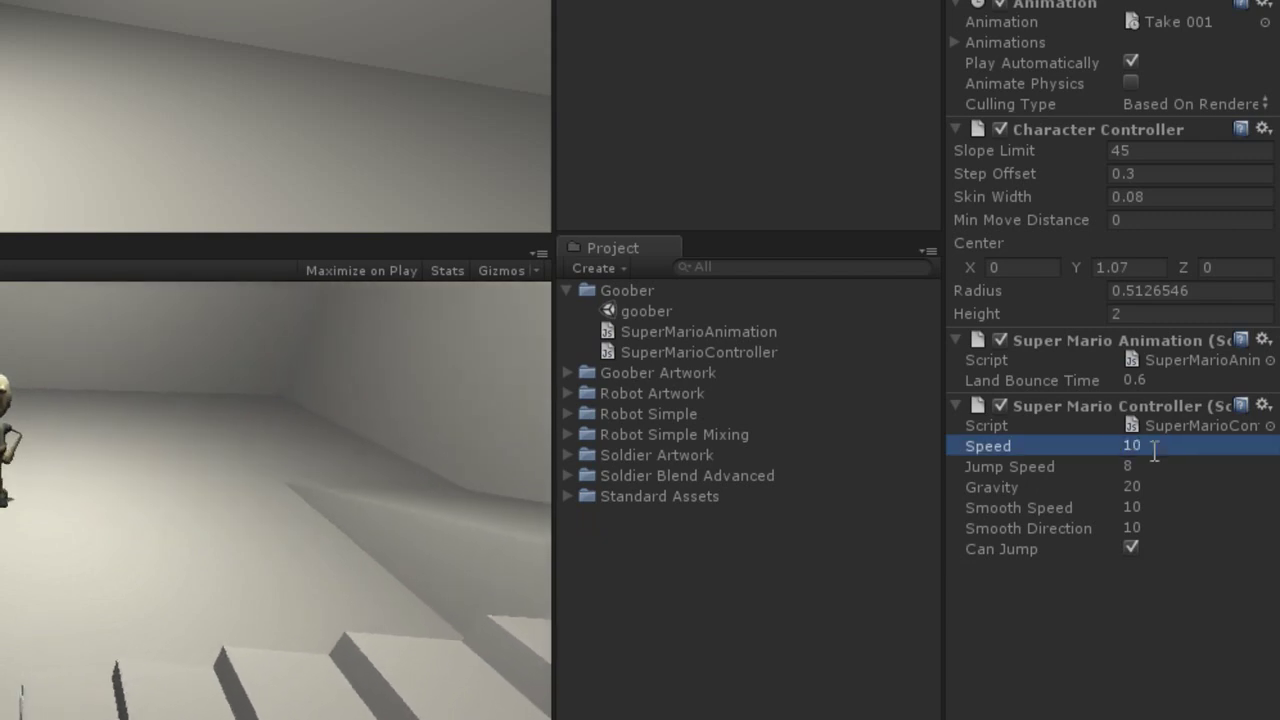
pyautogui.press('Left')
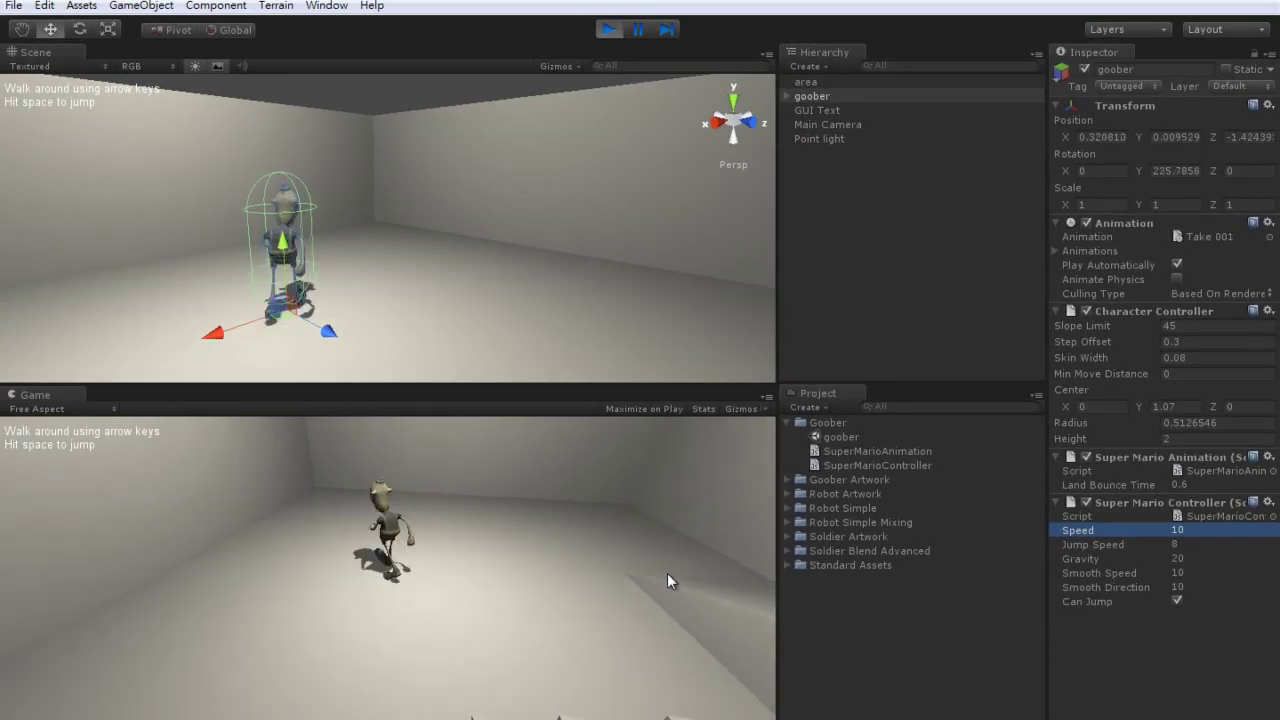
pyautogui.press('Up')
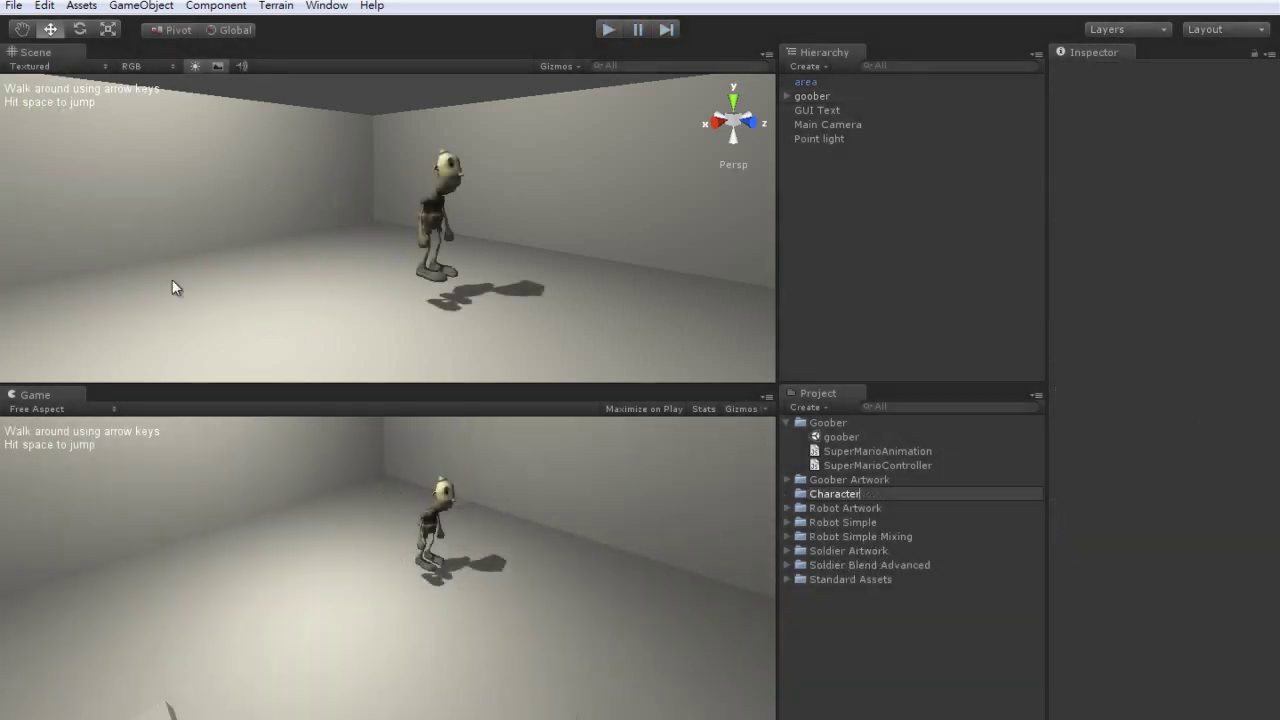
# Create a project folder named Character, import the exported Avatar0 content into it, and fix the flagged texture settings
pyautogui.press('Return')
pyautogui.moveTo(895, 425); pyautogui.dragTo(850, 423)
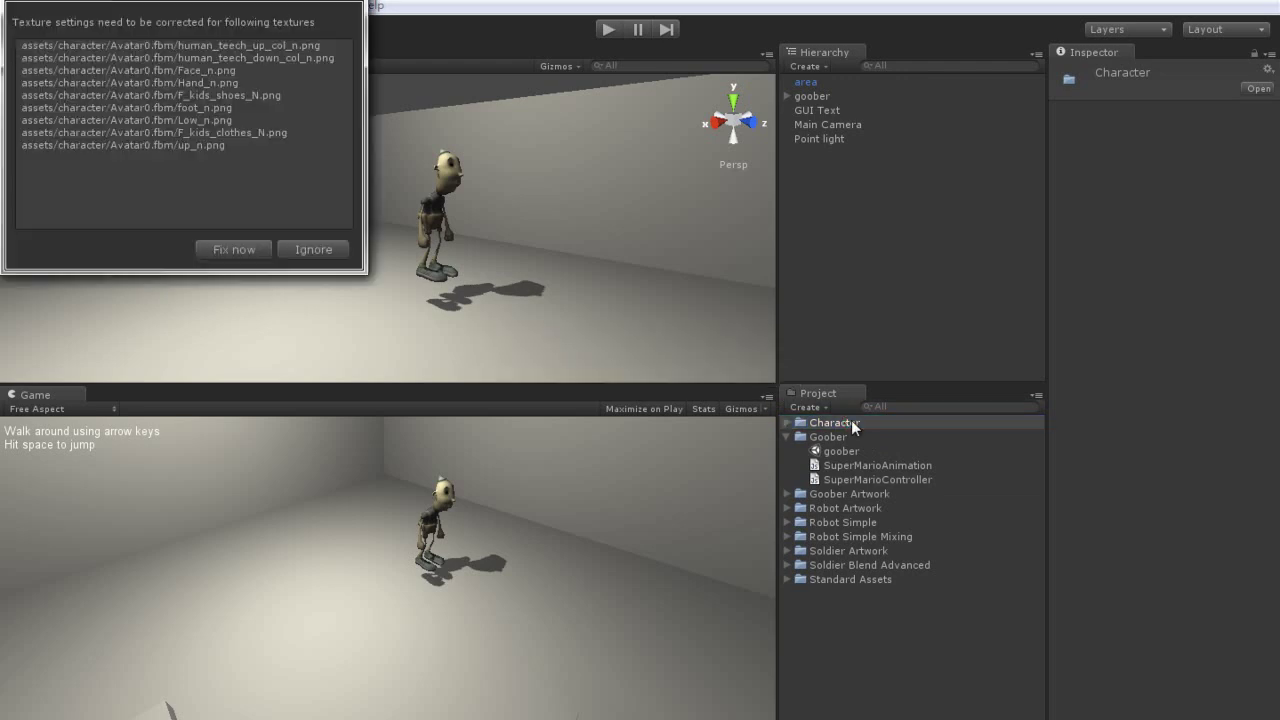
pyautogui.click(223, 250)
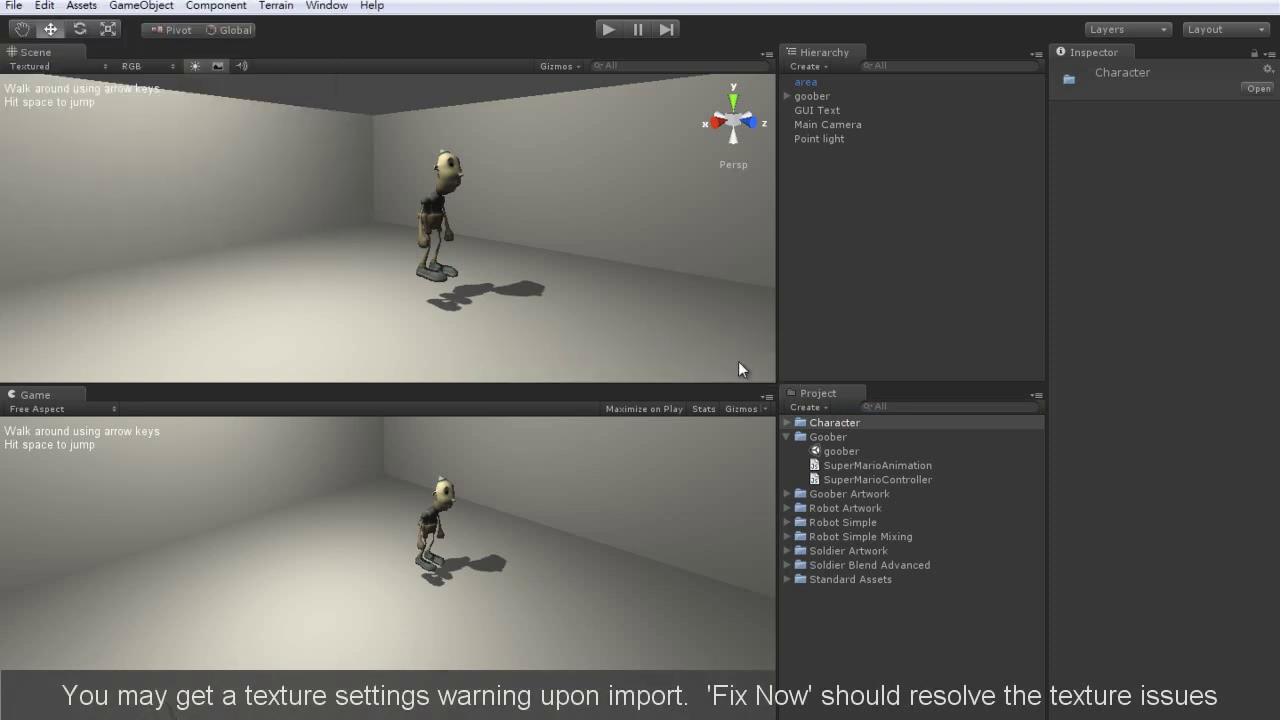
# Place the Avatar0 model from the Character folder into the scene on the floor beside goober
pyautogui.click(787, 438)
pyautogui.click(787, 423)
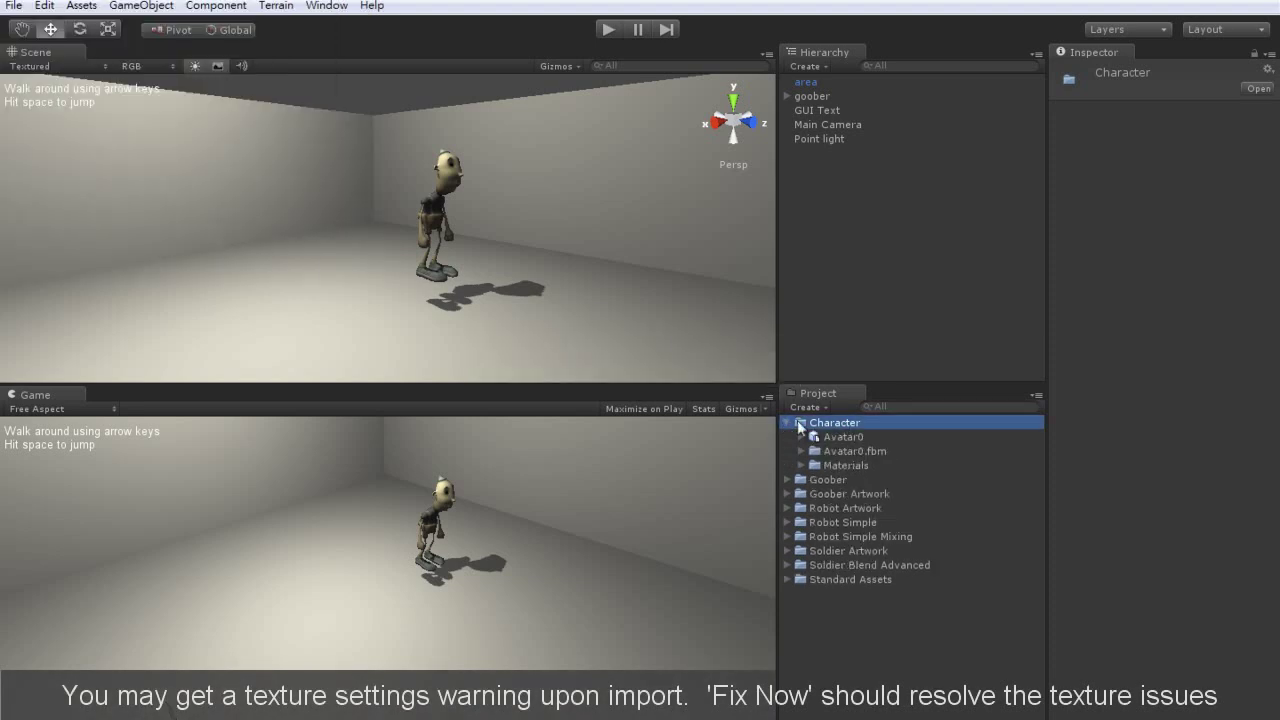
pyautogui.click(843, 438)
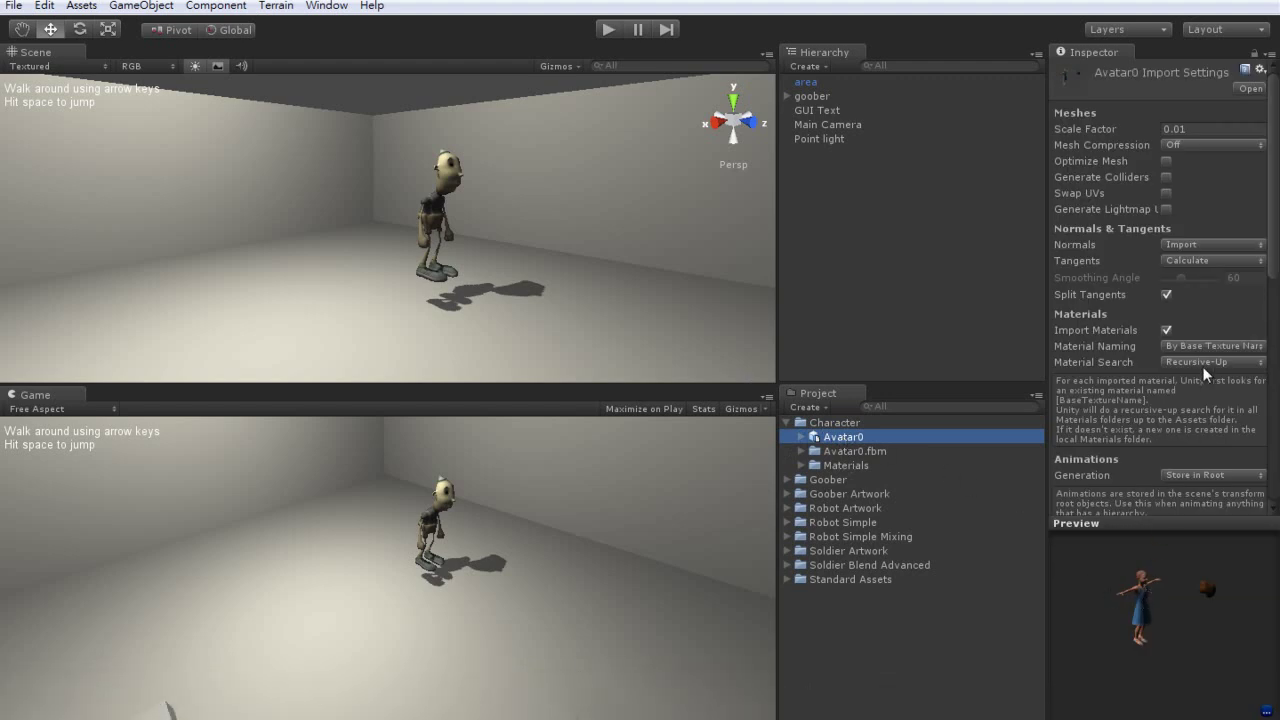
pyautogui.moveTo(833, 440); pyautogui.dragTo(353, 322)
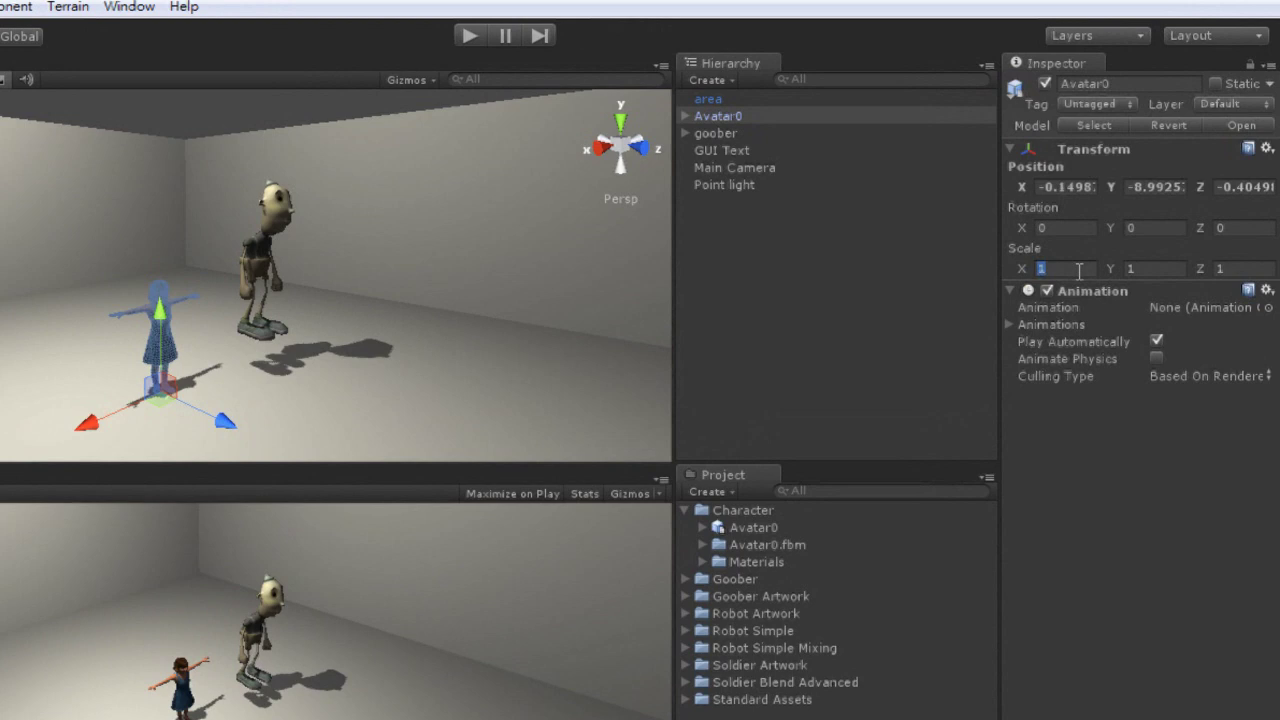
# Set Avatar0's scale to 1.5 on the X, Y and Z axes
pyautogui.write('.5')
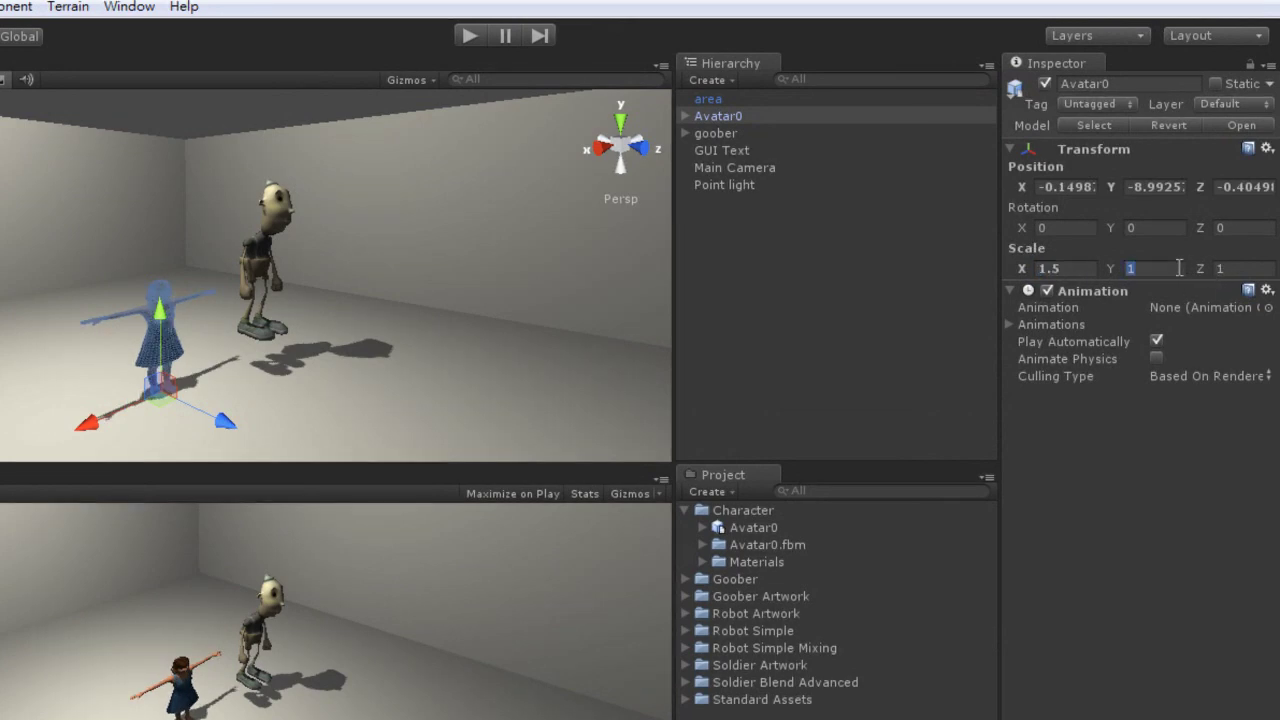
pyautogui.write('.5')
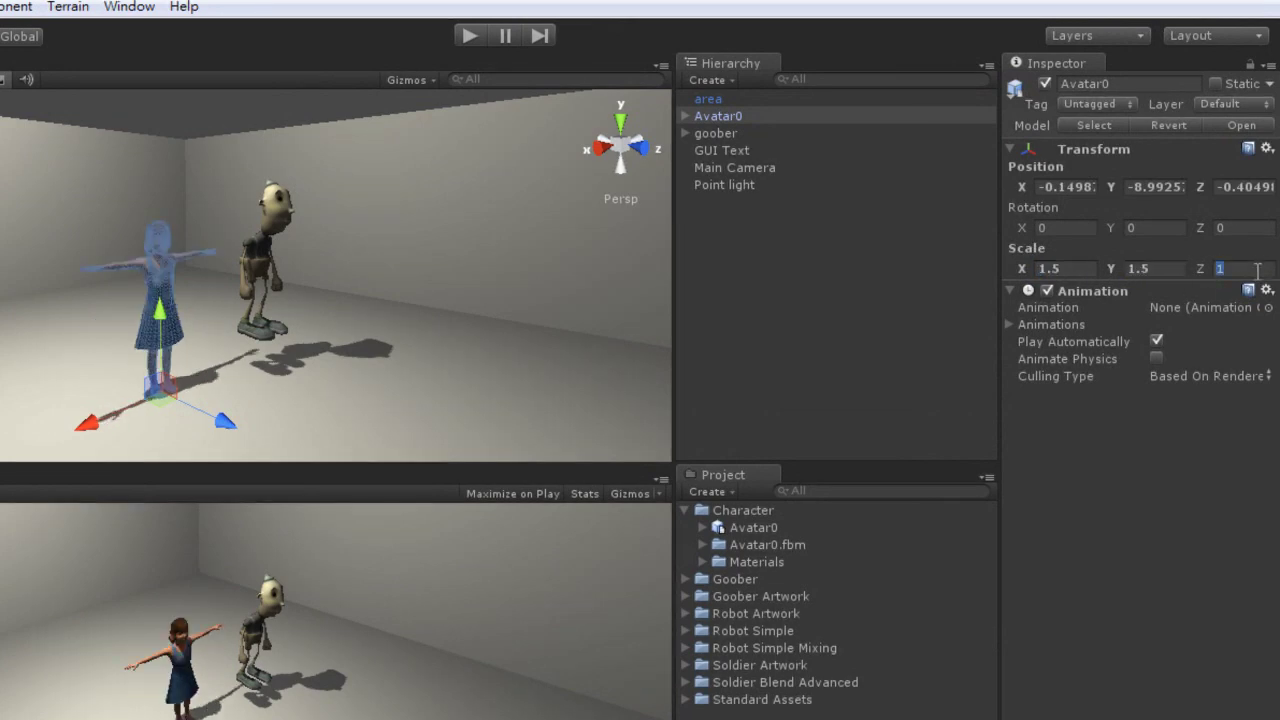
pyautogui.write('.5')
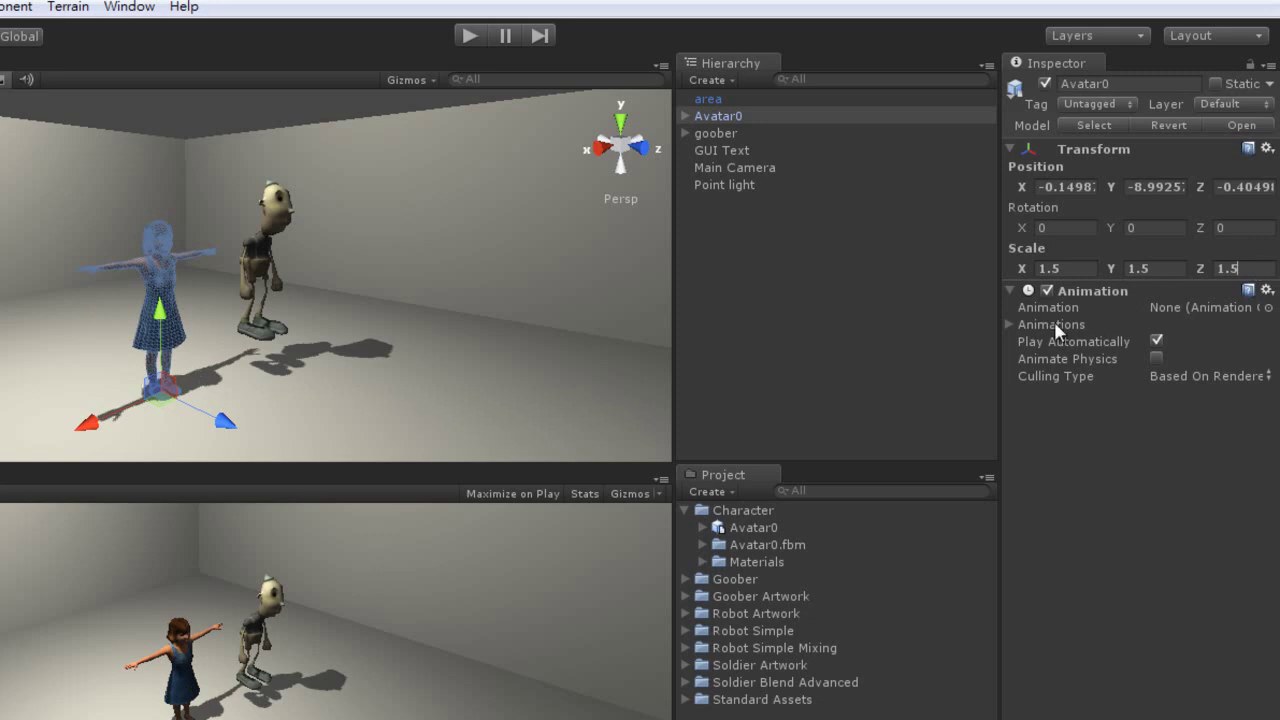
# Set the Skinned Mesh Renderer quality of Avatar0's Body mesh to 4 Bones
pyautogui.doubleClick(722, 118)
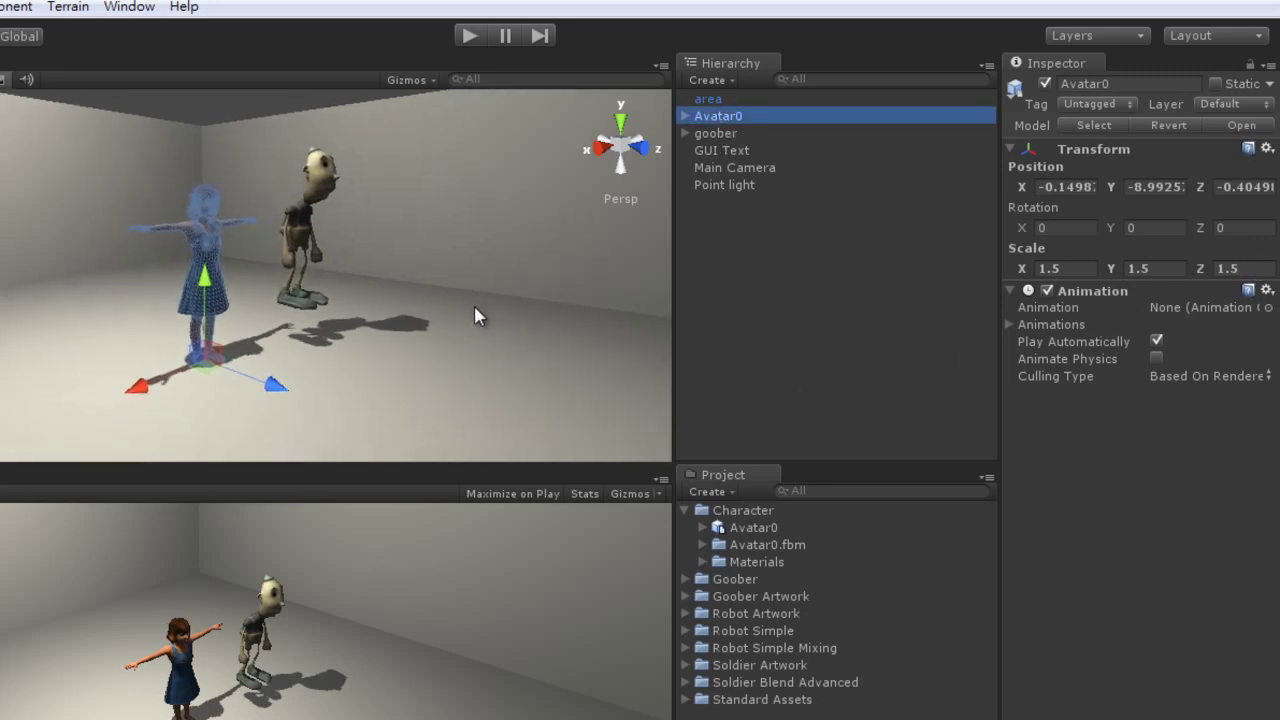
pyautogui.scroll(4, 473, 318)
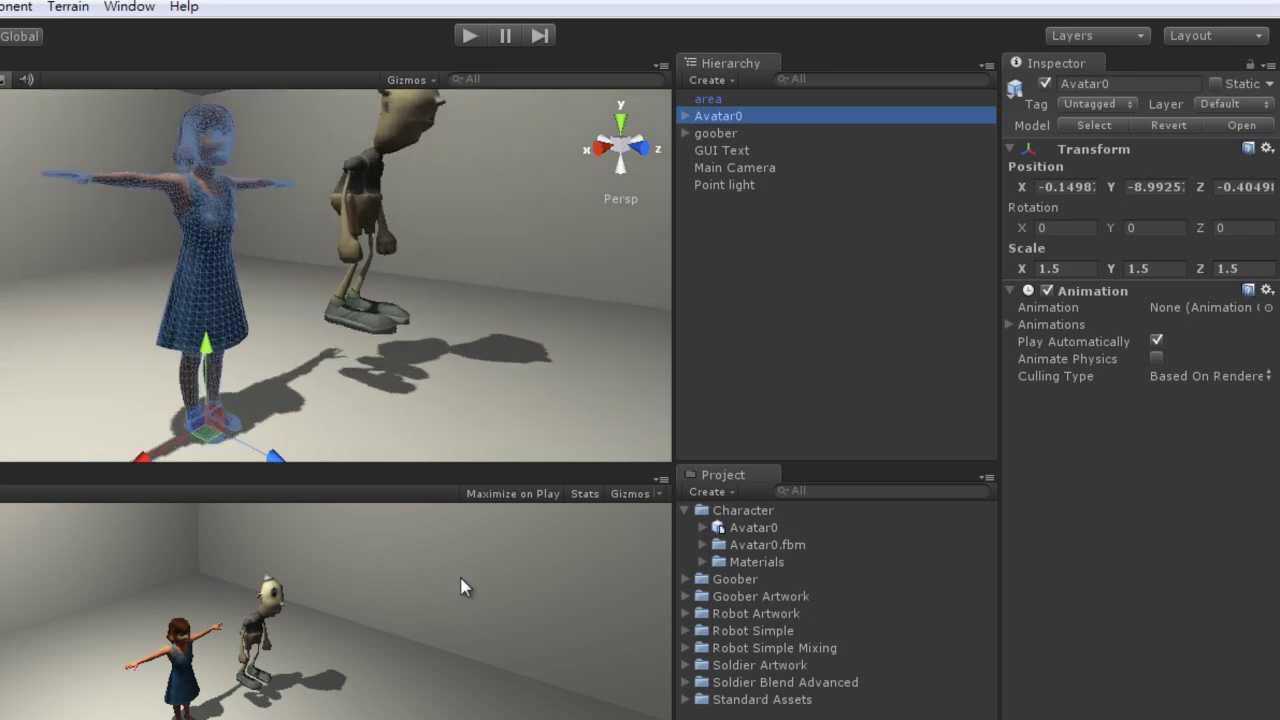
pyautogui.click(692, 396)
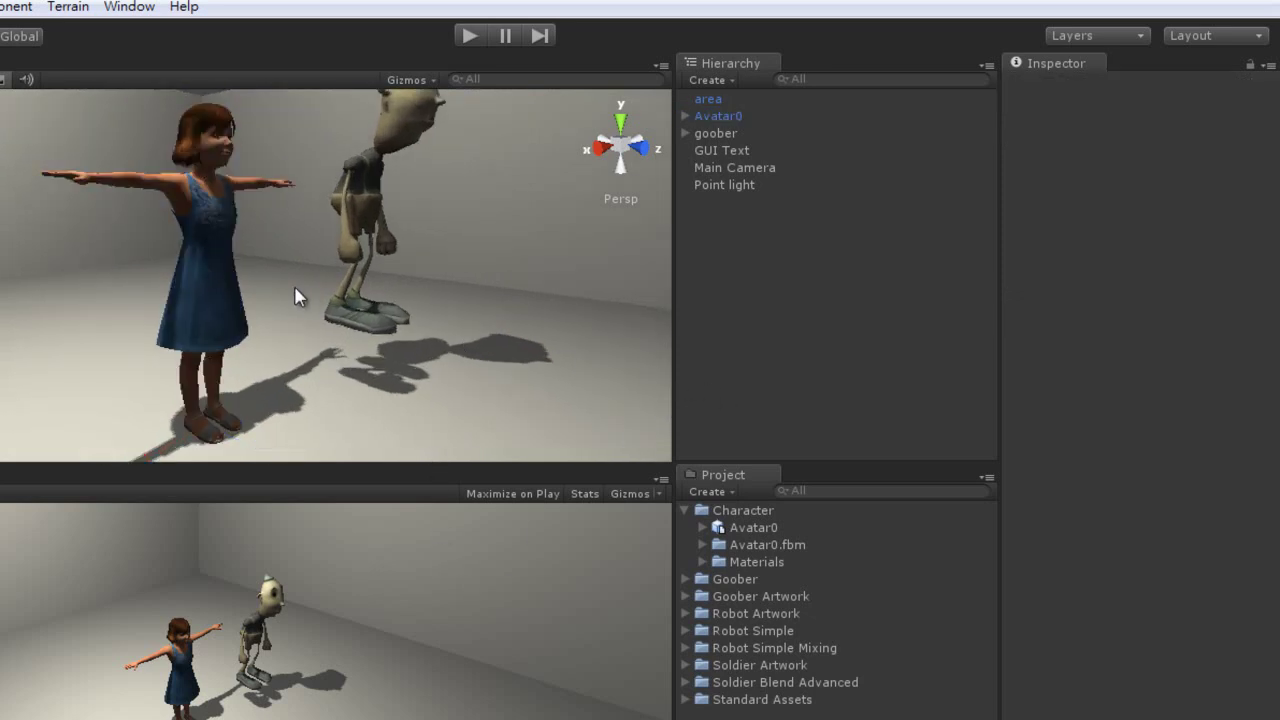
pyautogui.click(213, 222)
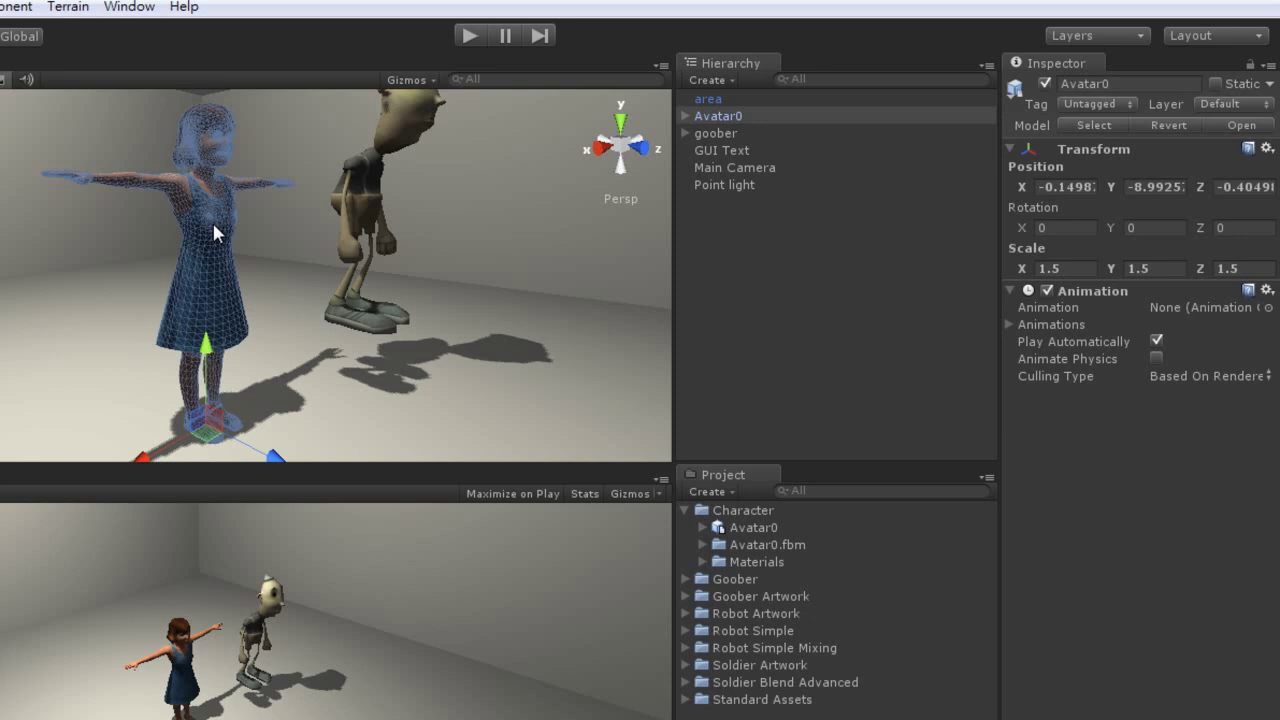
pyautogui.click(685, 116)
pyautogui.click(724, 133)
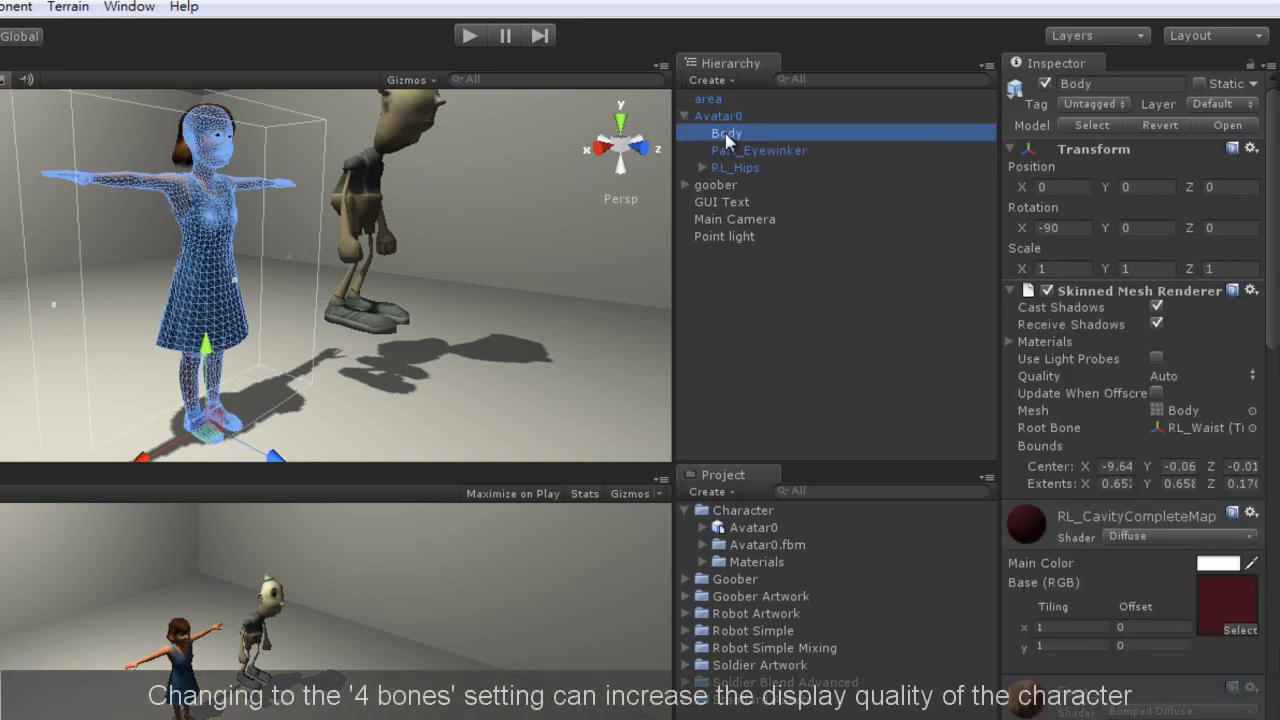
pyautogui.click(1227, 381)
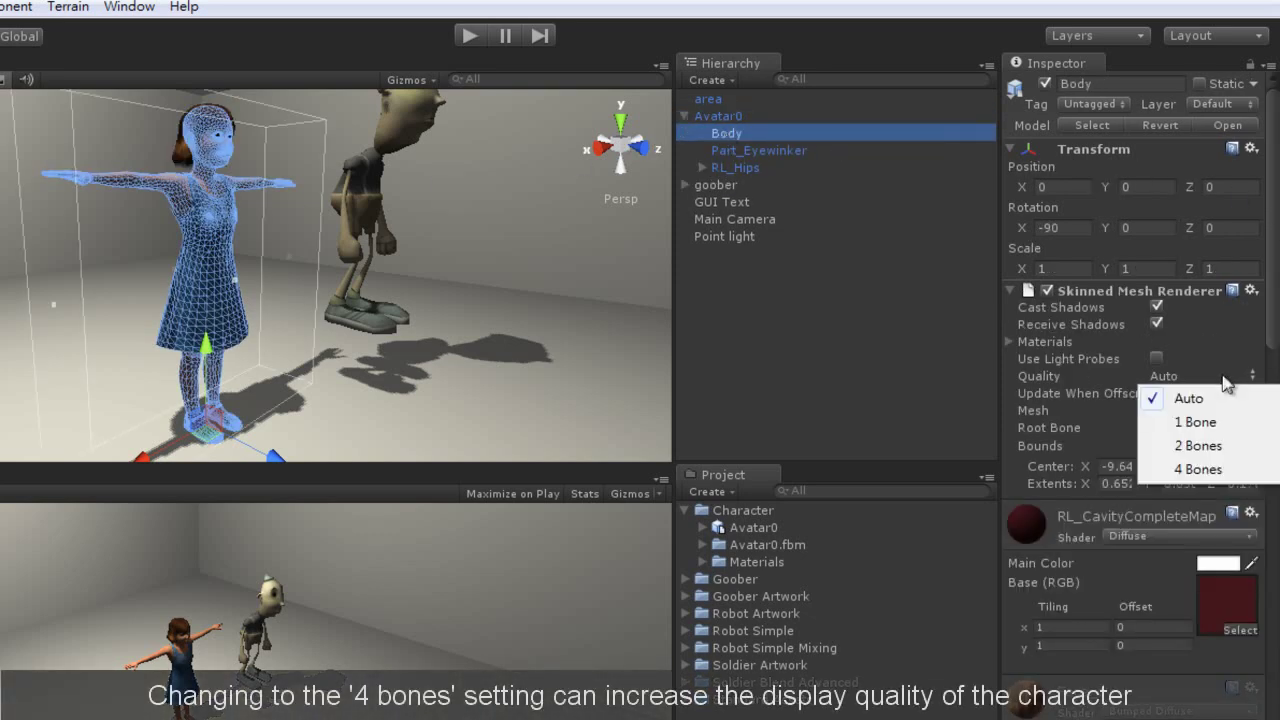
pyautogui.click(1195, 468)
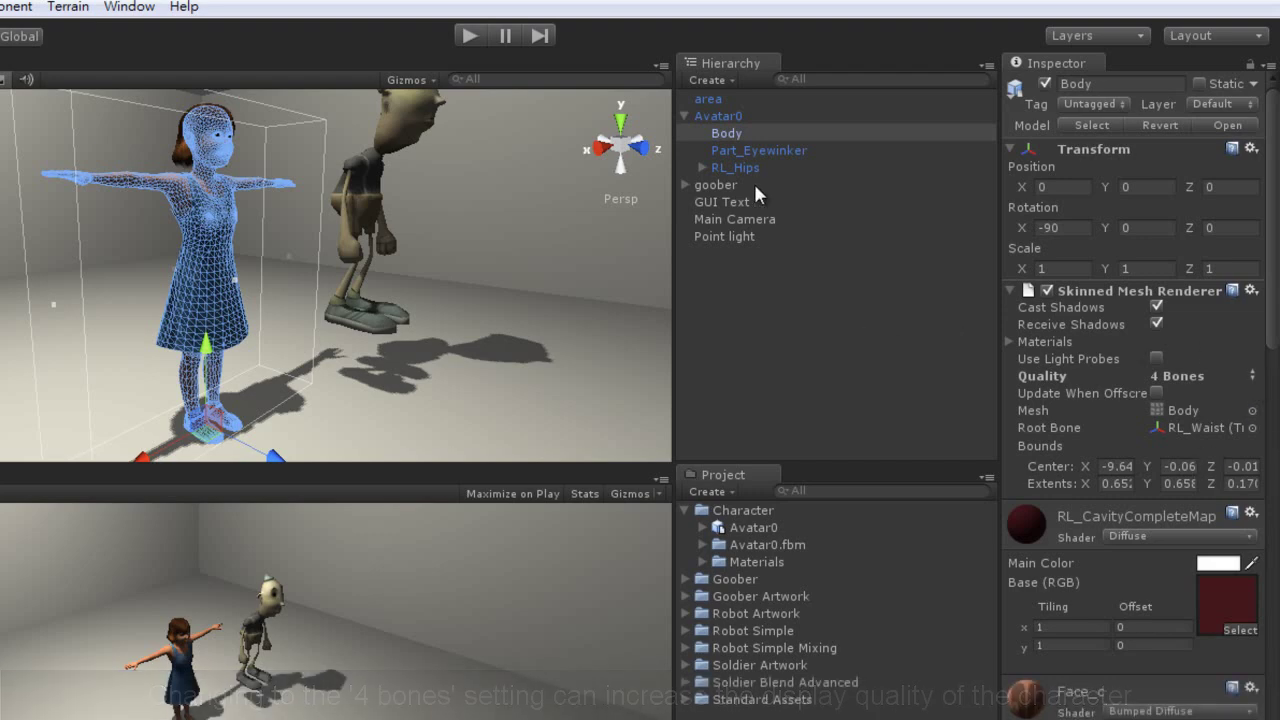
pyautogui.click(733, 117)
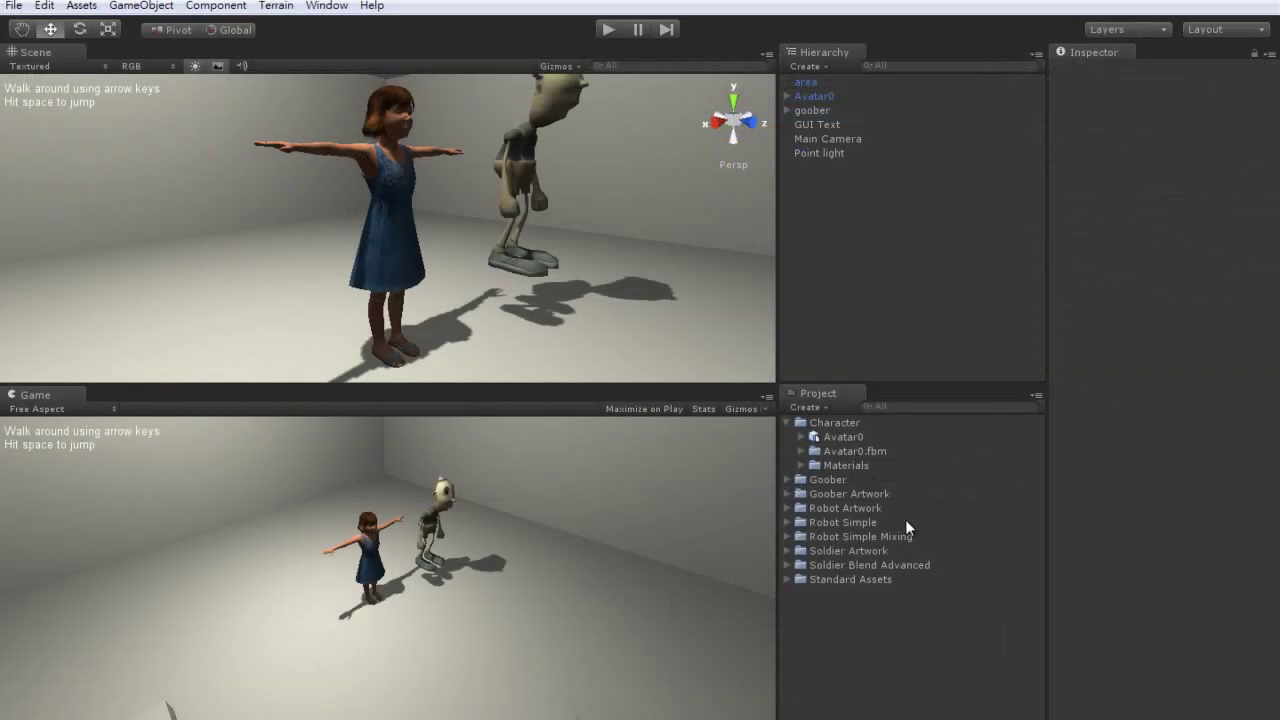
# Create a project folder named Animation and import the exported Avatar0 motion files into it
pyautogui.rightClick(876, 647)
pyautogui.moveTo(943, 371)
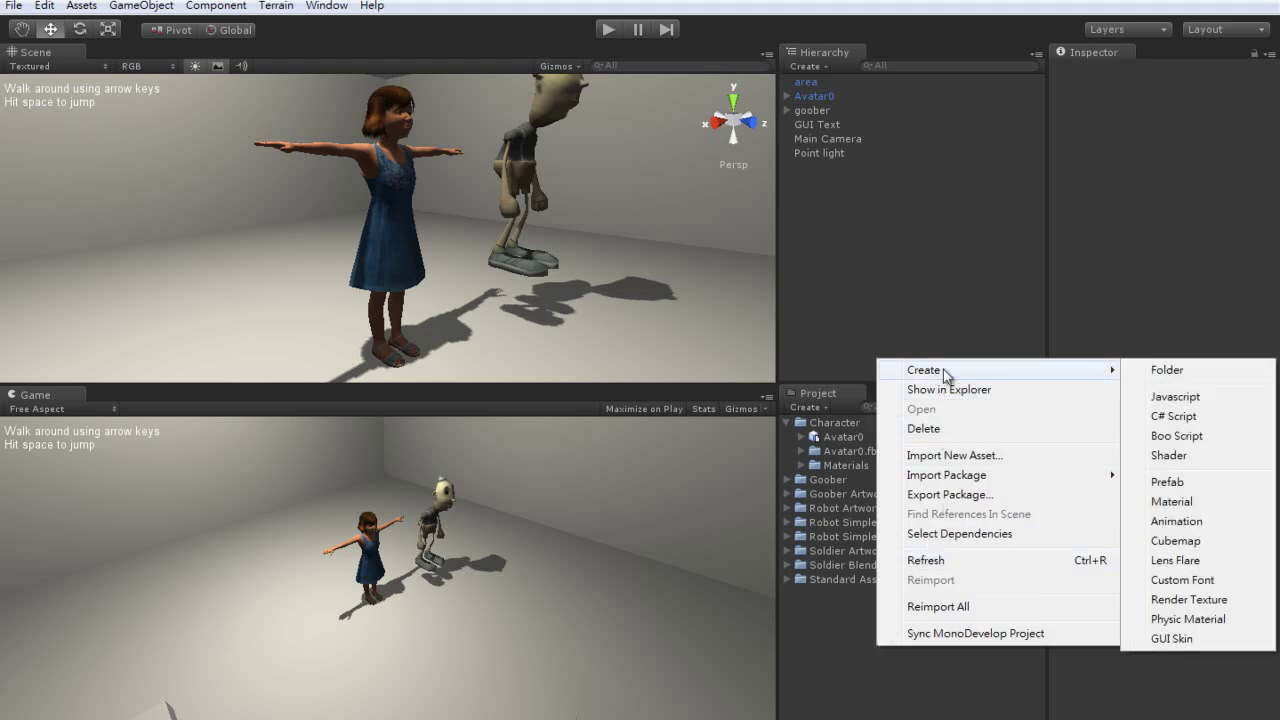
pyautogui.click(1168, 371)
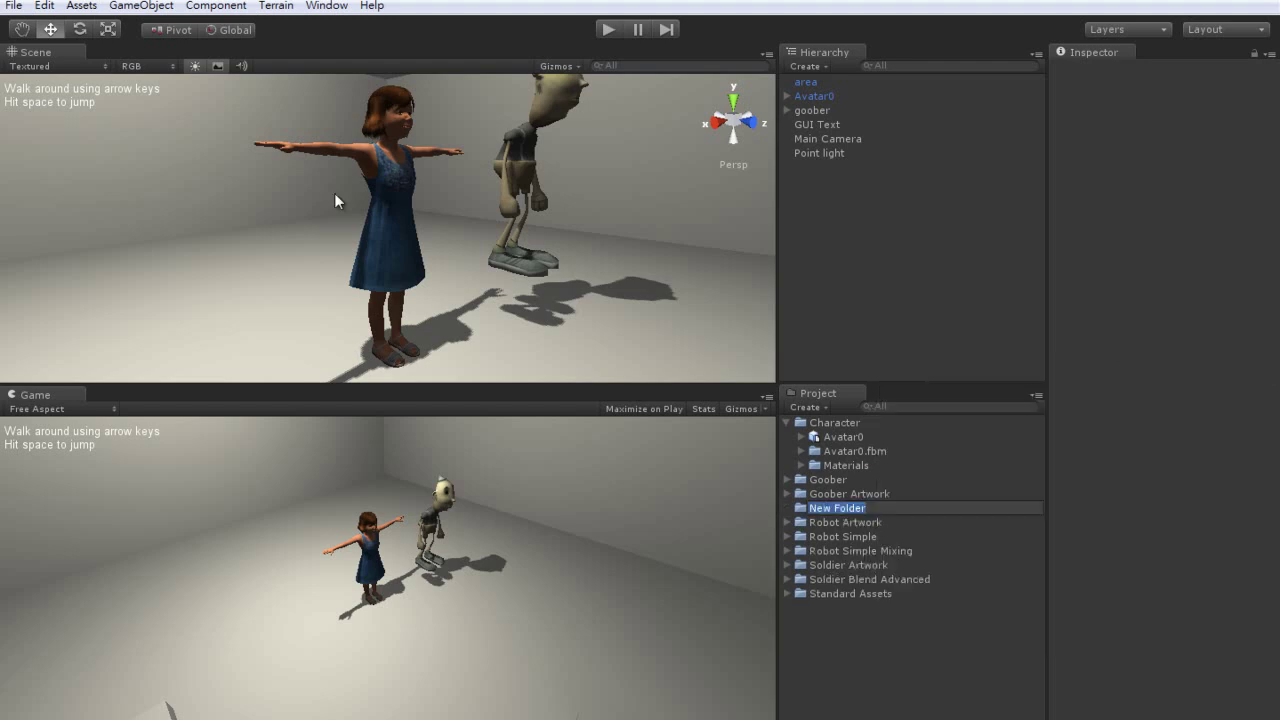
pyautogui.write('Animation')
pyautogui.press('Return')
pyautogui.moveTo(848, 438); pyautogui.dragTo(852, 430)
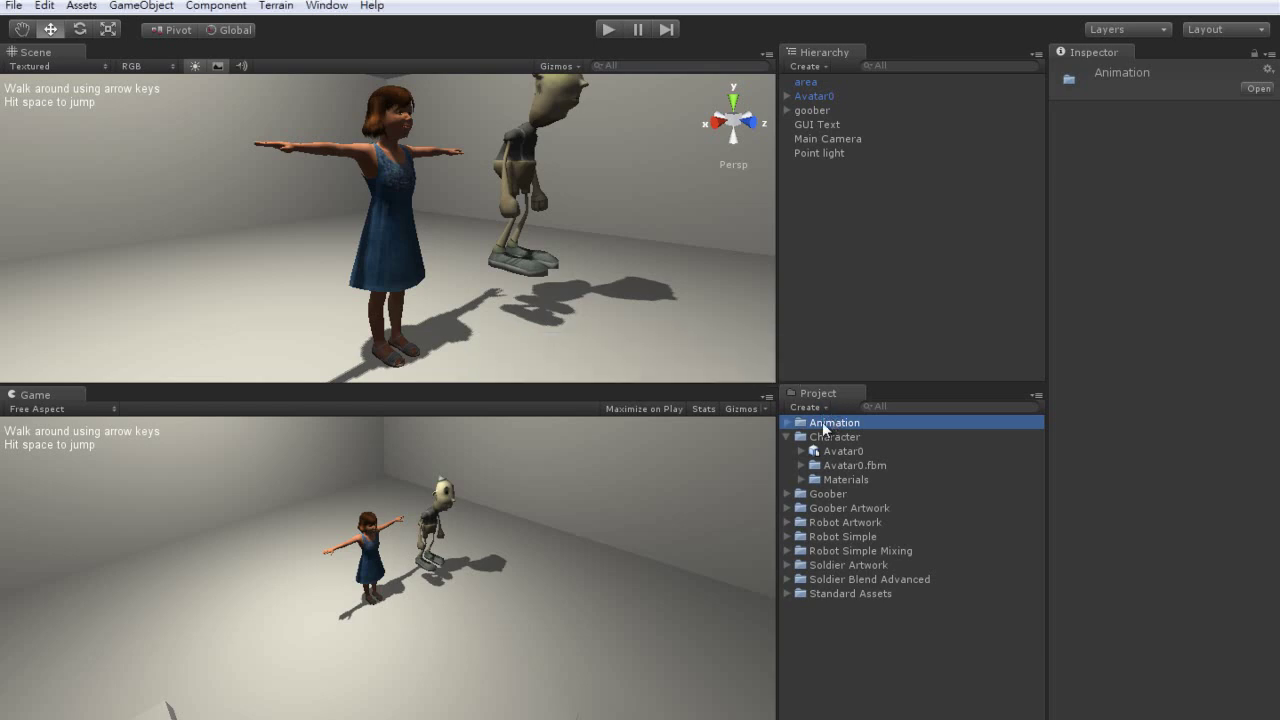
# Duplicate the 02_Basic Run clip out of Avatar0_02_Basic Run in the Animation folder, and collapse the source file
pyautogui.click(786, 423)
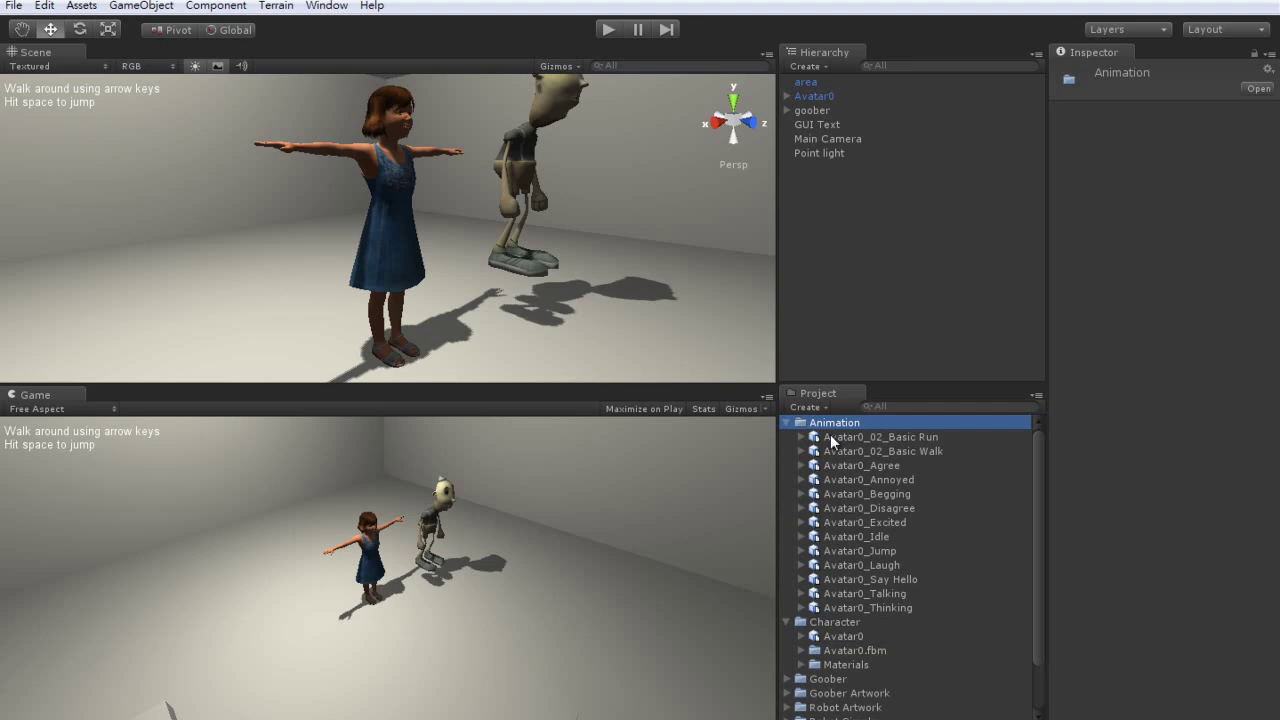
pyautogui.click(800, 437)
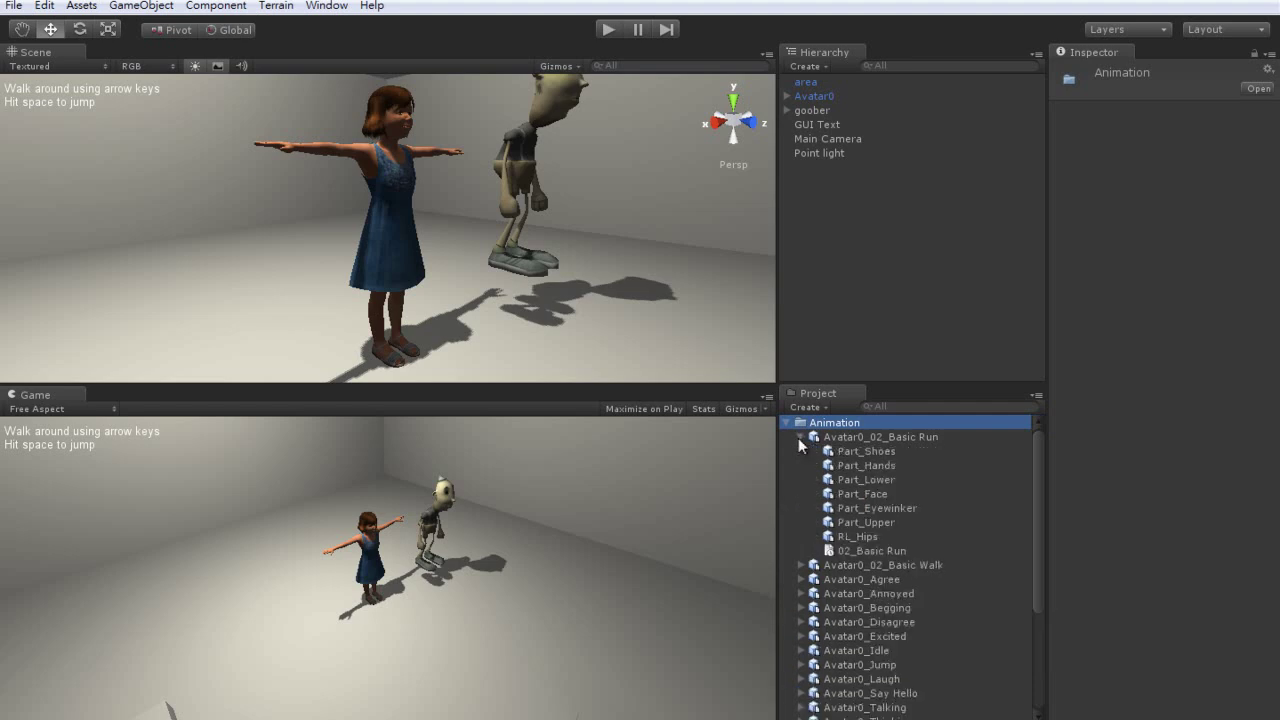
pyautogui.click(891, 550)
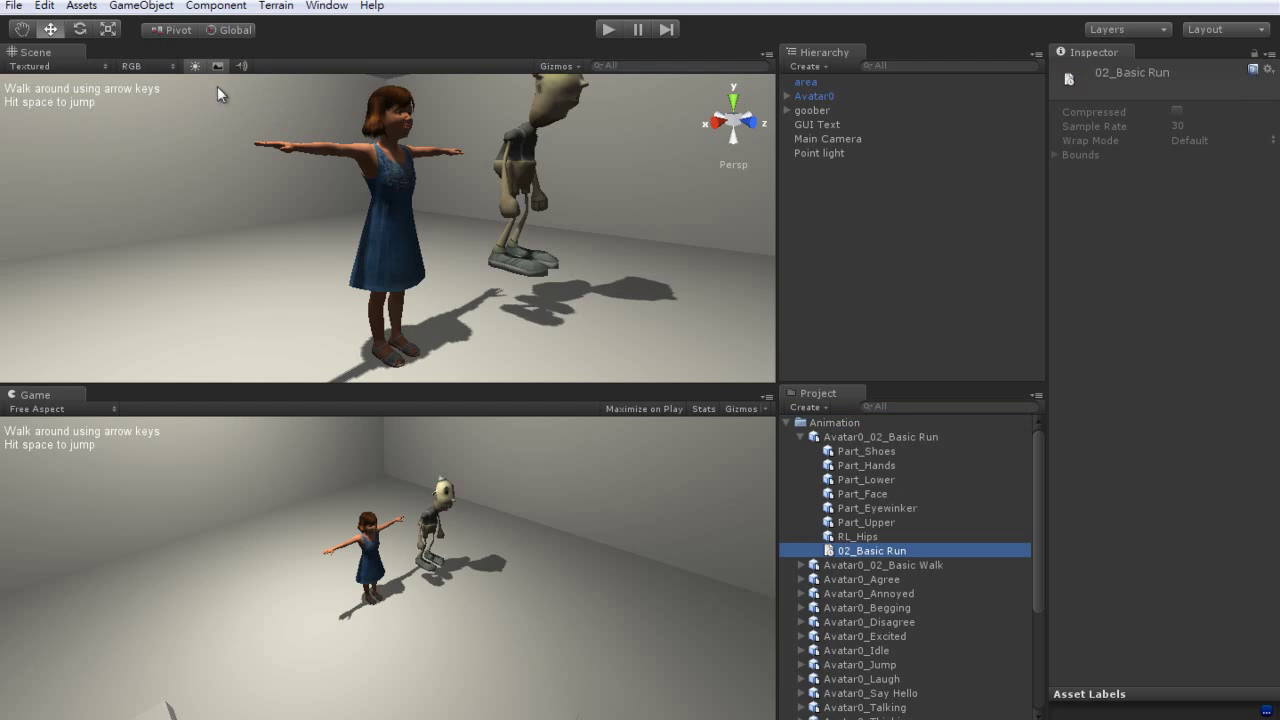
pyautogui.click(44, 6)
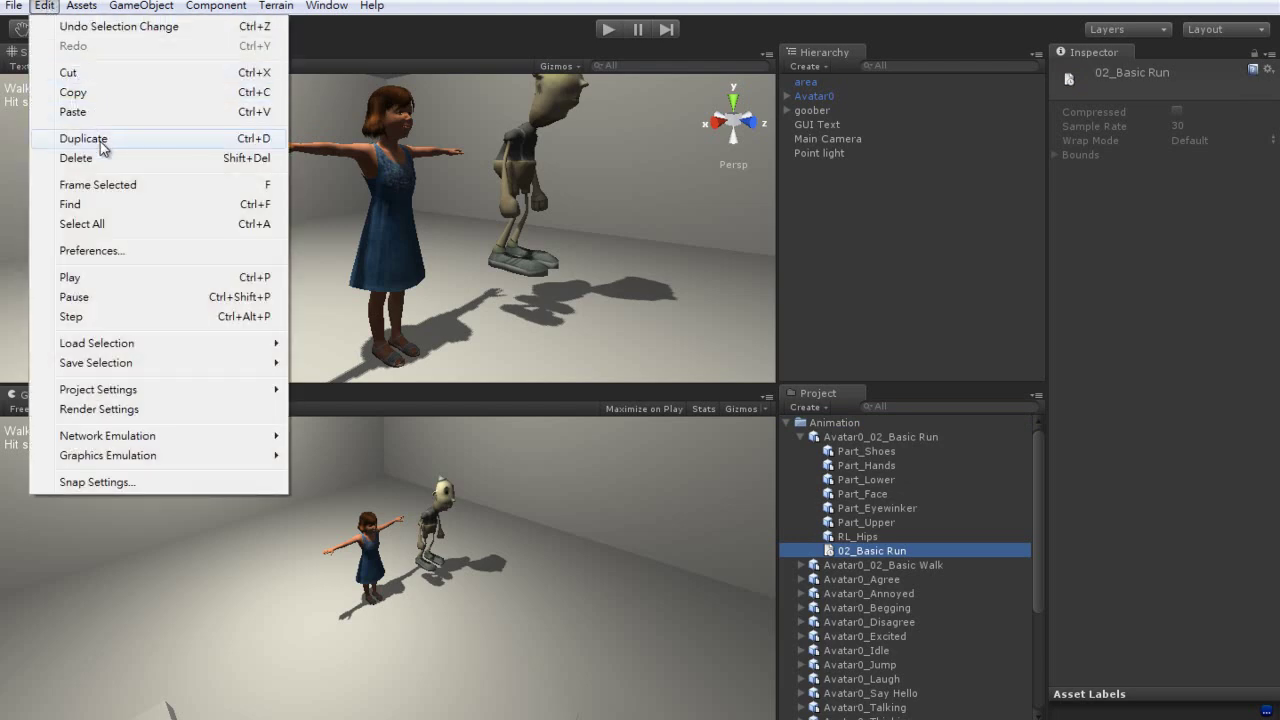
pyautogui.click(101, 147)
pyautogui.click(806, 457)
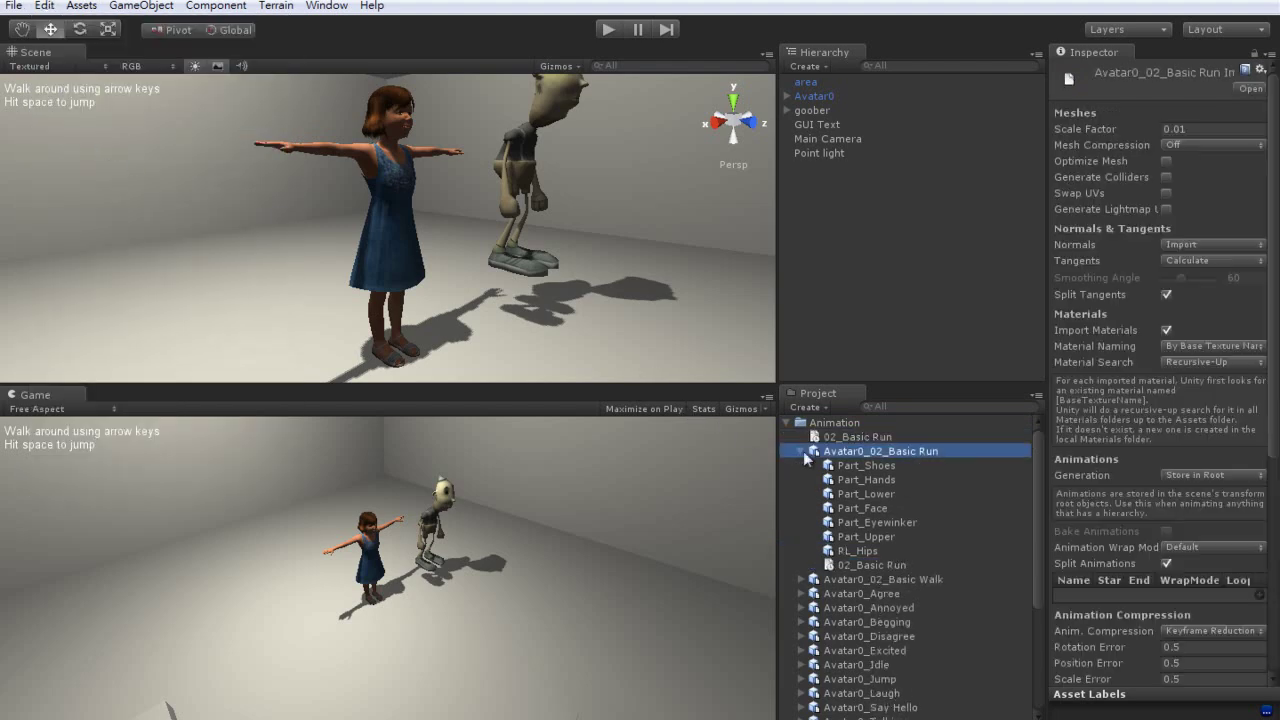
pyautogui.click(803, 451)
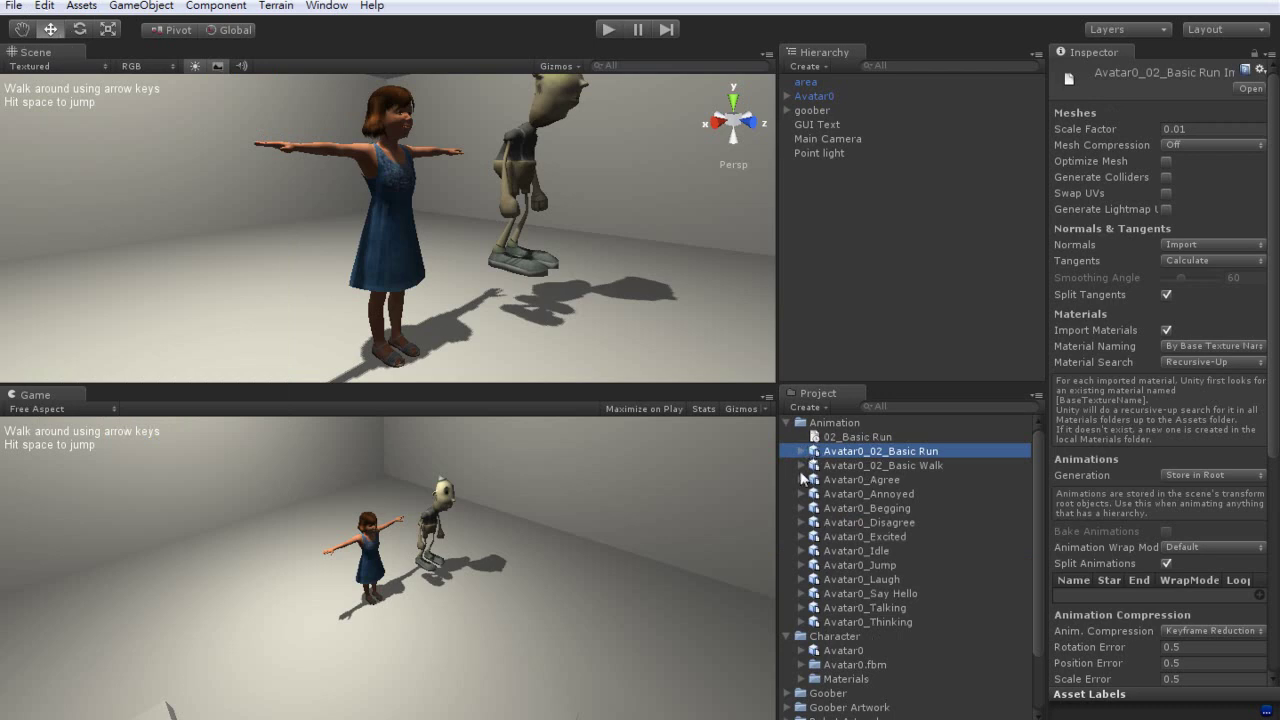
# Duplicate the 02_Basic Walk clip out of Avatar0_02_Basic Walk and collapse the source file
pyautogui.click(801, 465)
pyautogui.click(861, 578)
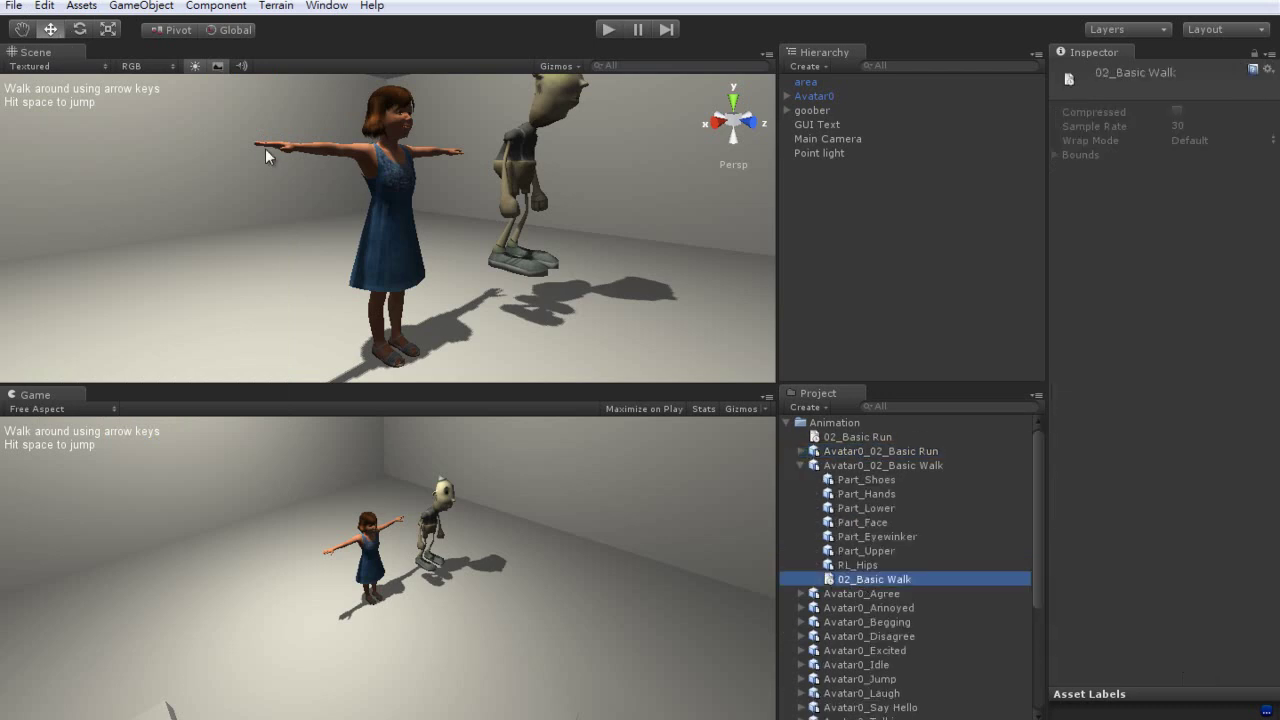
pyautogui.click(40, 6)
pyautogui.click(100, 139)
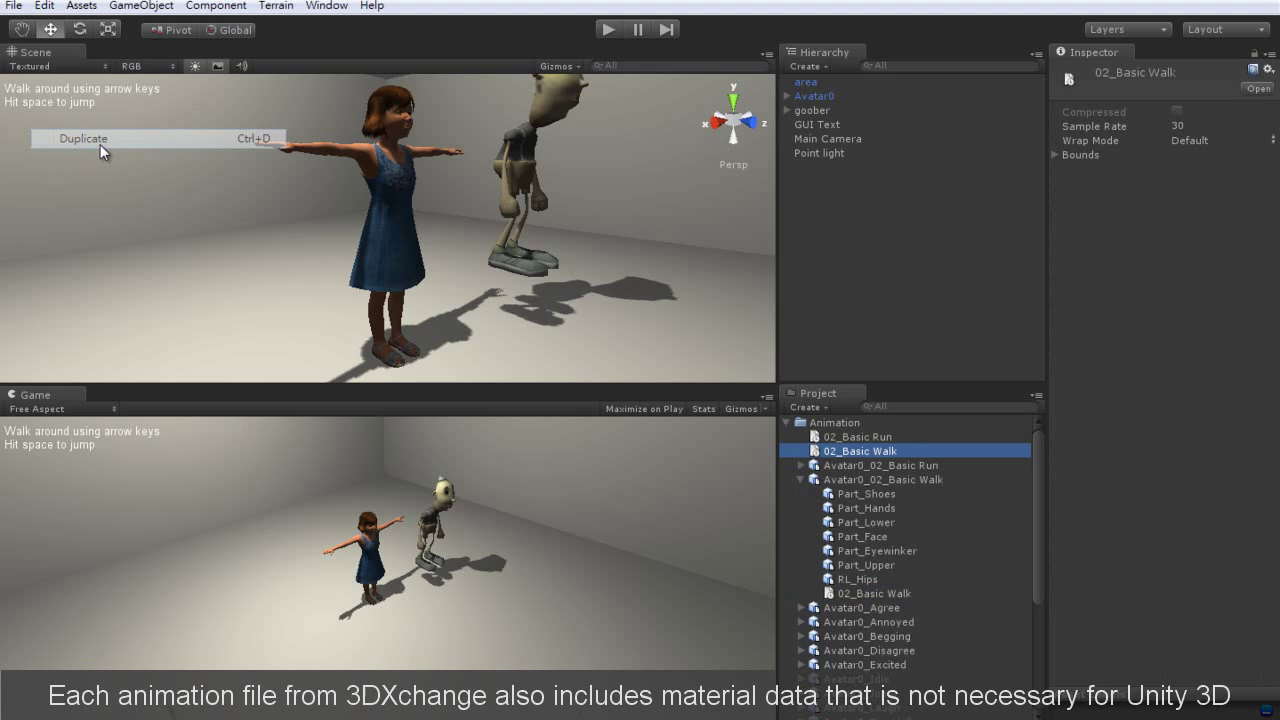
pyautogui.click(816, 479)
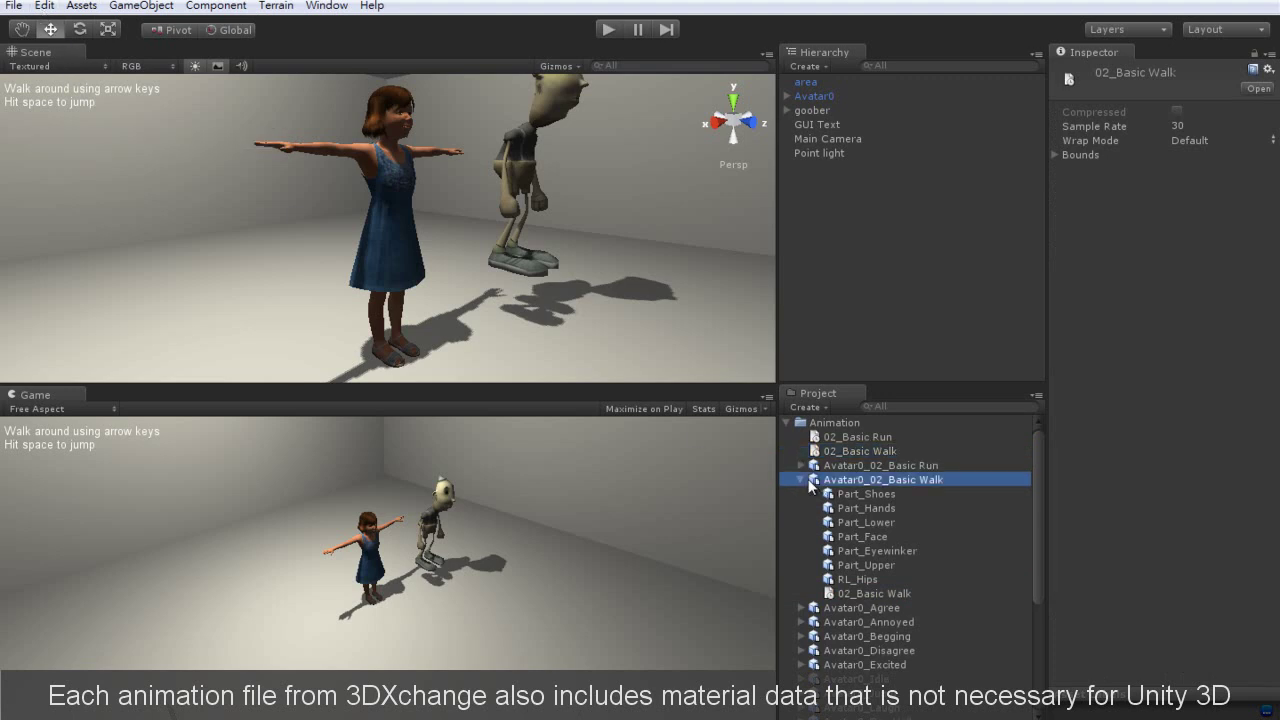
pyautogui.click(800, 480)
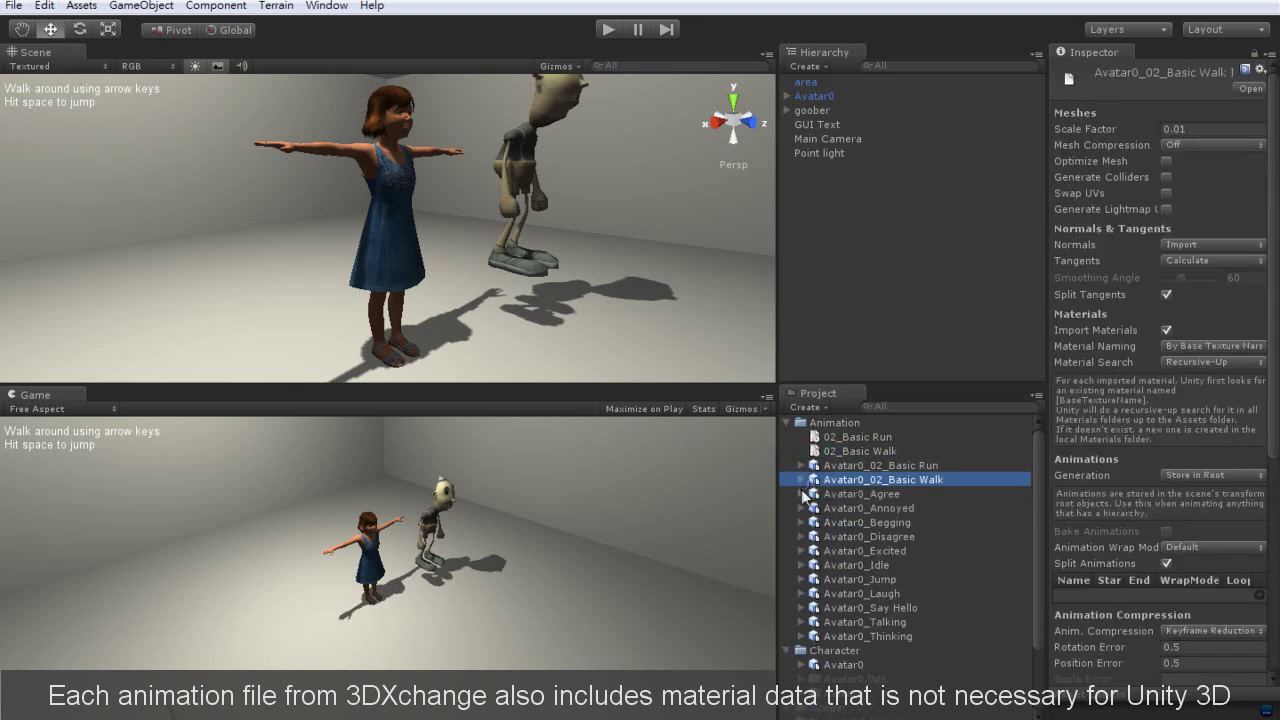
# Duplicate Agree and the remaining motion clips out of their source files, and delete the original Avatar0 motion files from the Animation folder
pyautogui.click(801, 494)
pyautogui.click(855, 608)
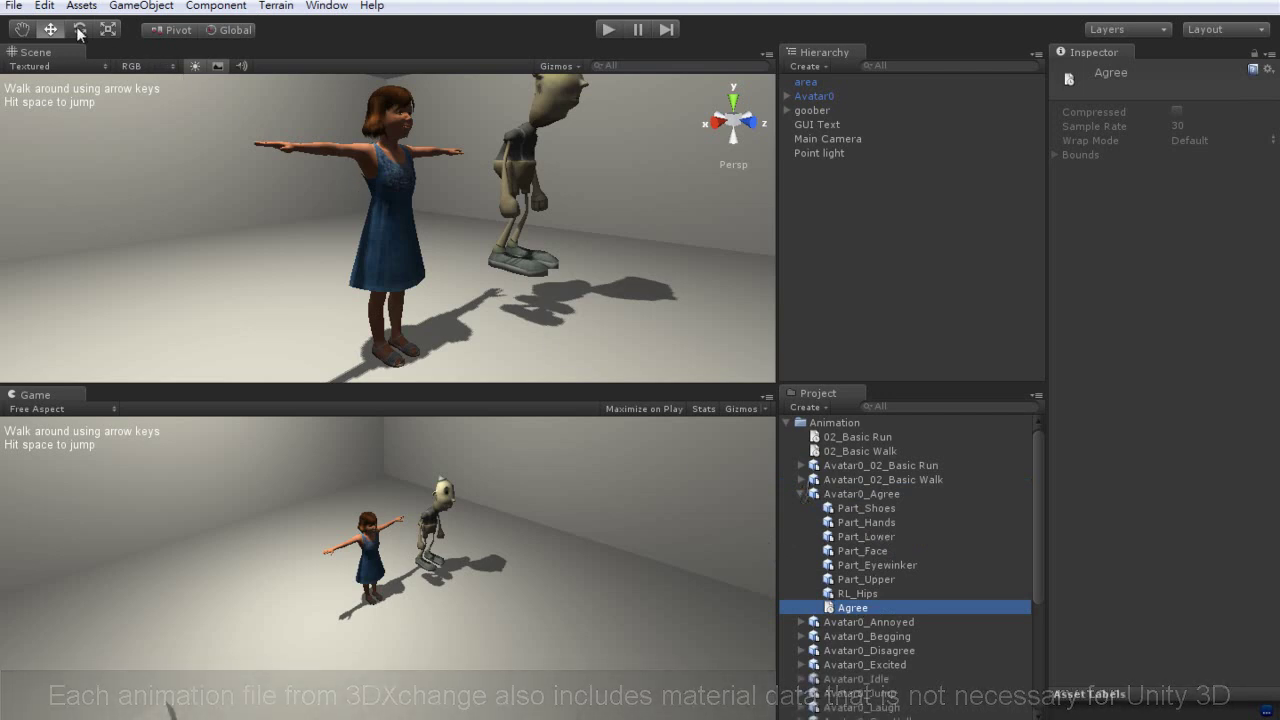
pyautogui.click(44, 6)
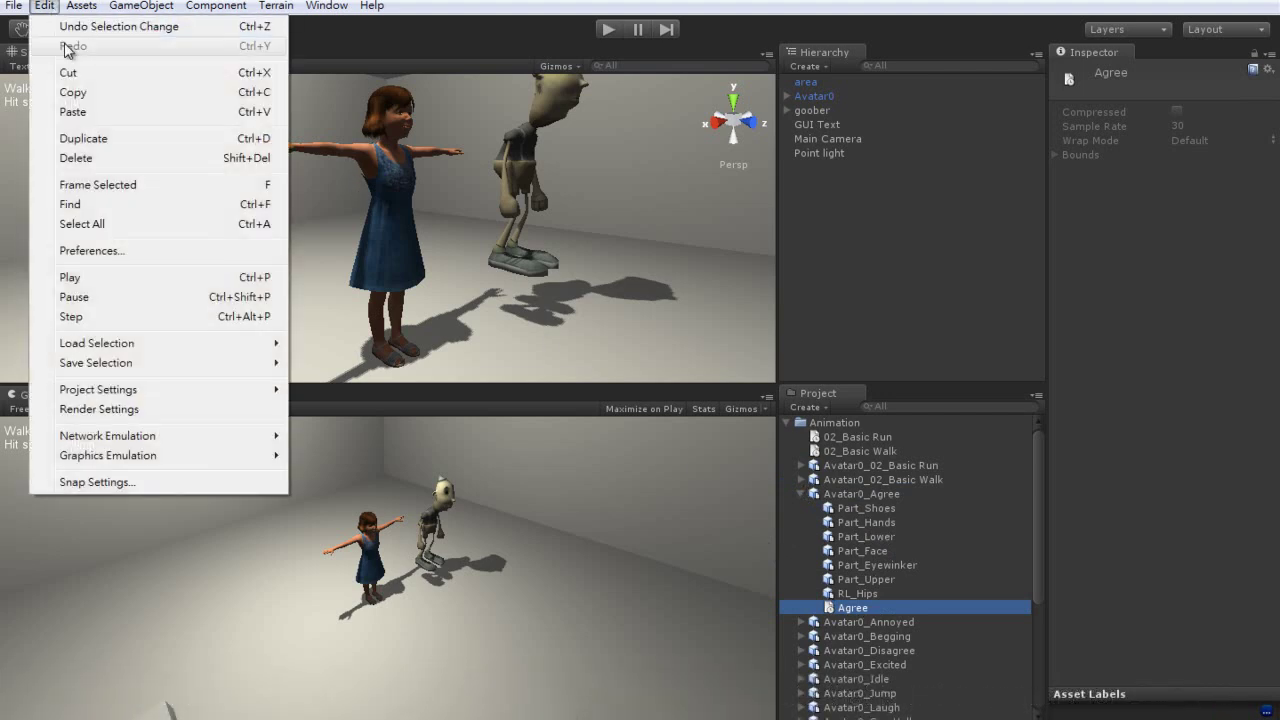
pyautogui.click(94, 138)
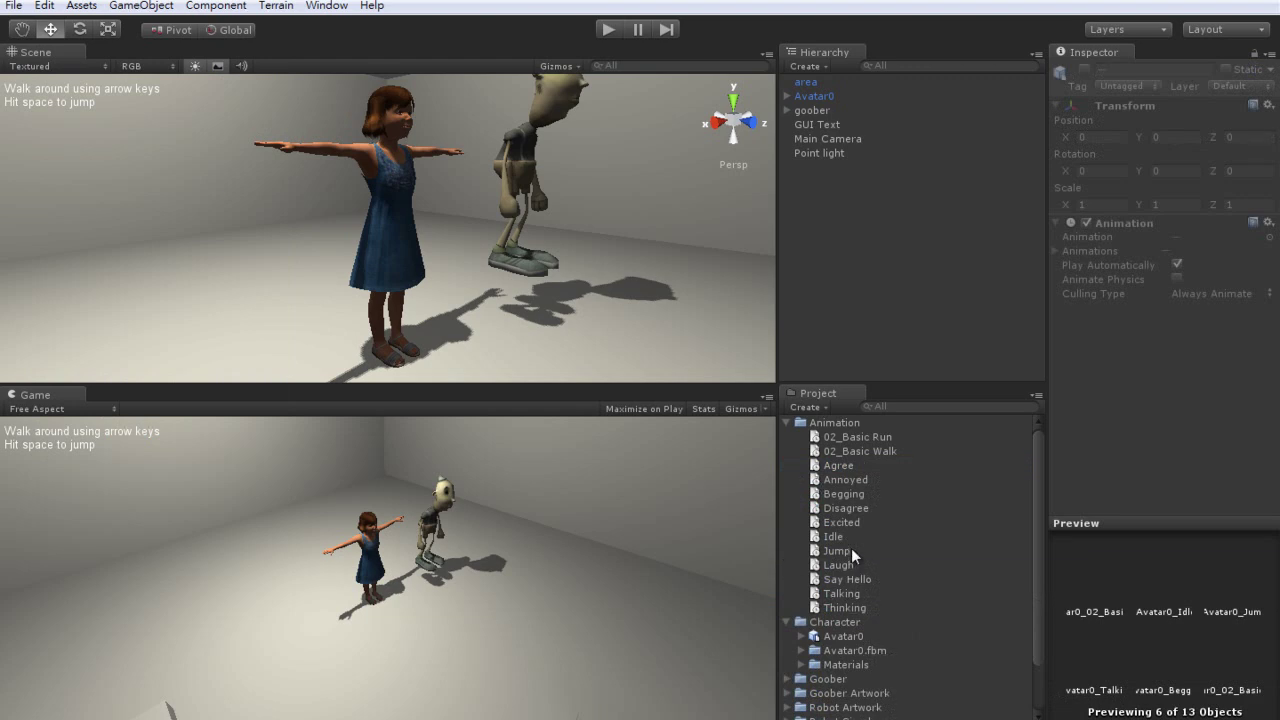
# Fill Avatar0's Animations list with all 13 clips from the Animation folder and assign Thinking as its default animation
pyautogui.click(818, 96)
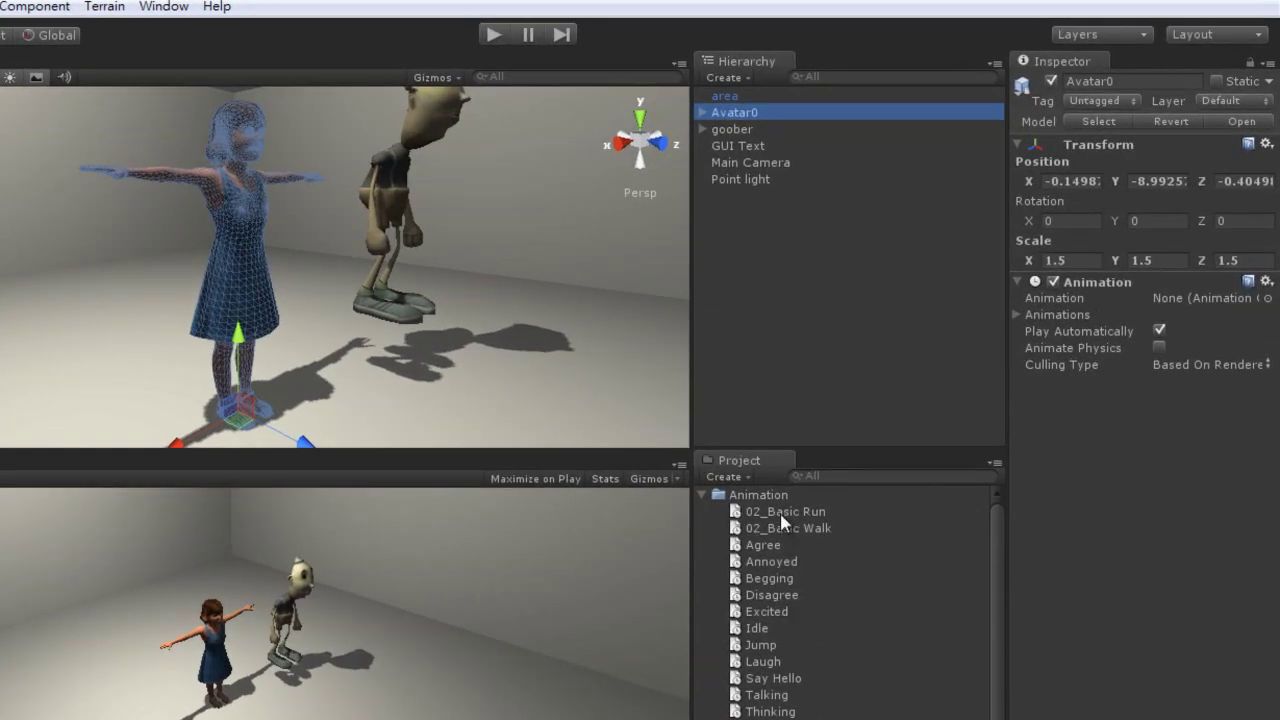
pyautogui.moveTo(782, 520); pyautogui.dragTo(1090, 543)
pyautogui.moveTo(789, 523); pyautogui.dragTo(1070, 543)
pyautogui.moveTo(786, 541); pyautogui.dragTo(1089, 566)
pyautogui.click(776, 563)
pyautogui.moveTo(776, 564); pyautogui.dragTo(1119, 578)
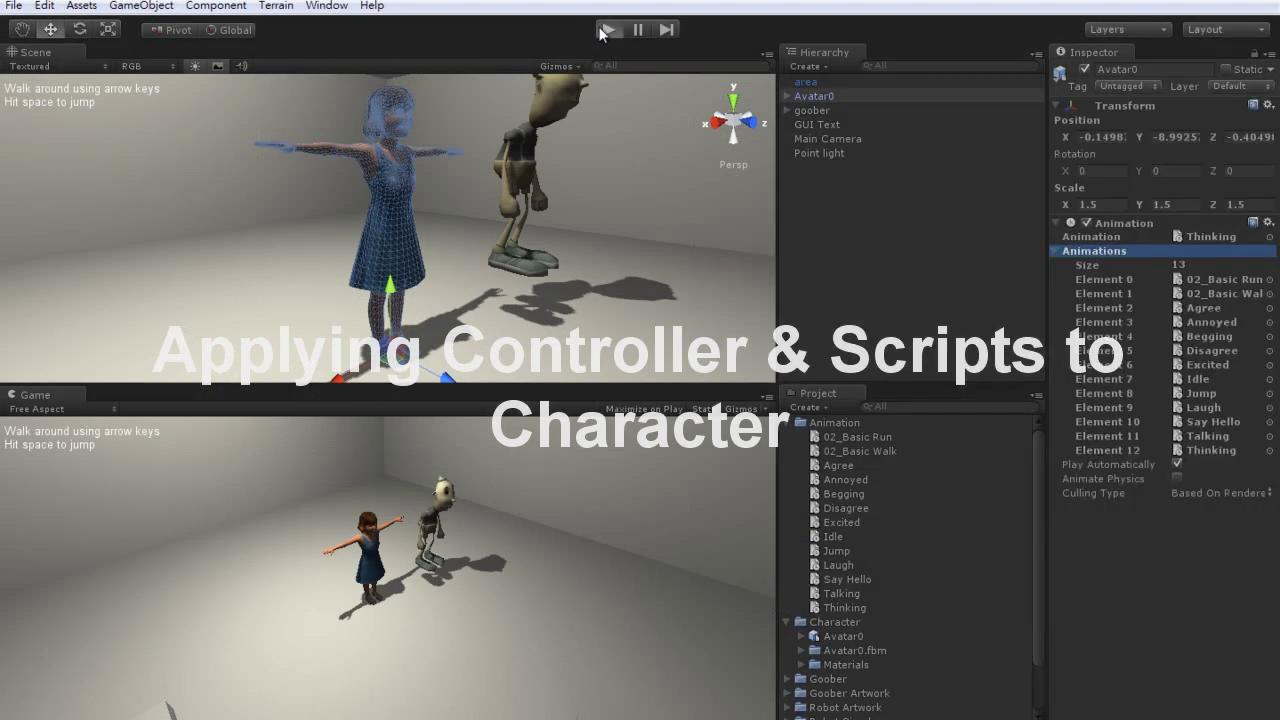
# Play the scene to preview Avatar0's Thinking animation and stop playback
pyautogui.click(606, 30)
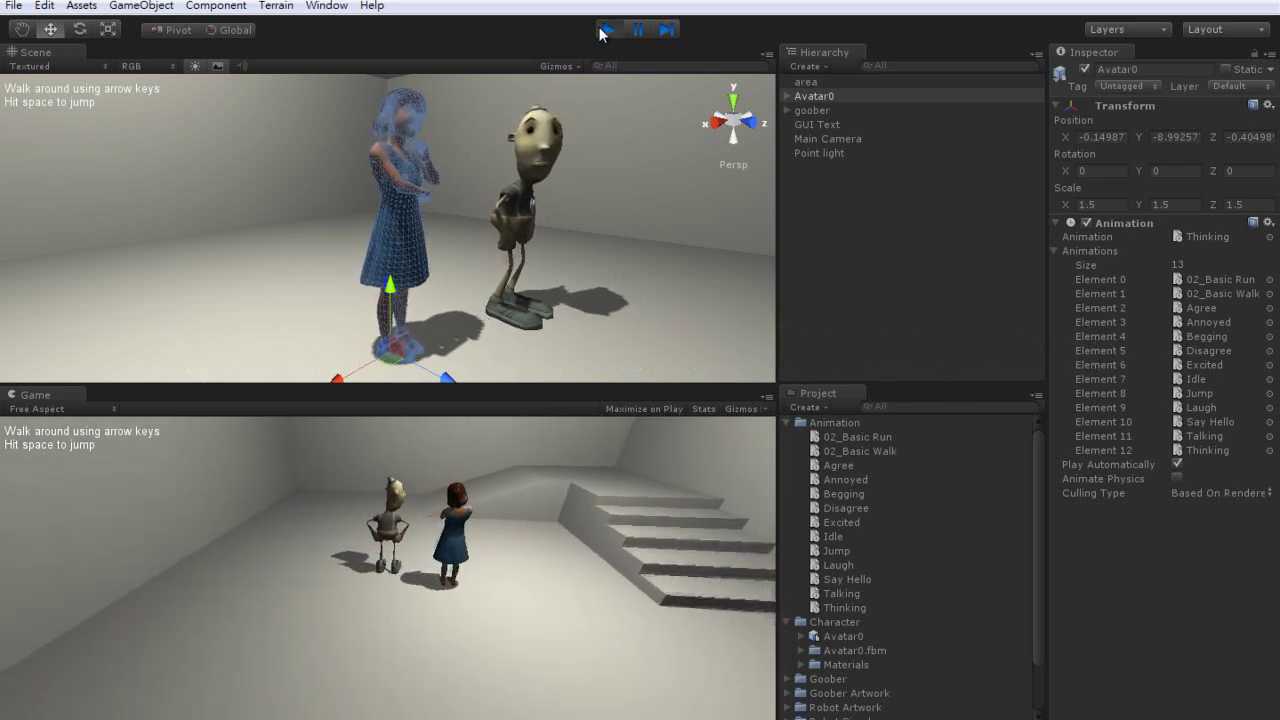
pyautogui.click(603, 31)
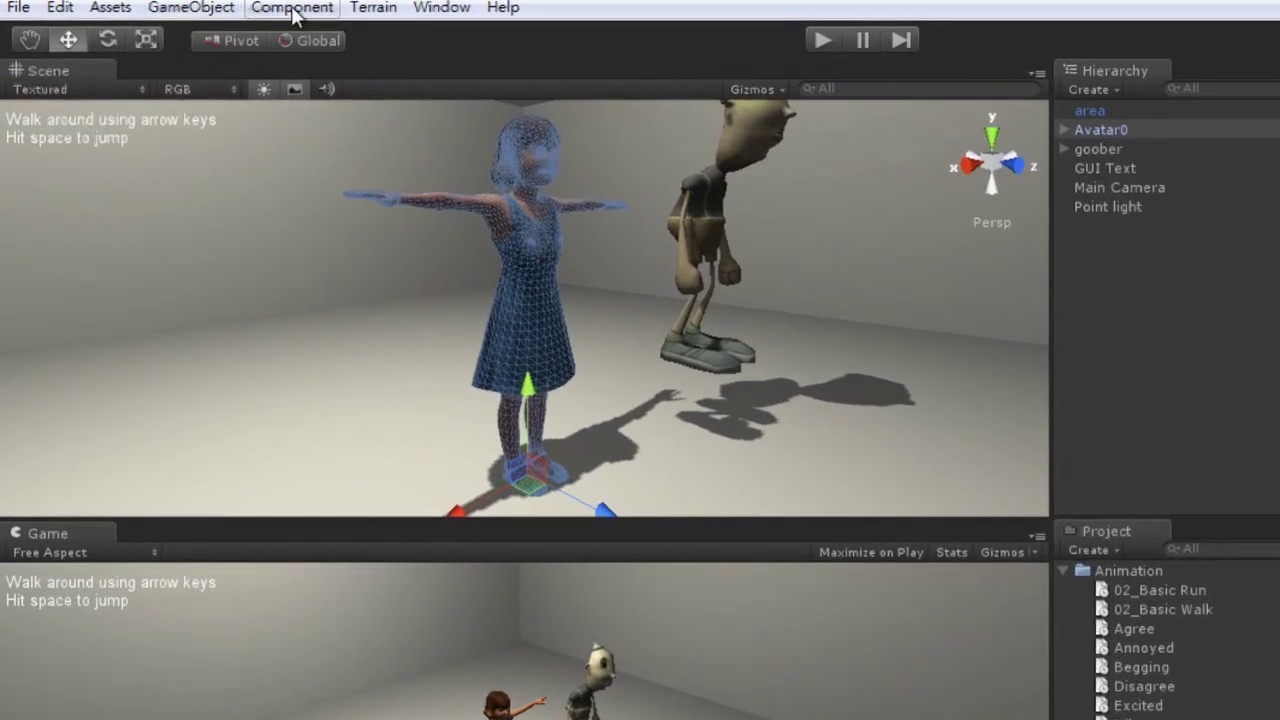
# Add a Character Controller to Avatar0 and fit its capsule with Center Y 0.71, Radius 0.22 and Height 1.34
pyautogui.click(217, 6)
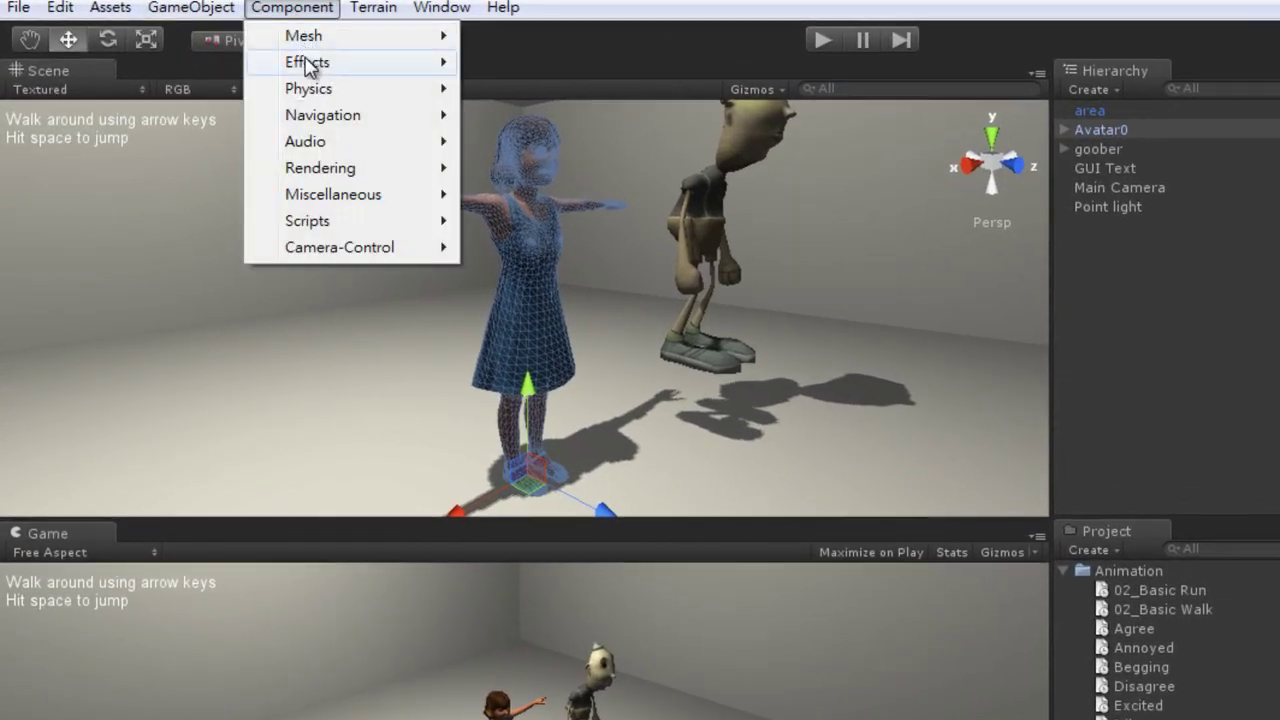
pyautogui.moveTo(320, 92)
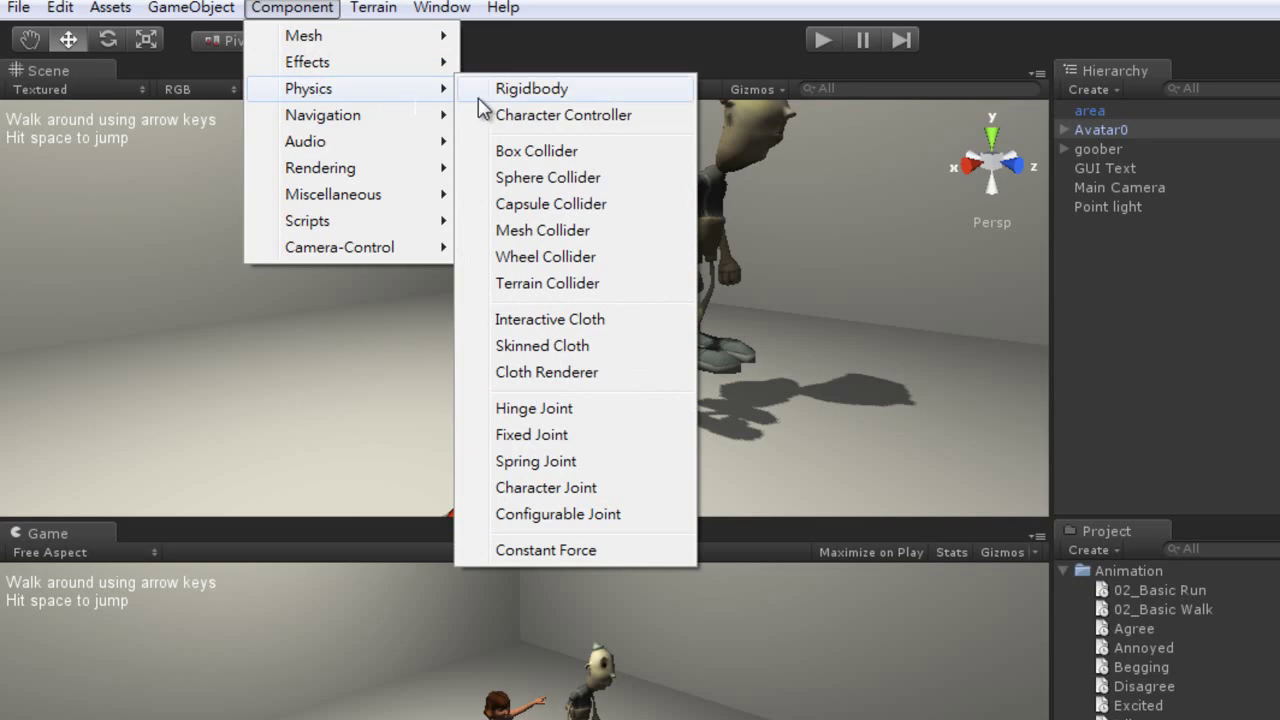
pyautogui.click(532, 117)
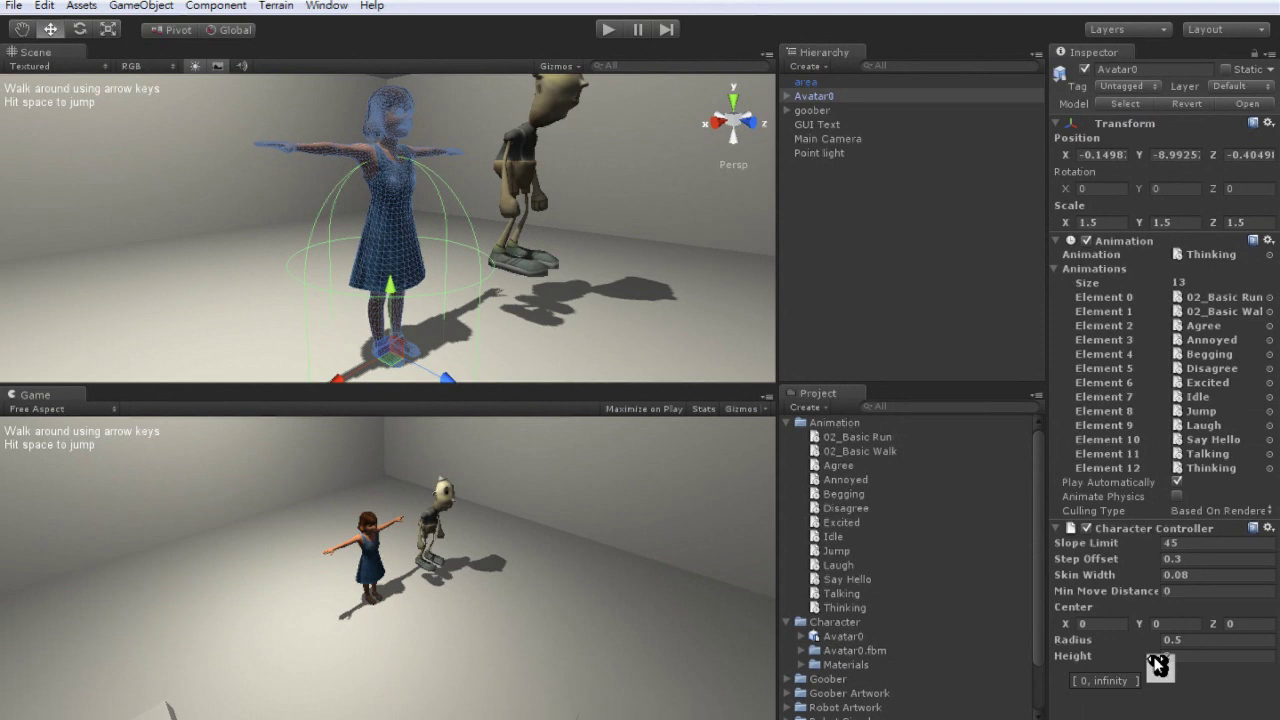
pyautogui.moveTo(1158, 662); pyautogui.dragTo(1080, 674)
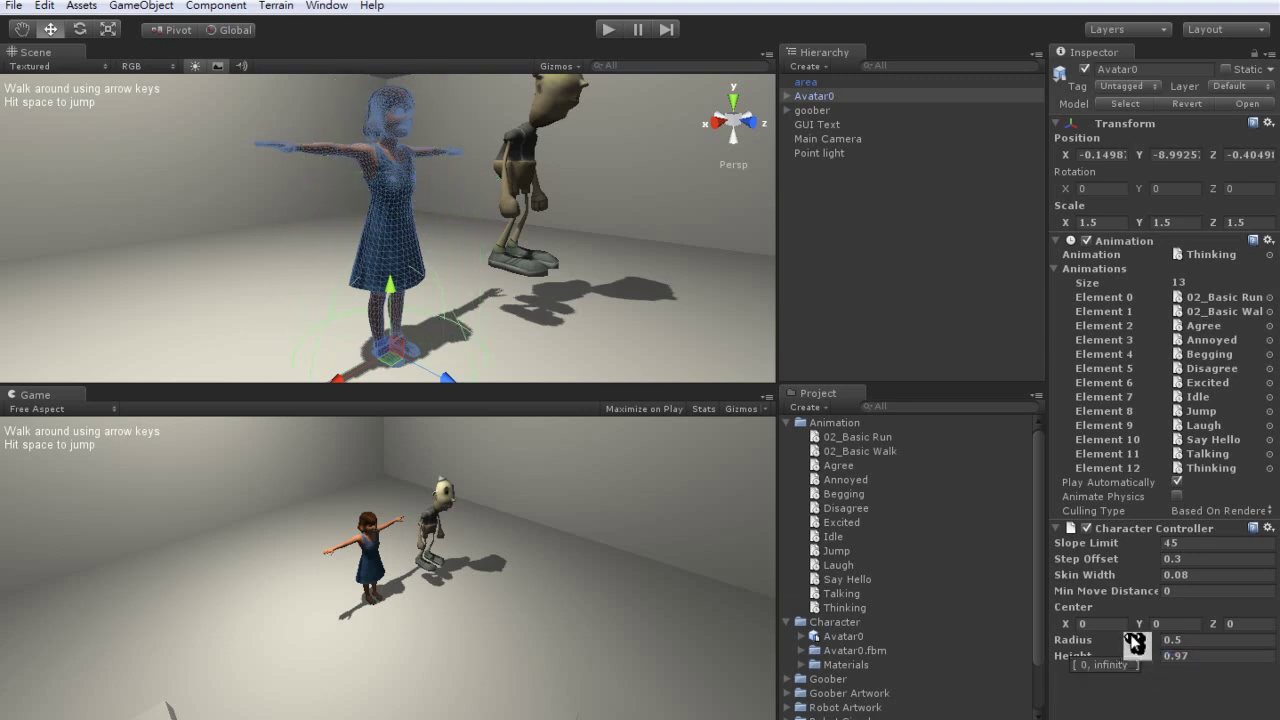
pyautogui.moveTo(1140, 625); pyautogui.dragTo(1160, 626)
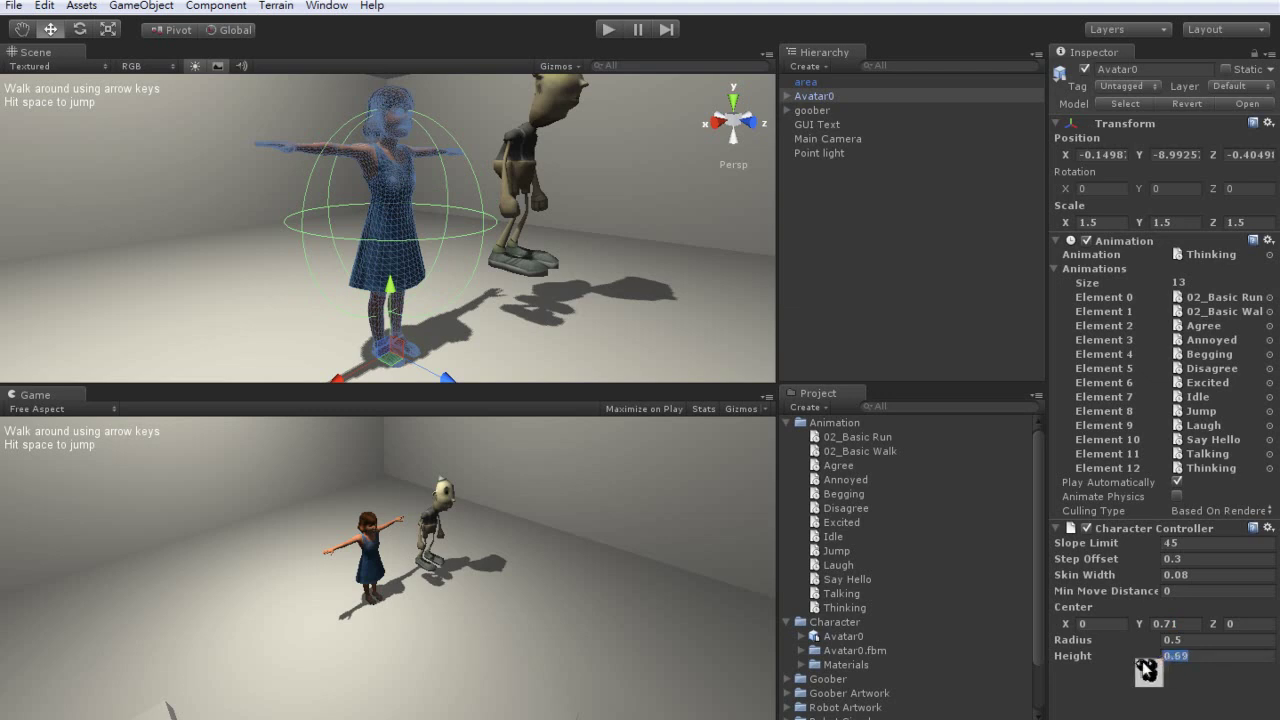
pyautogui.moveTo(1149, 671)
pyautogui.mouseDown()
pyautogui.moveTo(1166, 664)
pyautogui.moveTo(1145, 647)
pyautogui.mouseUp()
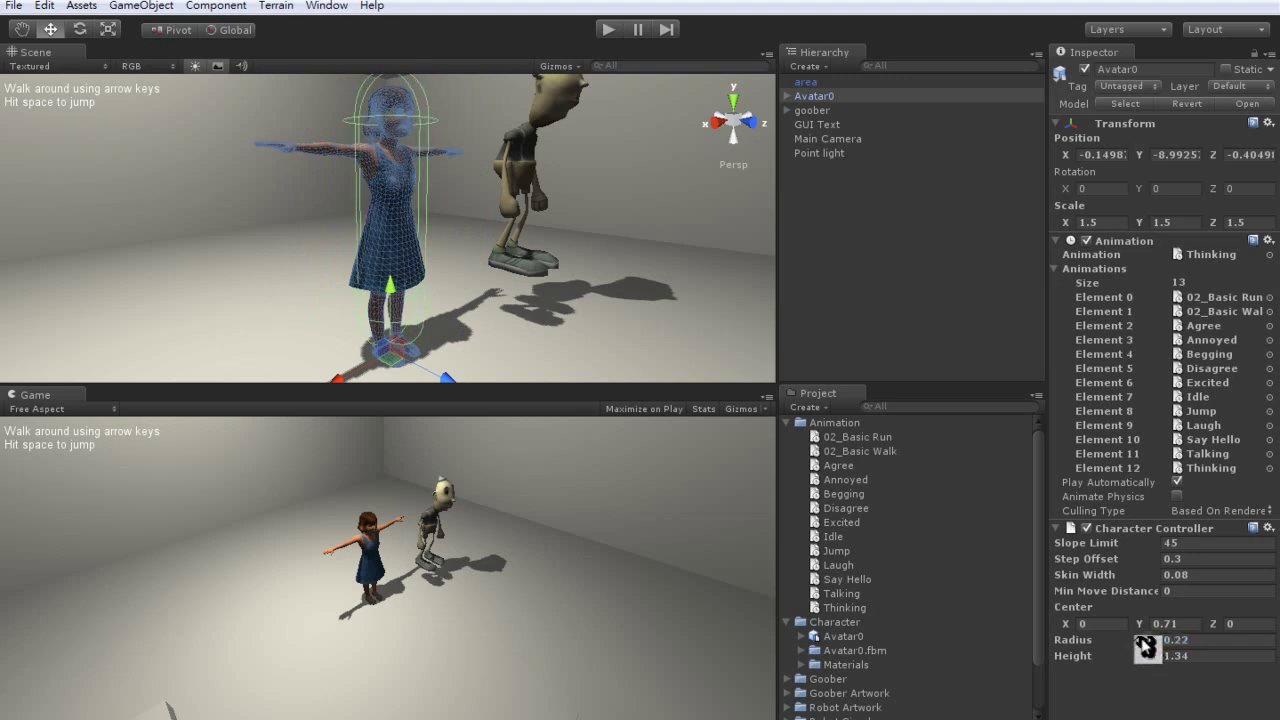
# Attach the SuperMarioController and SuperMarioAnimation scripts from the Goober folder to Avatar0
pyautogui.click(787, 423)
pyautogui.click(787, 437)
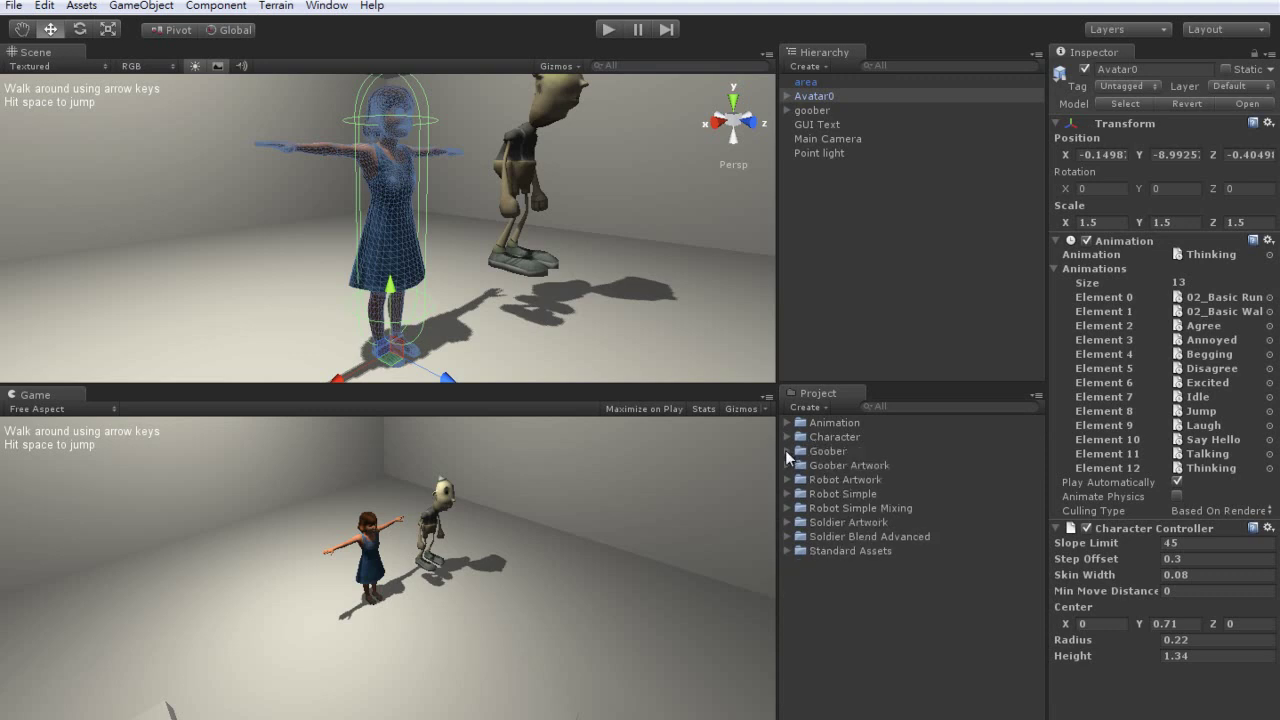
pyautogui.click(787, 452)
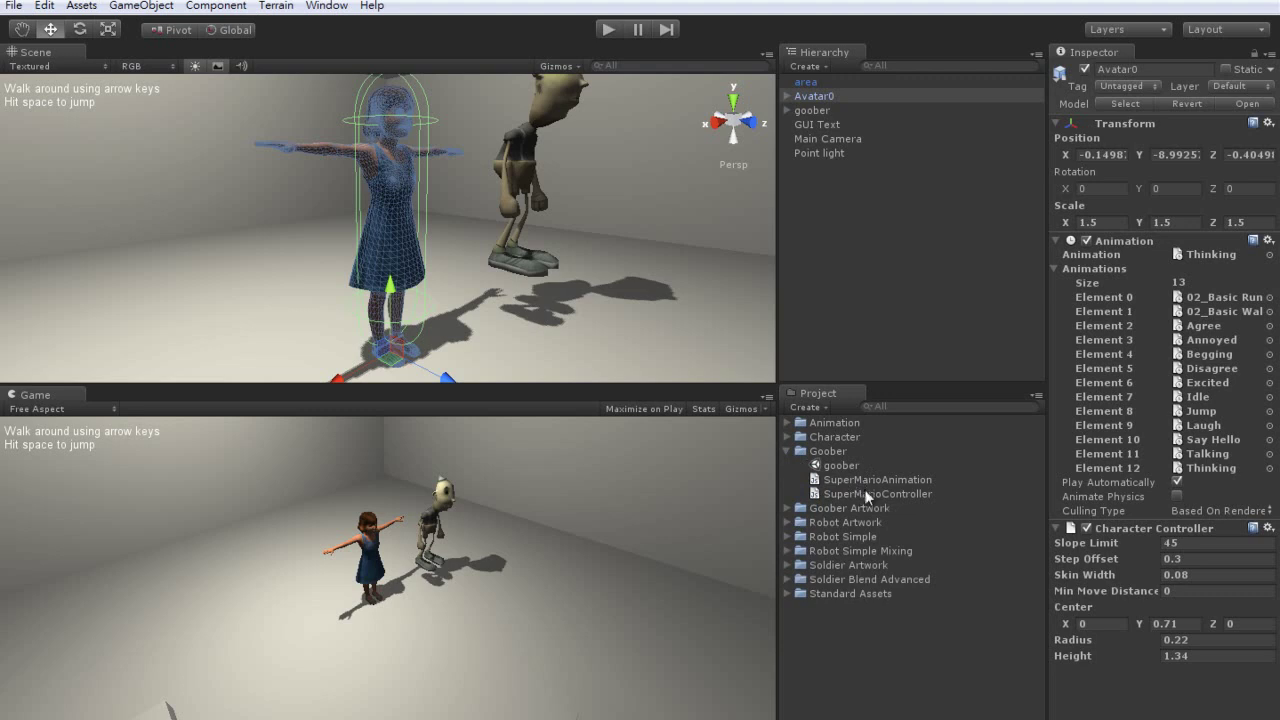
pyautogui.moveTo(867, 491); pyautogui.dragTo(1121, 697)
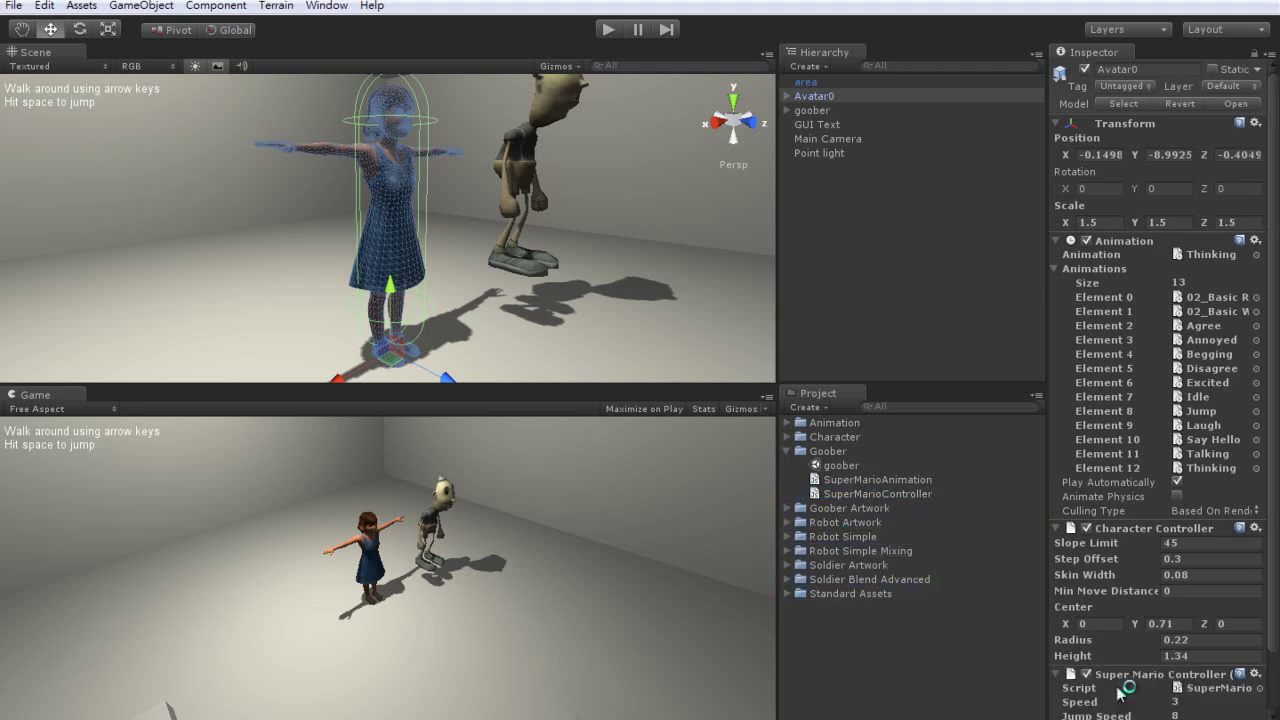
pyautogui.scroll(-3, 1274, 535)
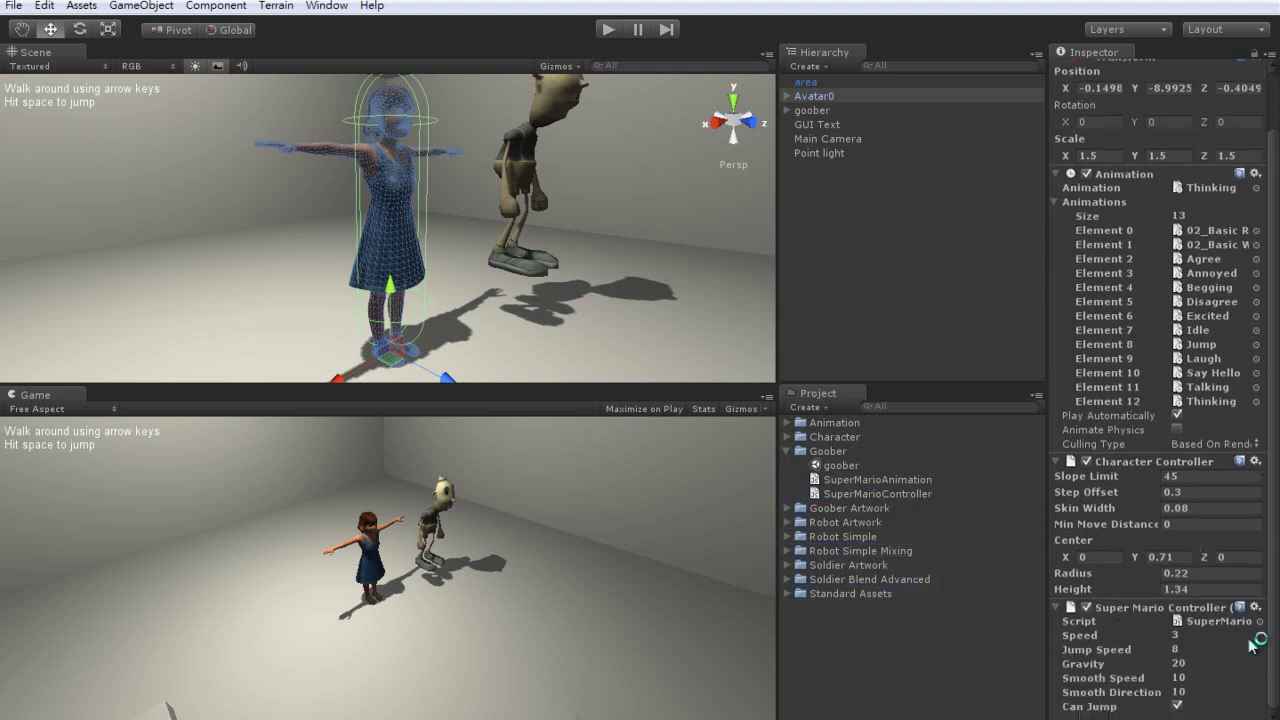
pyautogui.click(1192, 618)
pyautogui.moveTo(1124, 716); pyautogui.dragTo(1125, 716)
pyautogui.scroll(-2, 1176, 703)
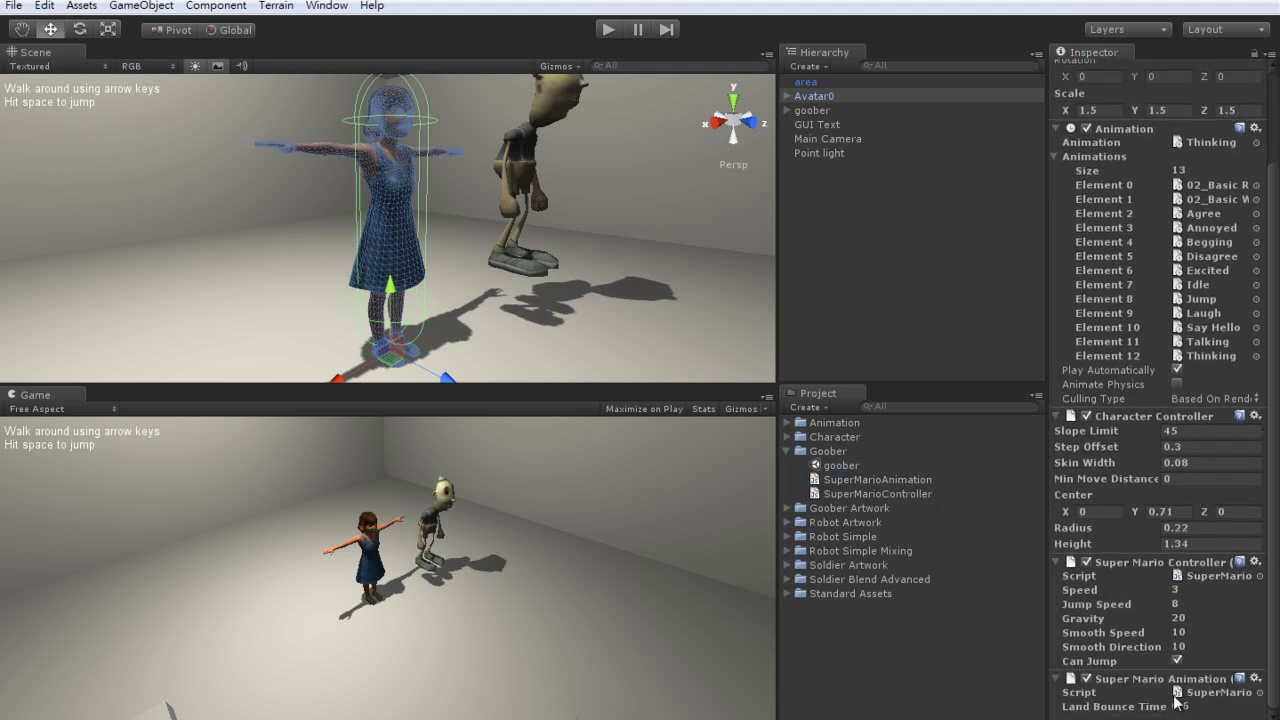
# Open Avatar0's SuperMarioAnimation script for editing and change the animation name in the Start function to "Jump"
pyautogui.click(1200, 693)
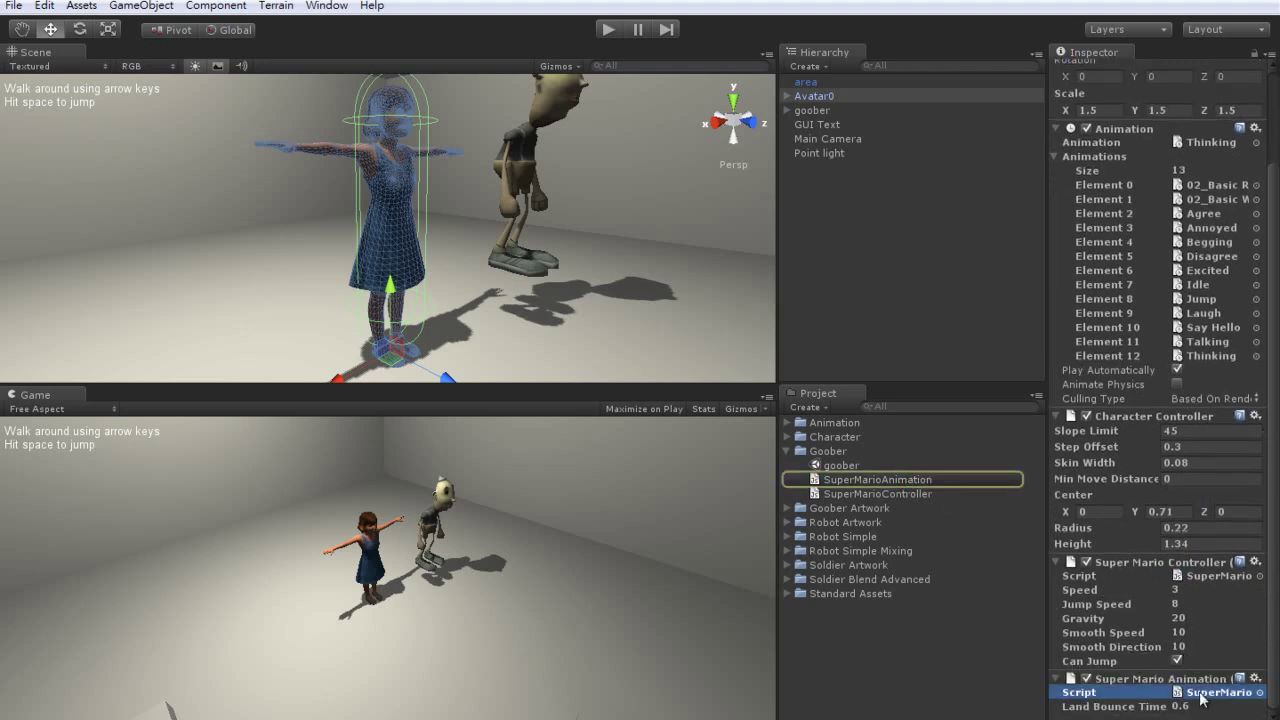
pyautogui.doubleClick(1192, 693)
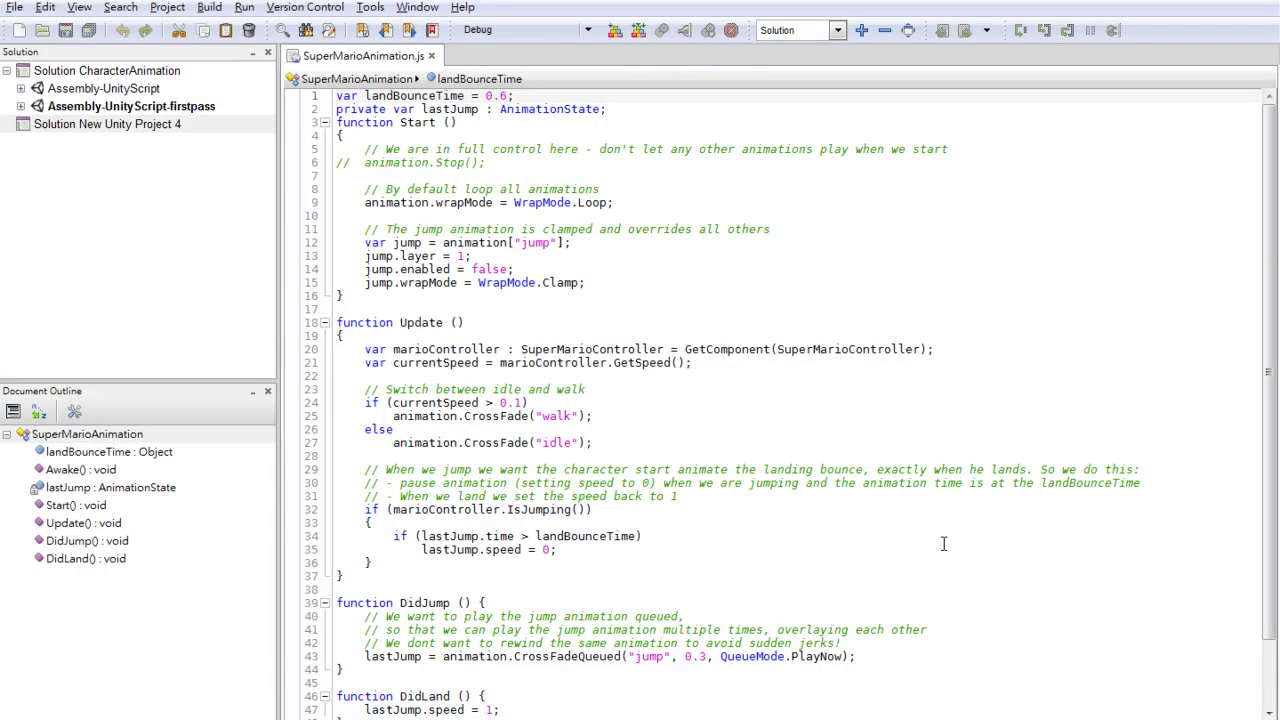
pyautogui.click(521, 242)
pyautogui.write('J')
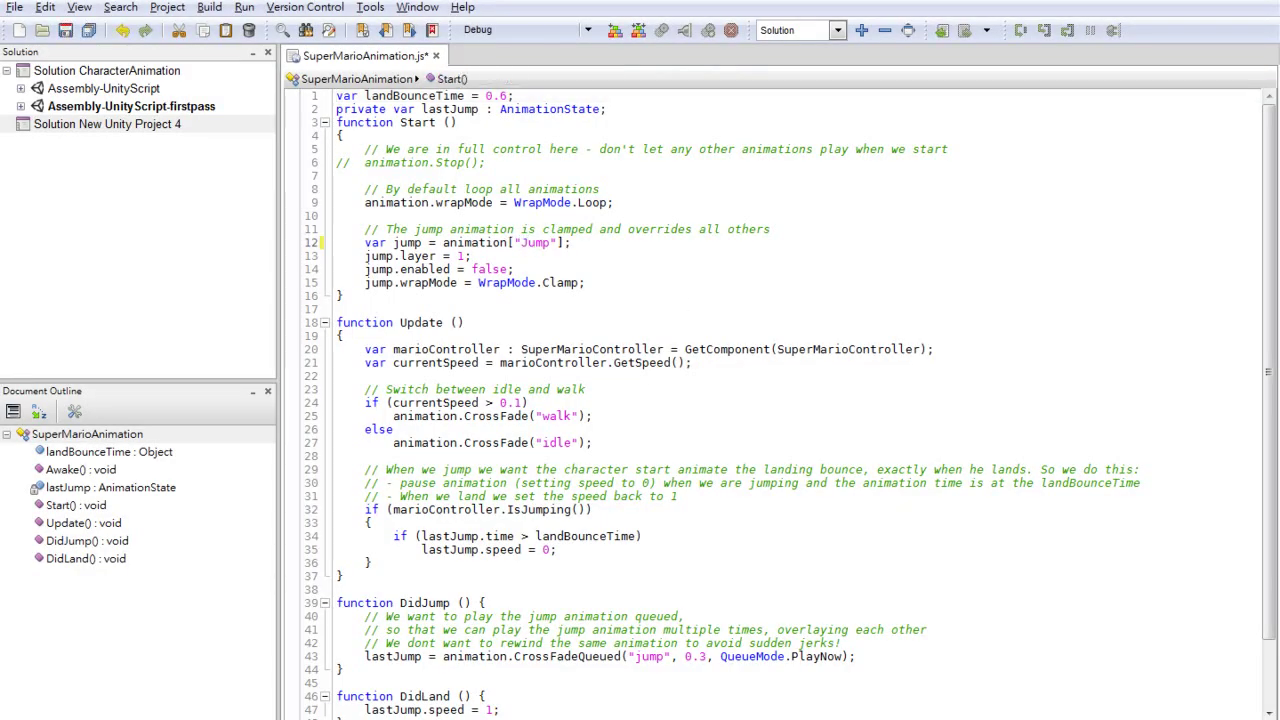
# Change the CrossFade animation names in the Update function to "02_Basic Walk" and "Idle"
pyautogui.click(540, 415)
pyautogui.write('02_B')
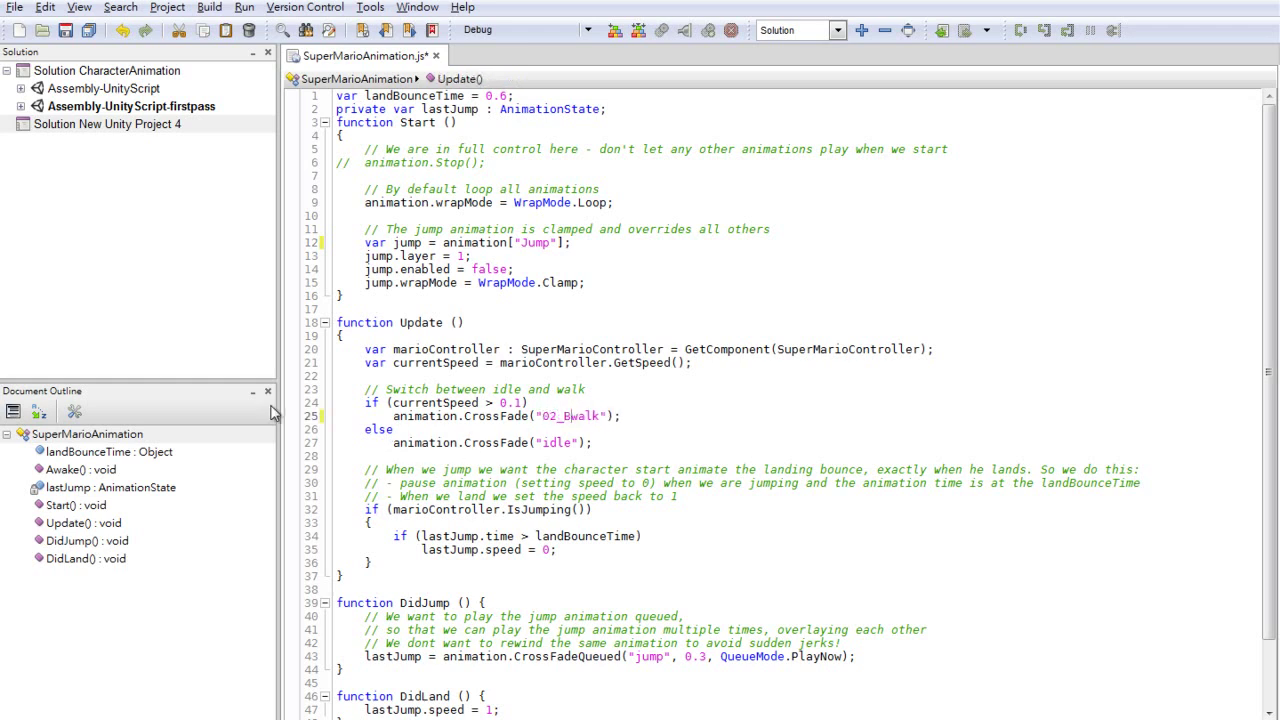
pyautogui.write('asic')
pyautogui.write(' W')
# Change the CrossFadeQueued animation name in the DidJump function to "Jump", save the script and return to Unity
pyautogui.scroll(-2, 553, 461)
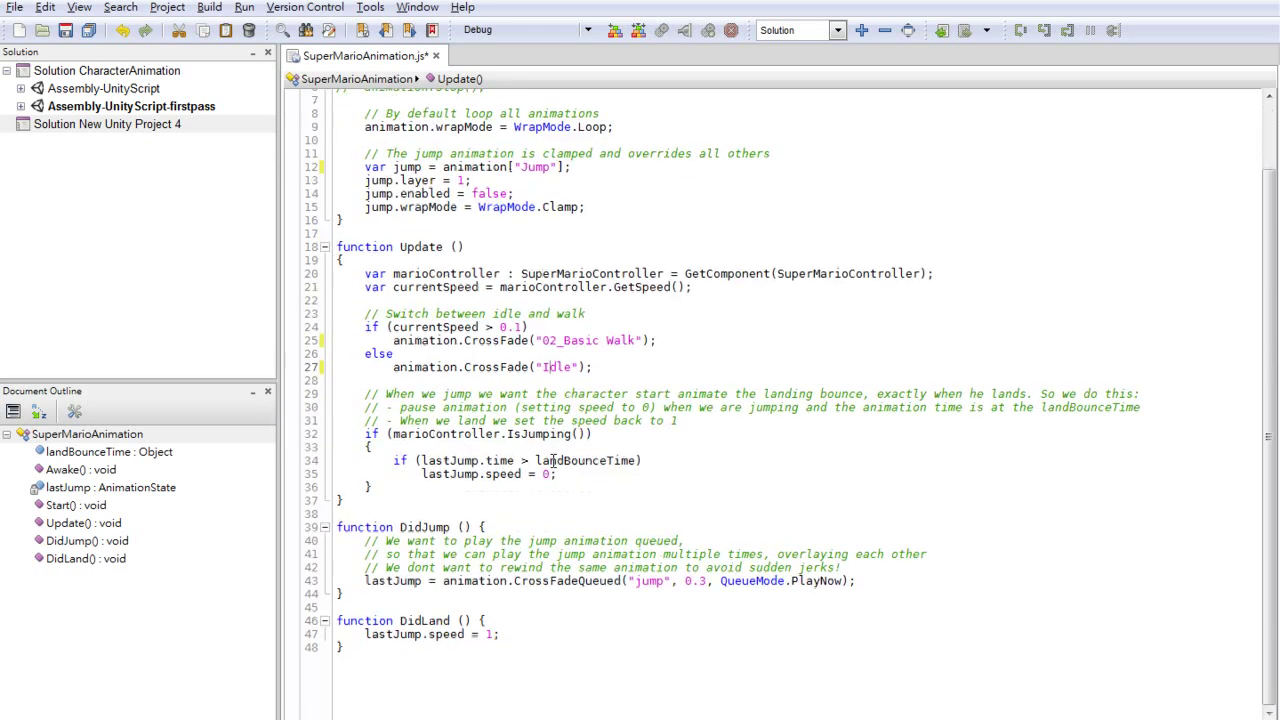
pyautogui.click(637, 581)
pyautogui.scroll(2, 610, 514)
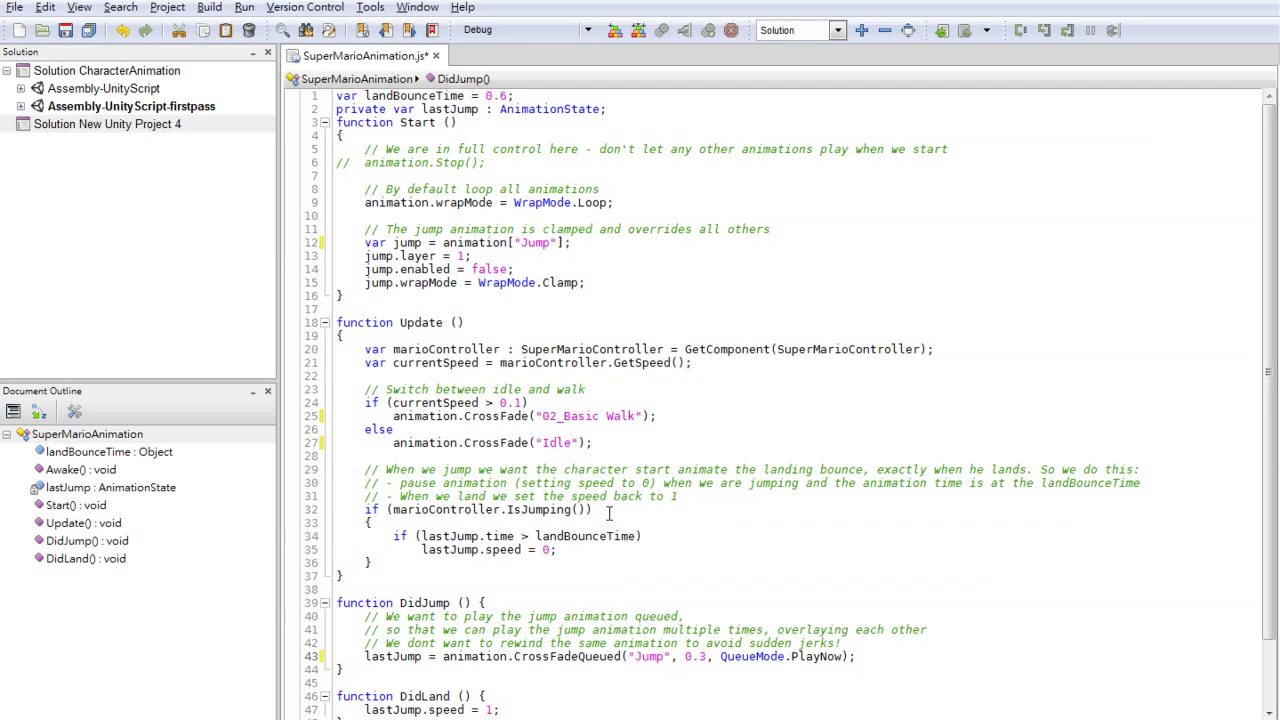
pyautogui.click(65, 30)
pyautogui.hotkey('alt', 'Tab')
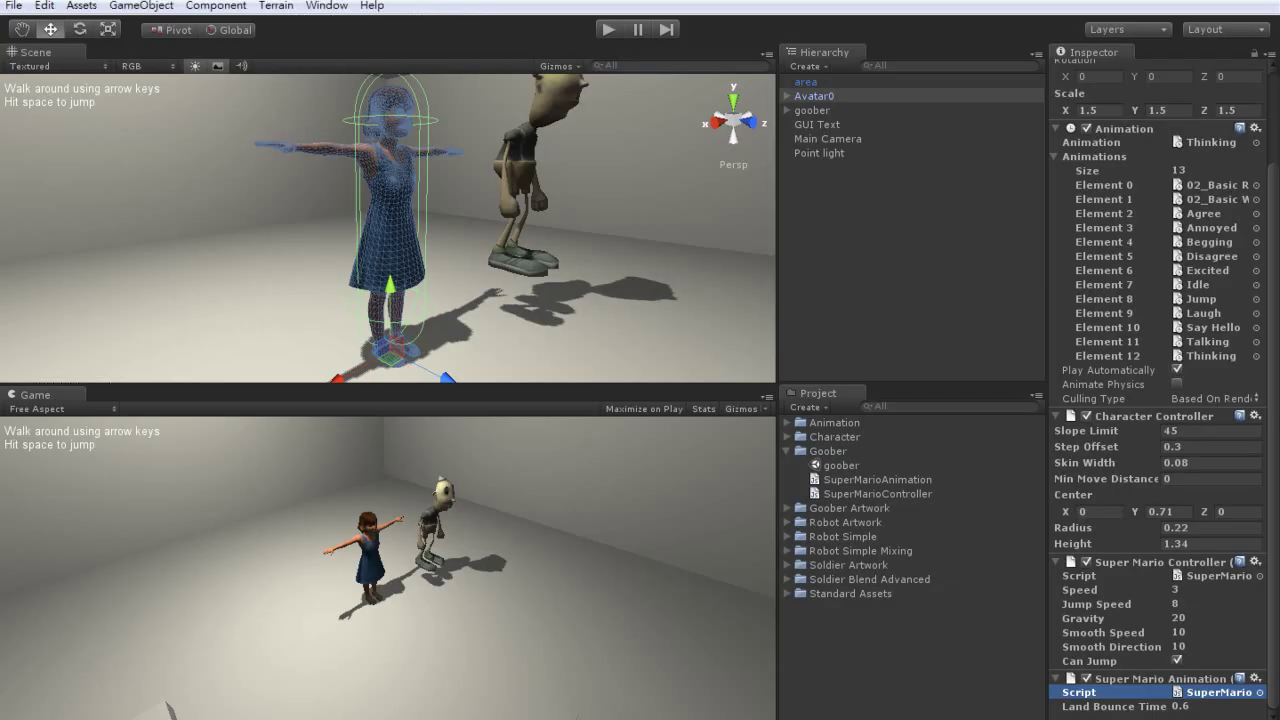
# Deactivate the goober object together with all its child objects
pyautogui.click(802, 109)
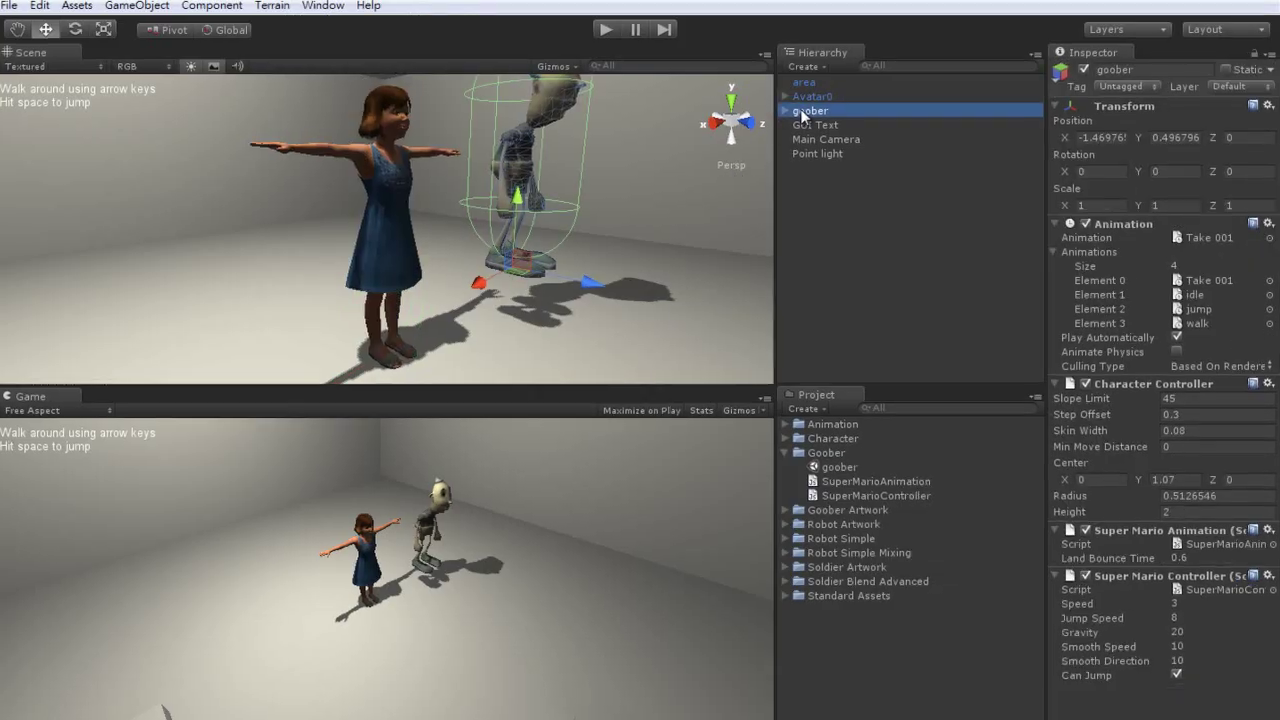
pyautogui.click(1085, 69)
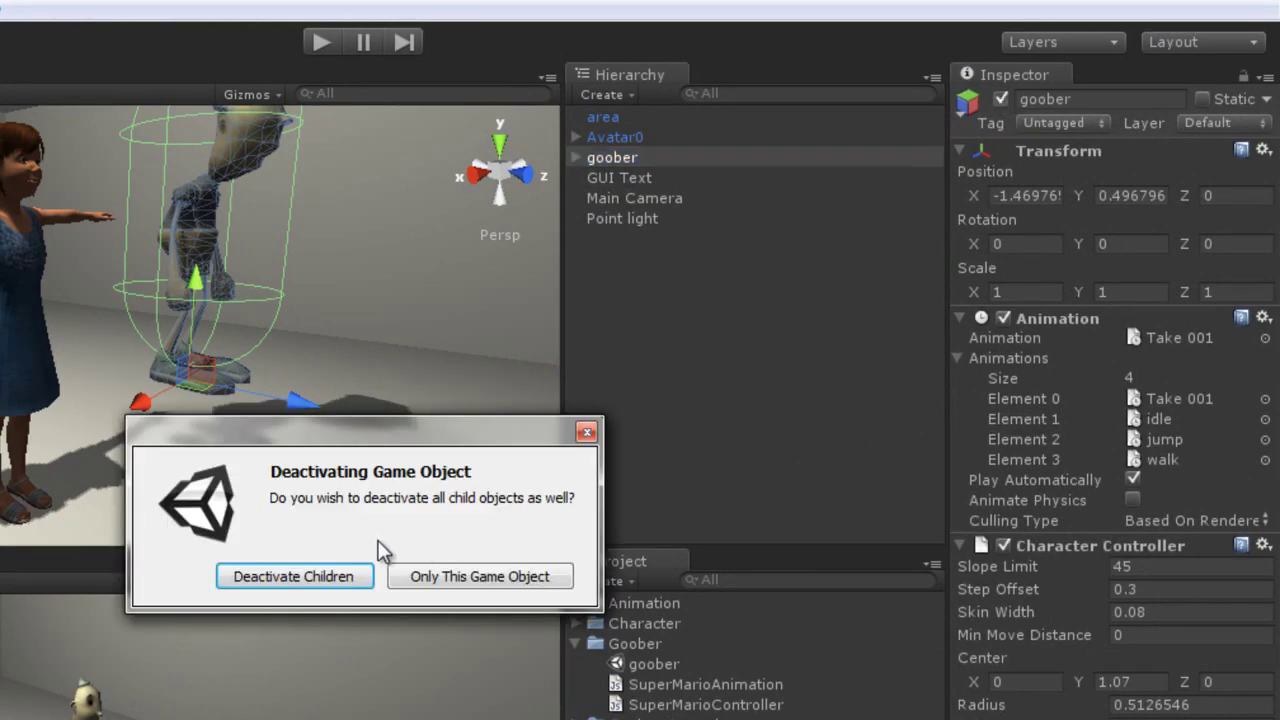
pyautogui.click(290, 577)
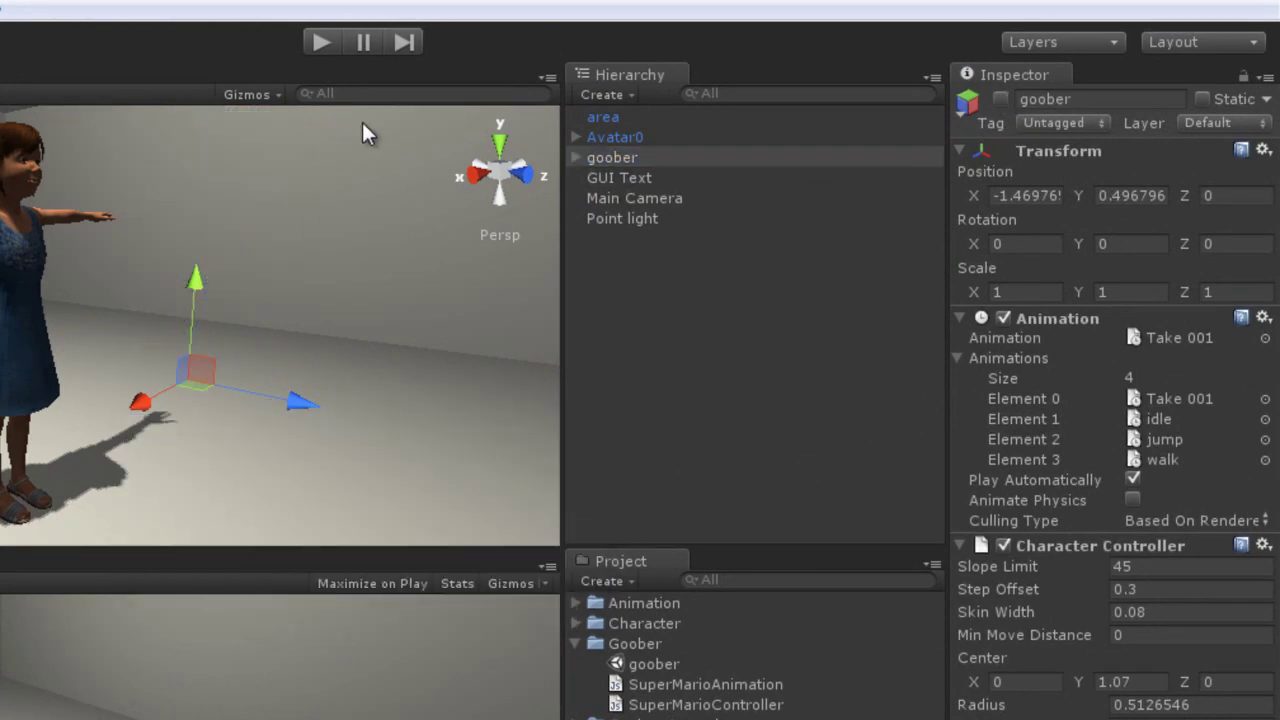
# Play the scene and walk Avatar0 around the room to test the controls
pyautogui.click(320, 41)
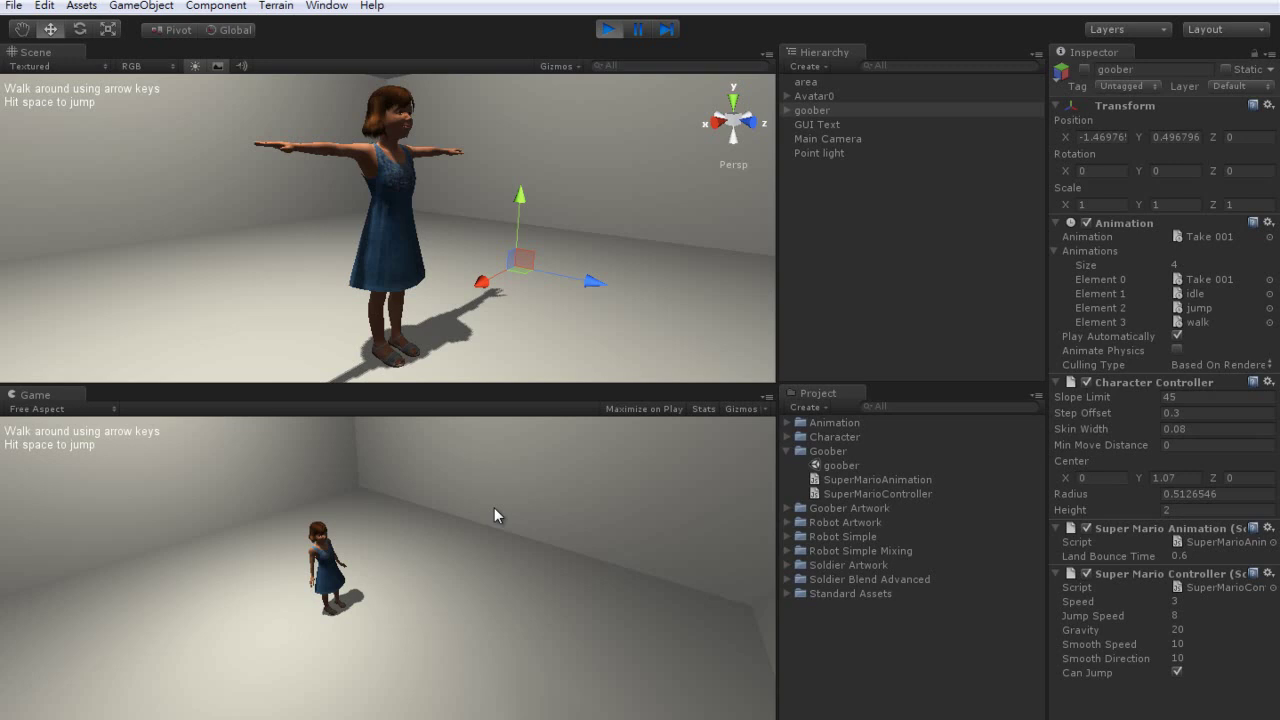
pyautogui.press('Down')
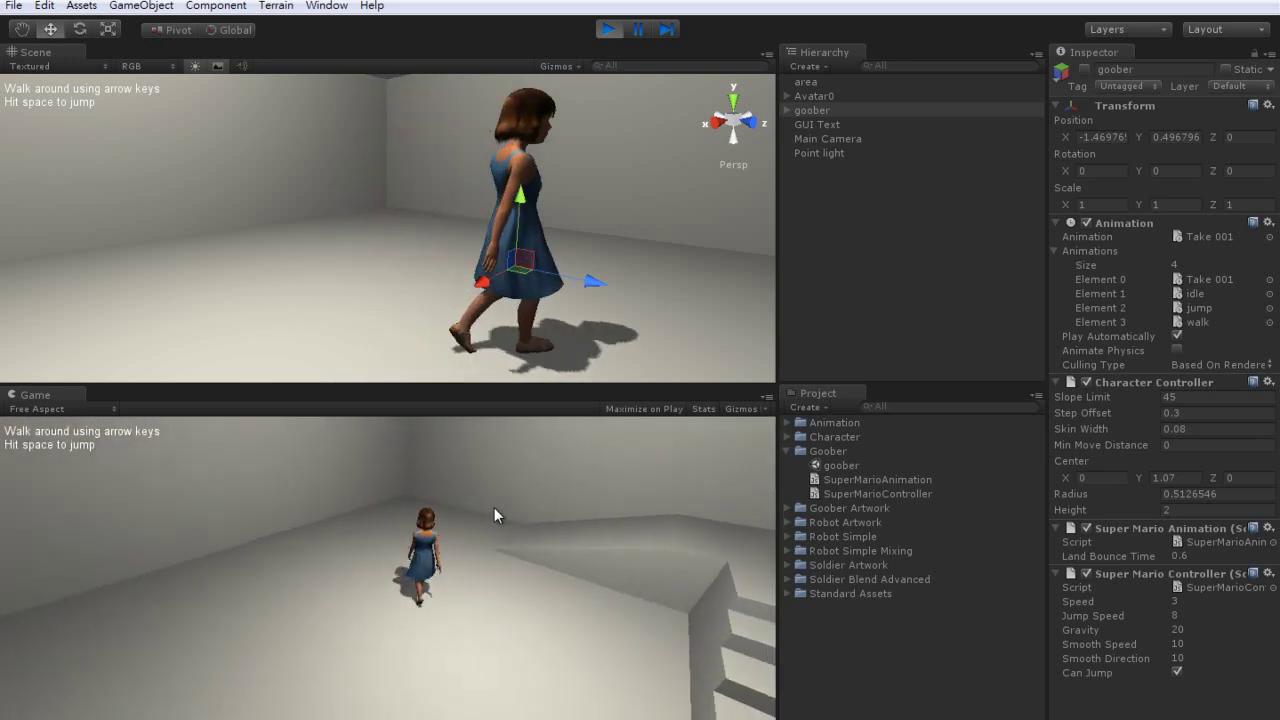
pyautogui.press('Up')
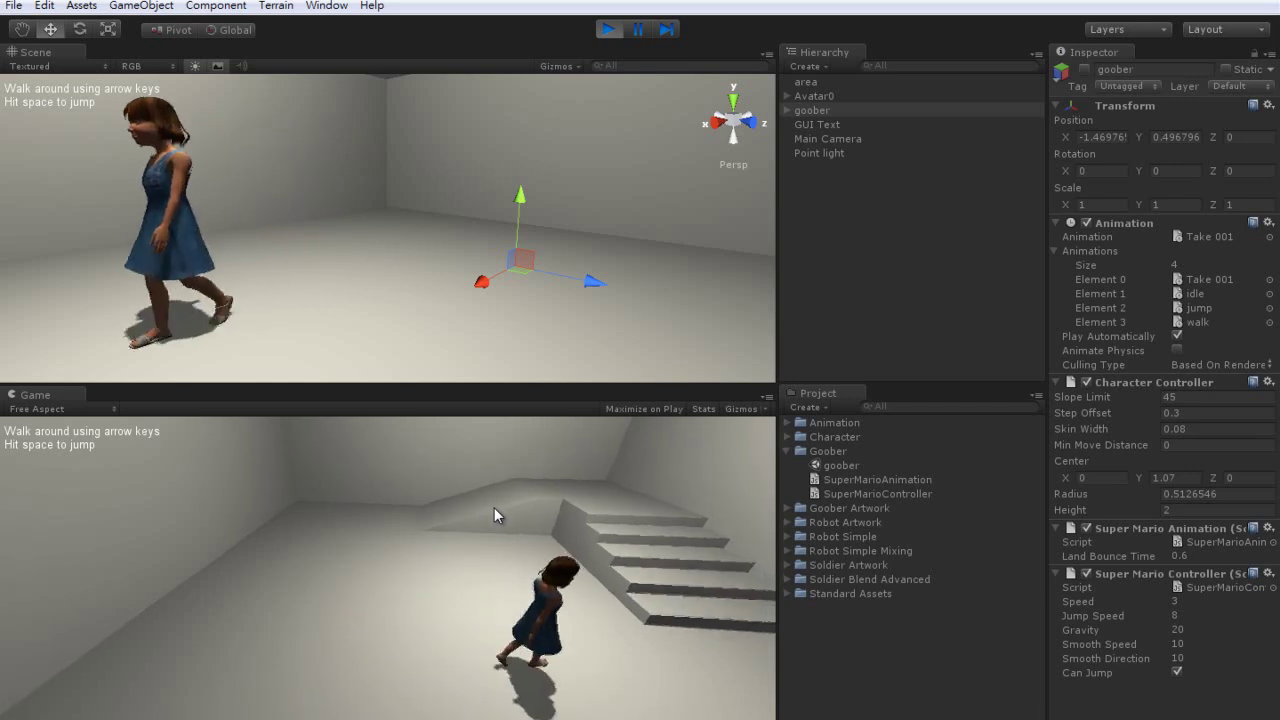
pyautogui.press('Up')
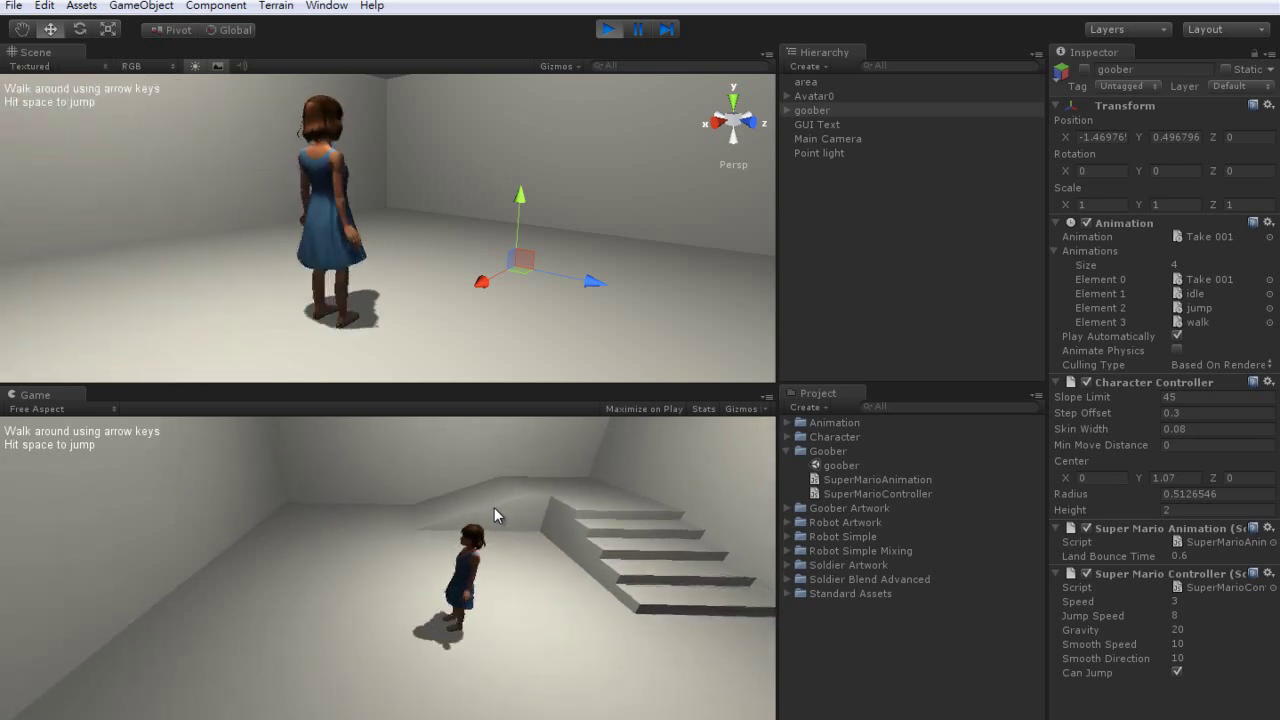
# Set the Speed of Avatar0's Super Mario Controller to 1 while the scene is playing
pyautogui.click(816, 96)
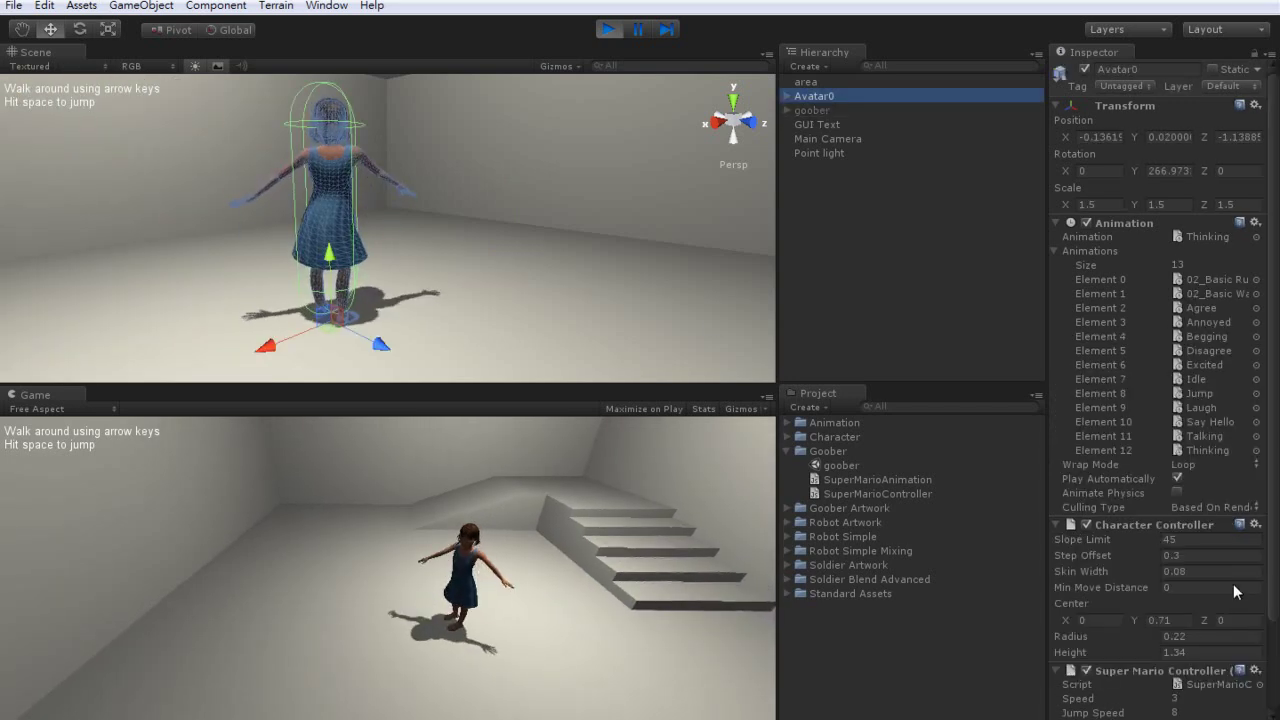
pyautogui.scroll(-3, 1200, 600)
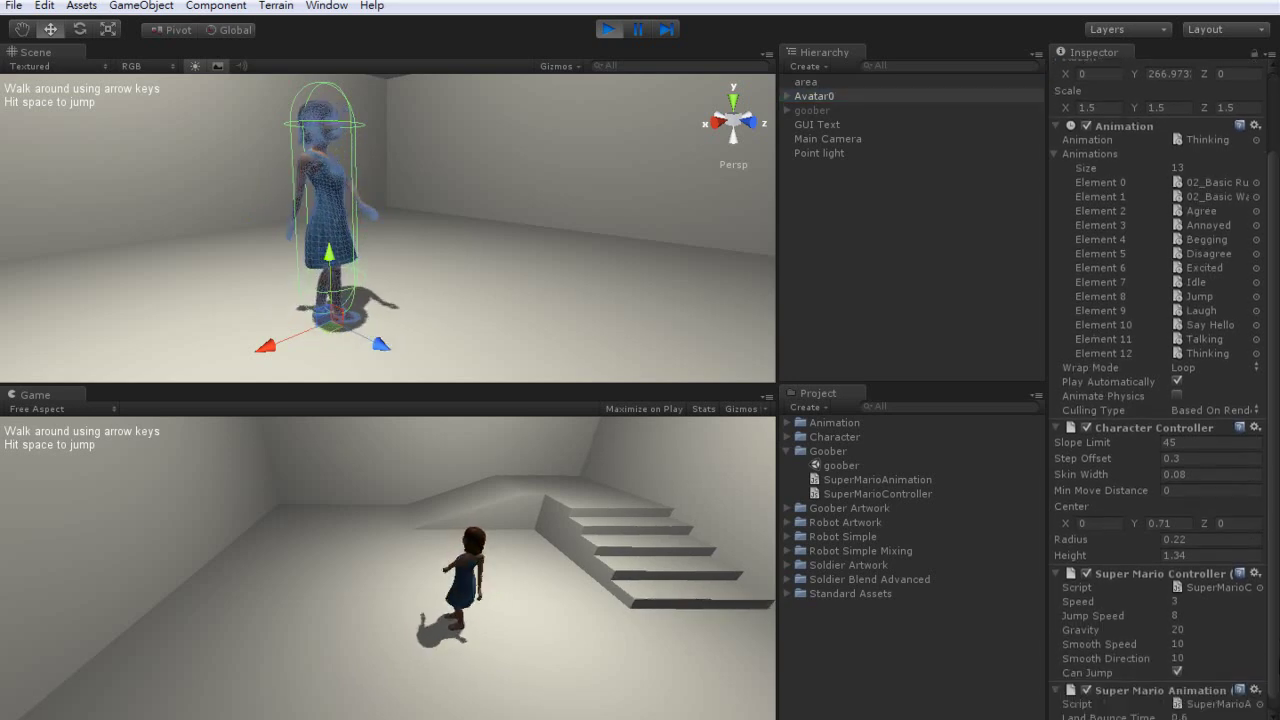
pyautogui.click(1194, 592)
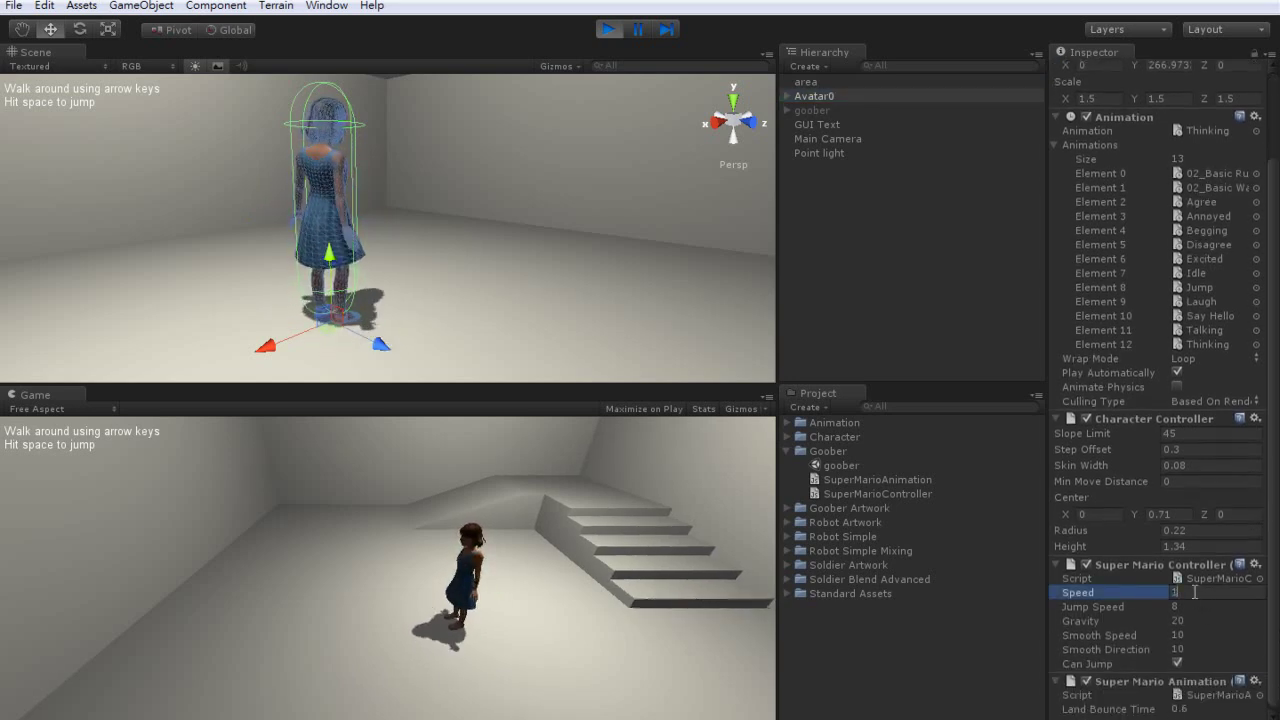
pyautogui.write('1')
# Walk Avatar0 in different directions and make it jump to check the slower movement
pyautogui.press('Up')
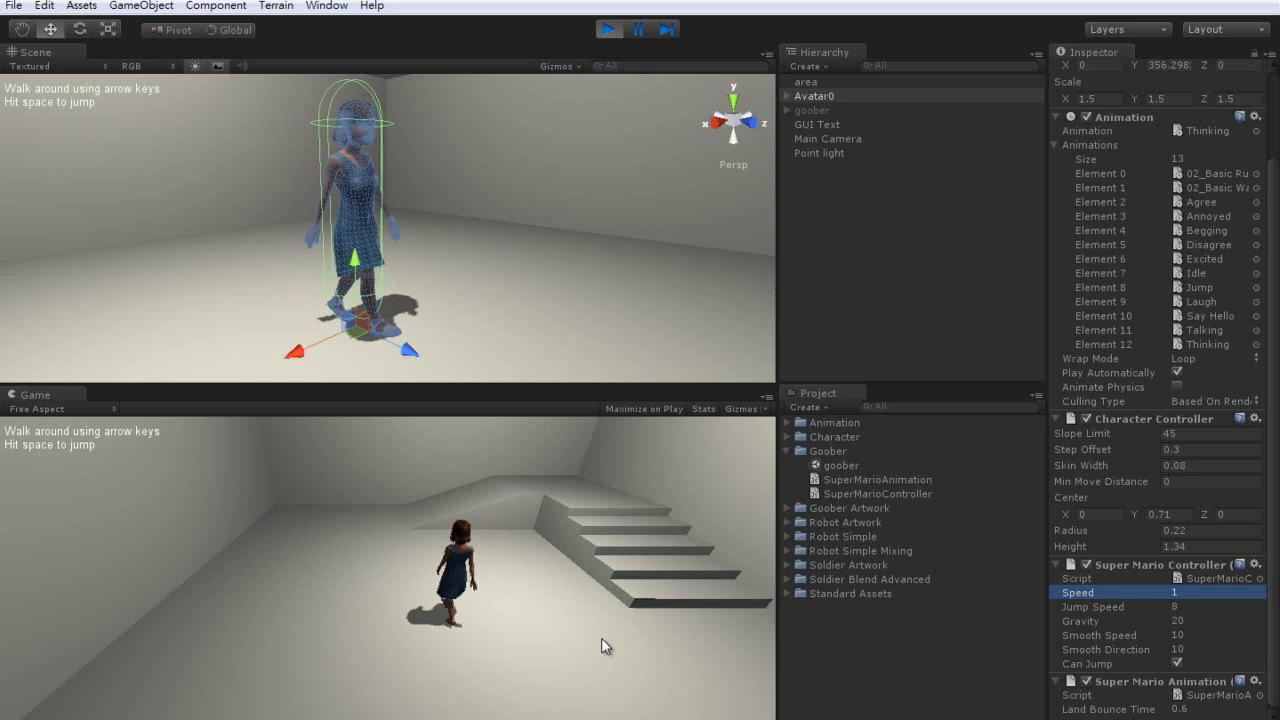
pyautogui.press('Down')
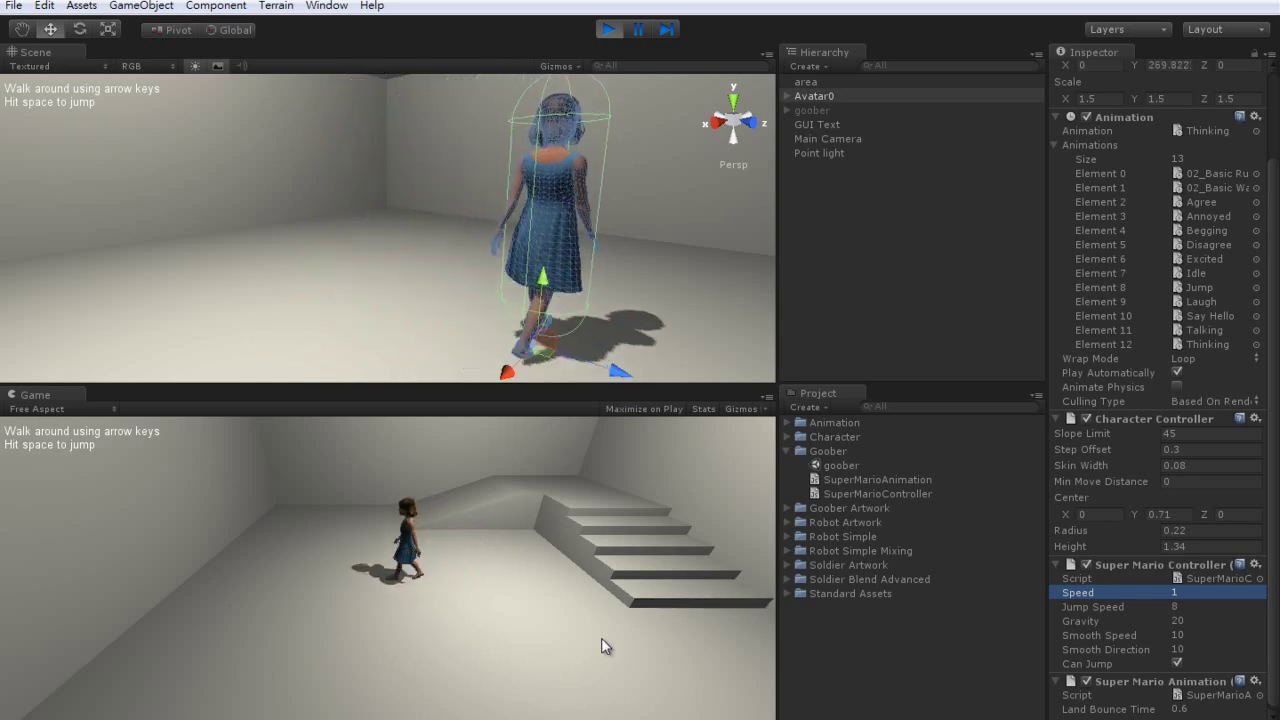
pyautogui.press('space')
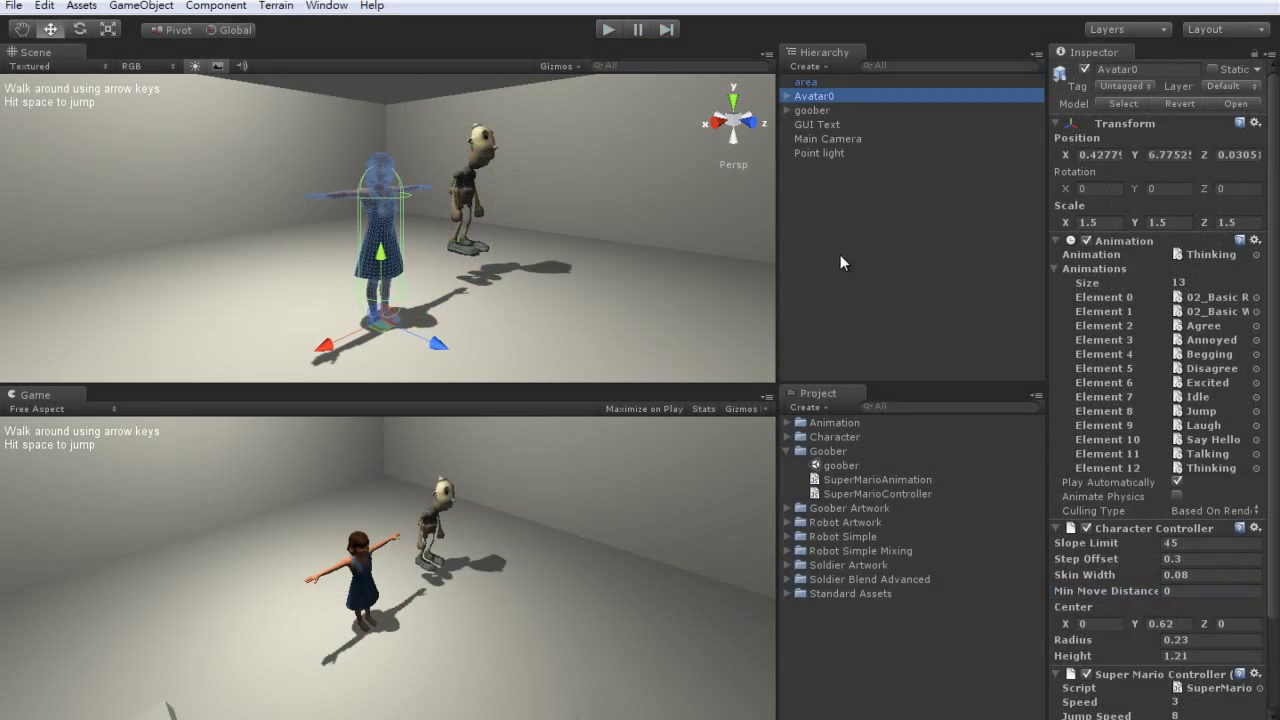
# Create a project folder named "Reallusion Script" and expand it to show its contents
pyautogui.rightClick(843, 620)
pyautogui.moveTo(920, 343)
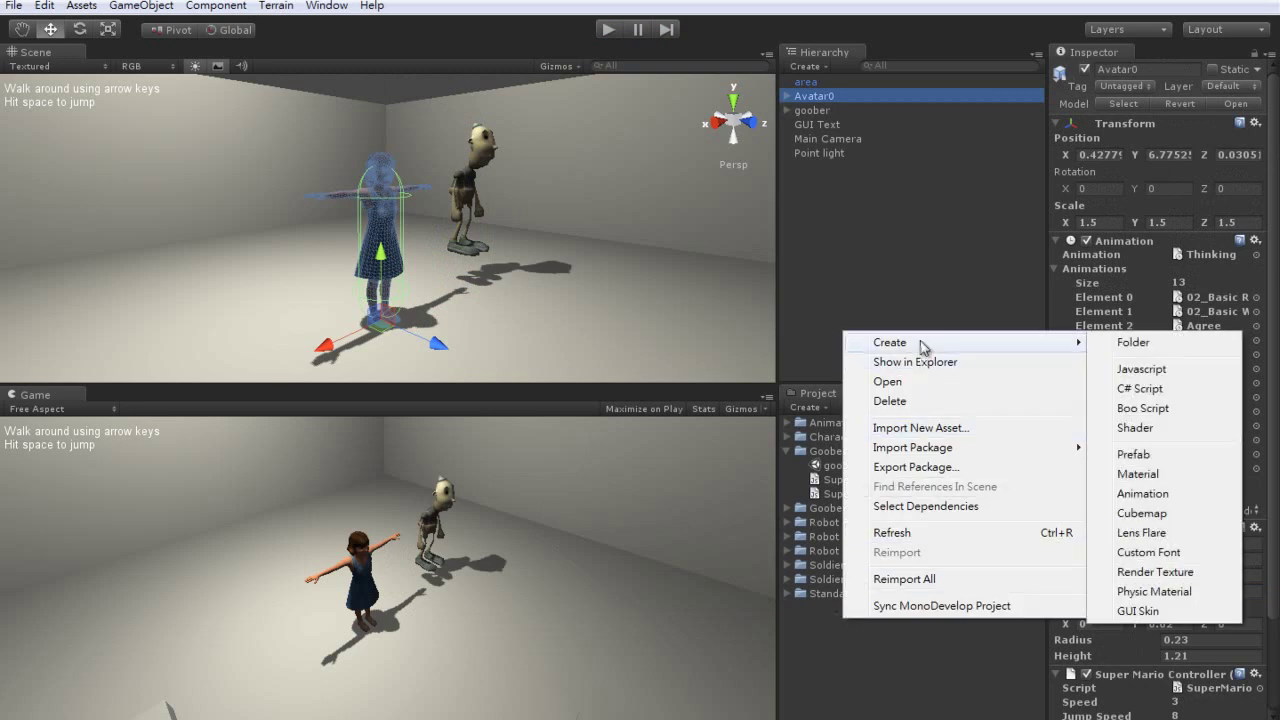
pyautogui.click(1107, 342)
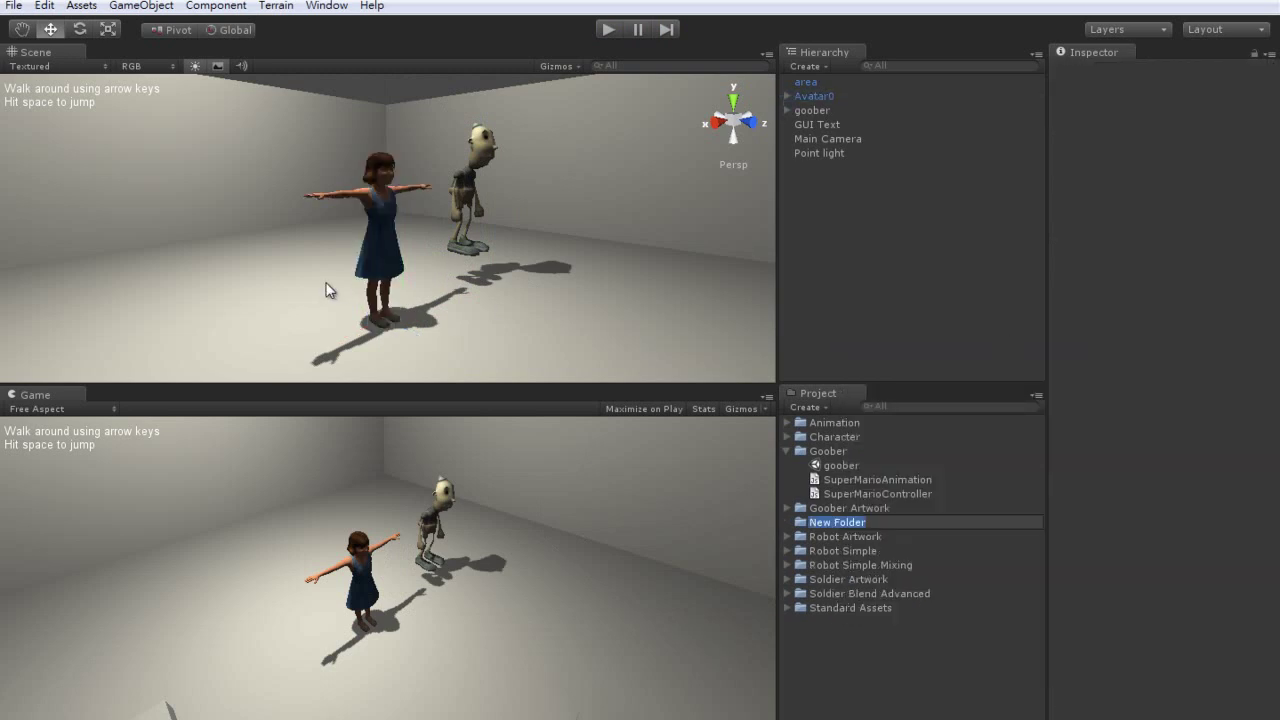
pyautogui.write('Reallusion Script')
pyautogui.press('Return')
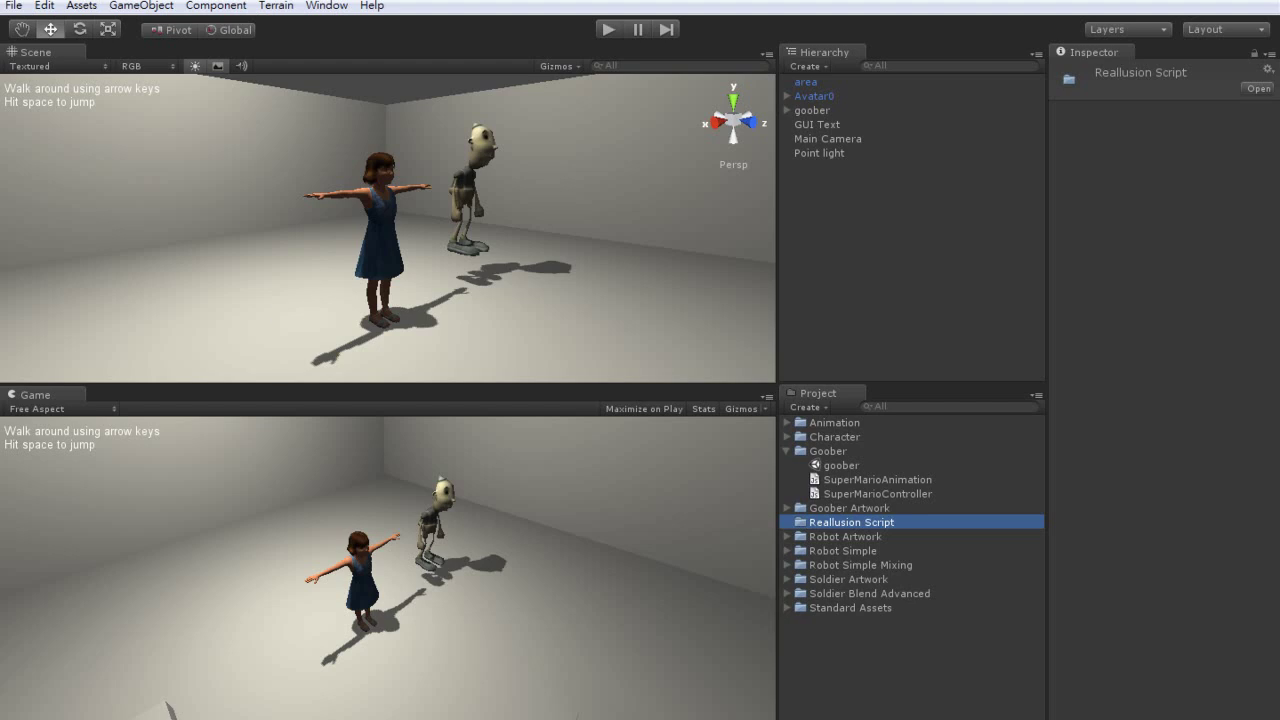
pyautogui.click(887, 522)
pyautogui.click(787, 522)
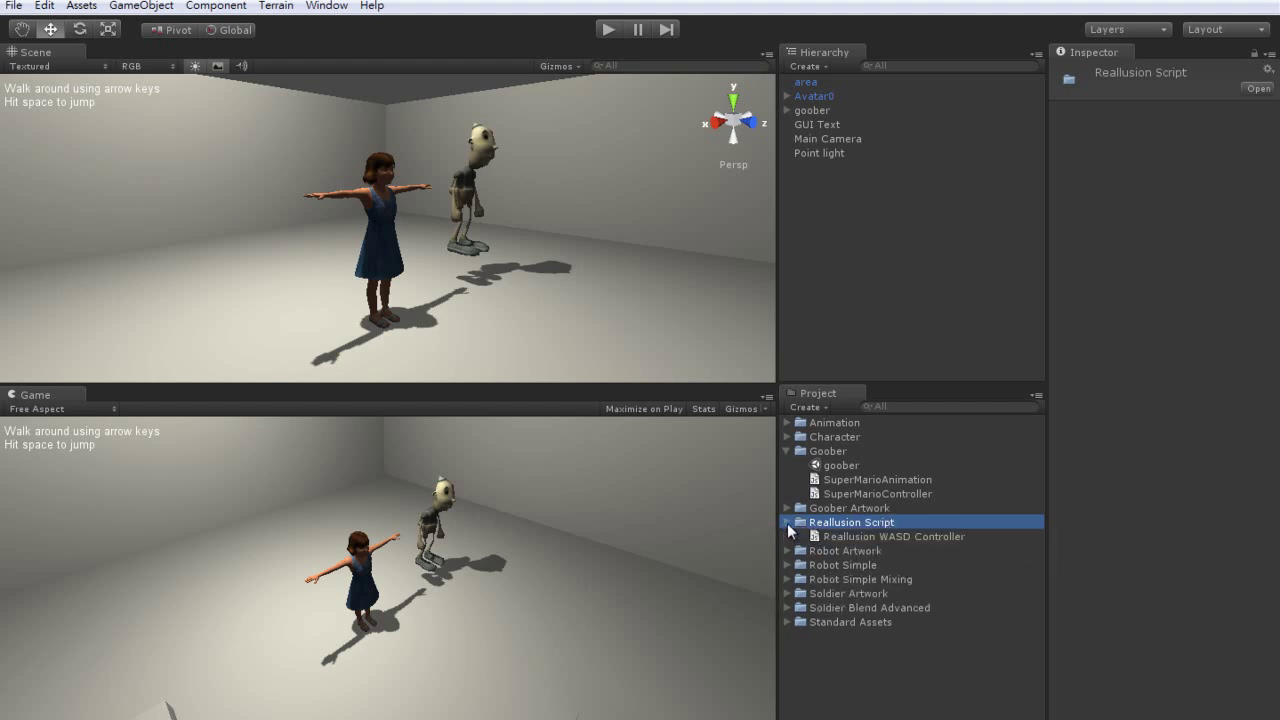
# Remove the Super Mario Animation and Super Mario Controller components from Avatar0
pyautogui.click(836, 537)
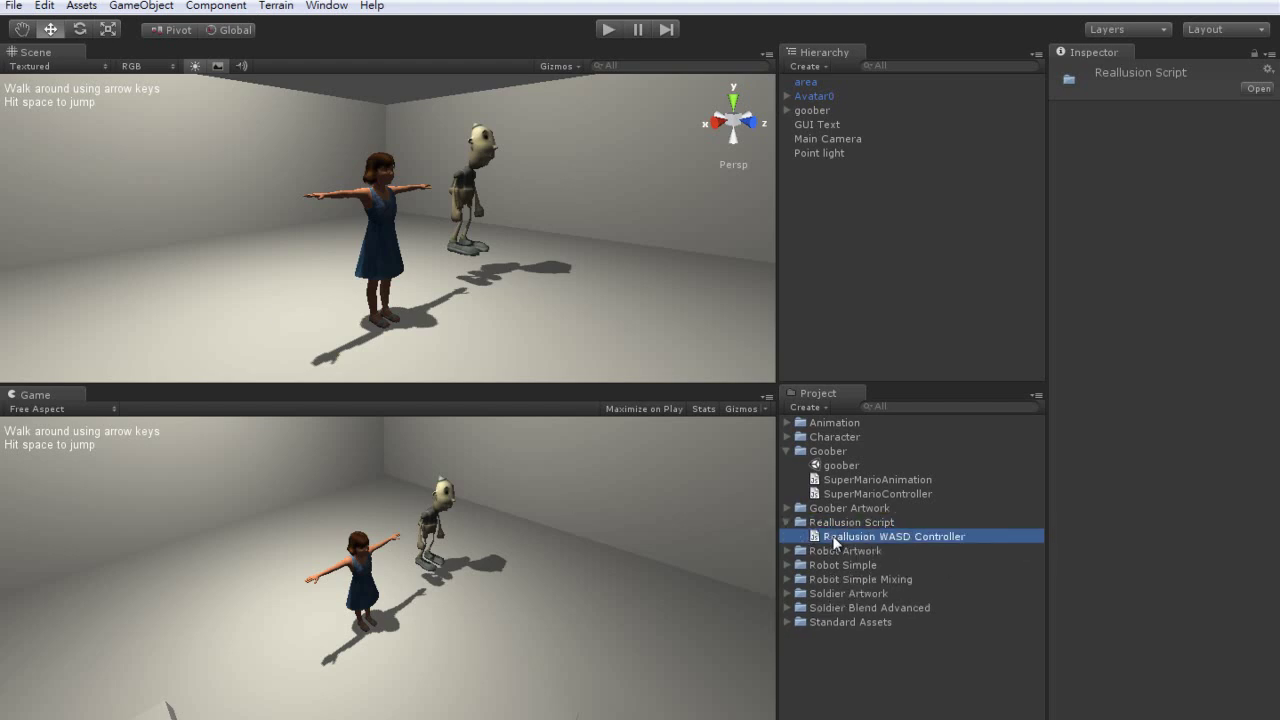
pyautogui.click(806, 97)
pyautogui.click(1057, 241)
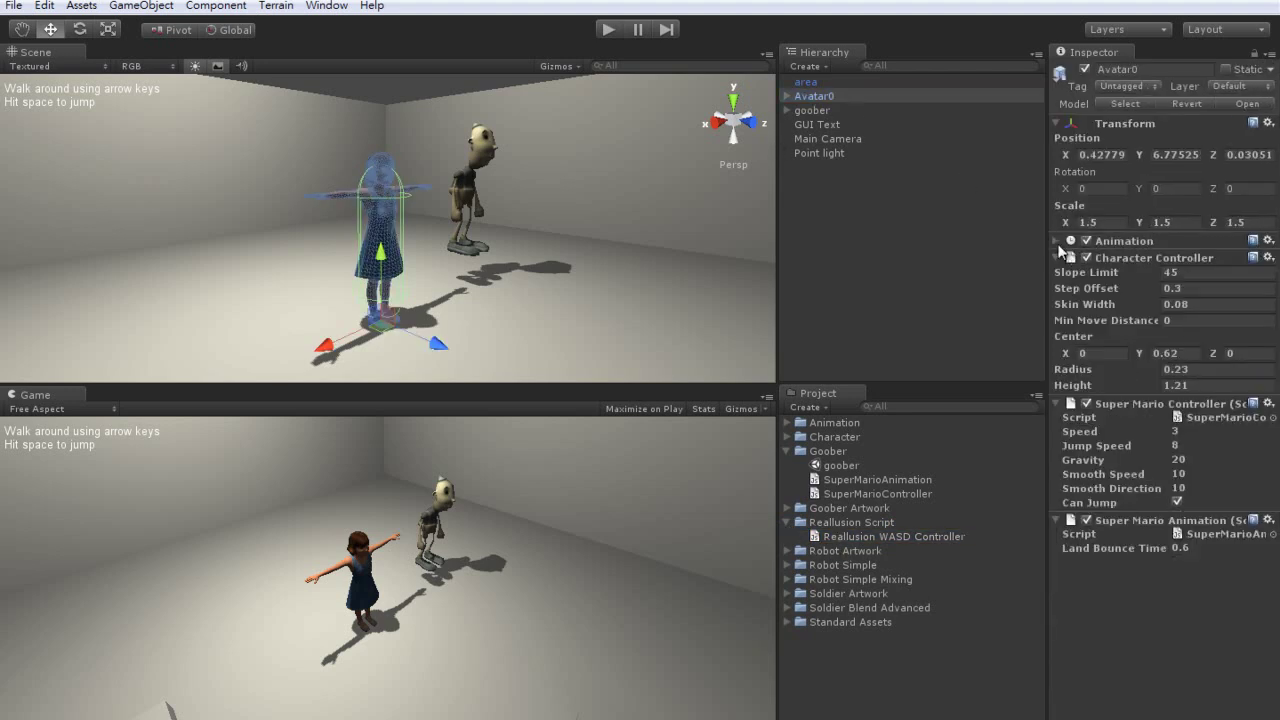
pyautogui.click(1057, 257)
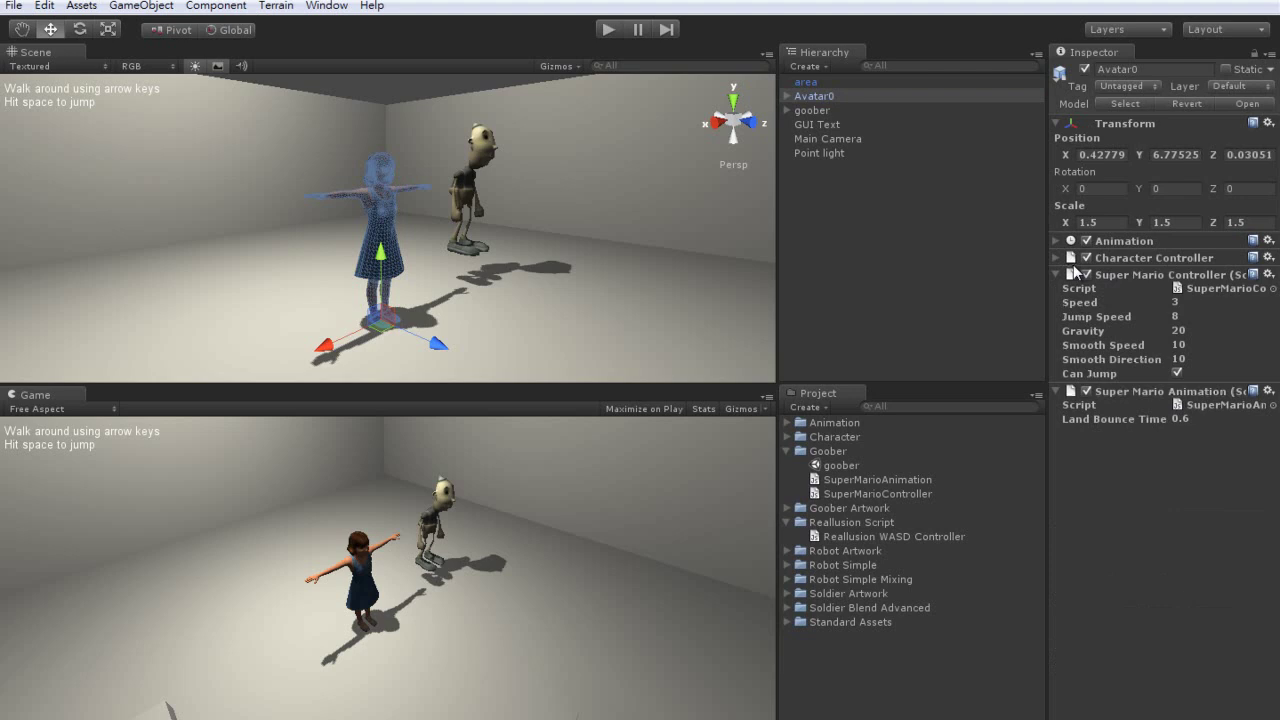
pyautogui.rightClick(1146, 393)
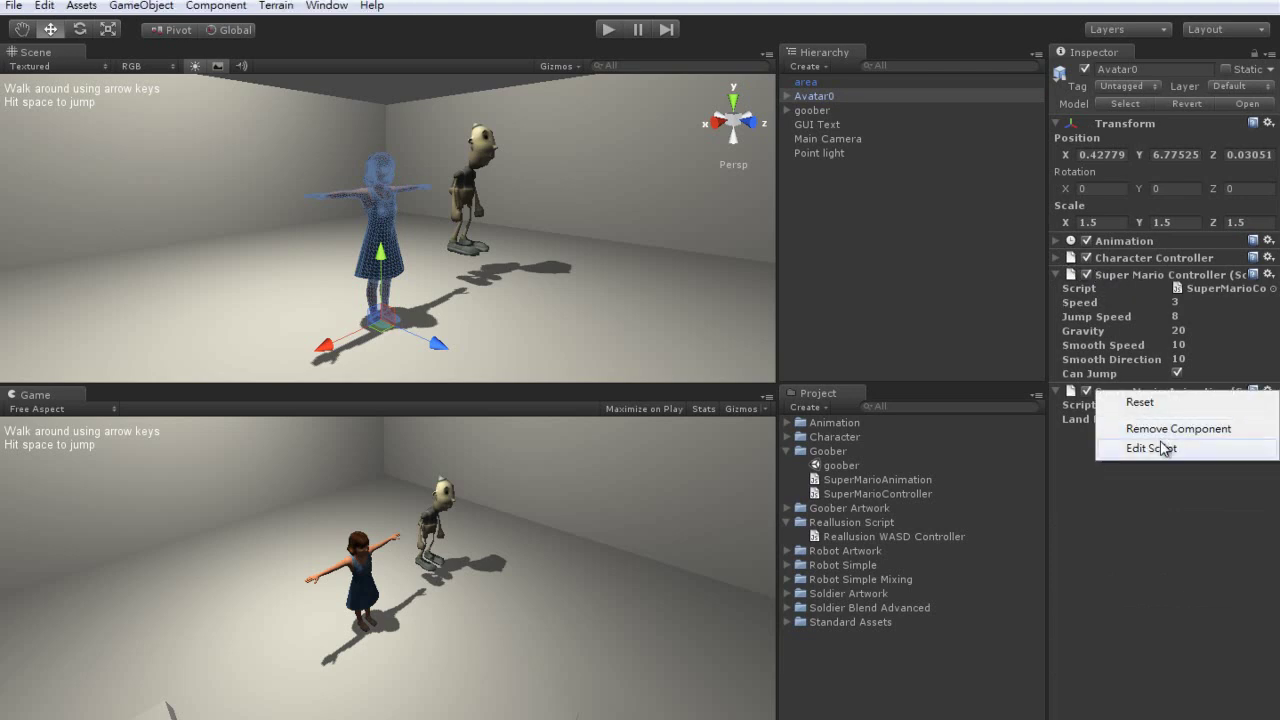
pyautogui.click(1160, 430)
pyautogui.rightClick(1160, 278)
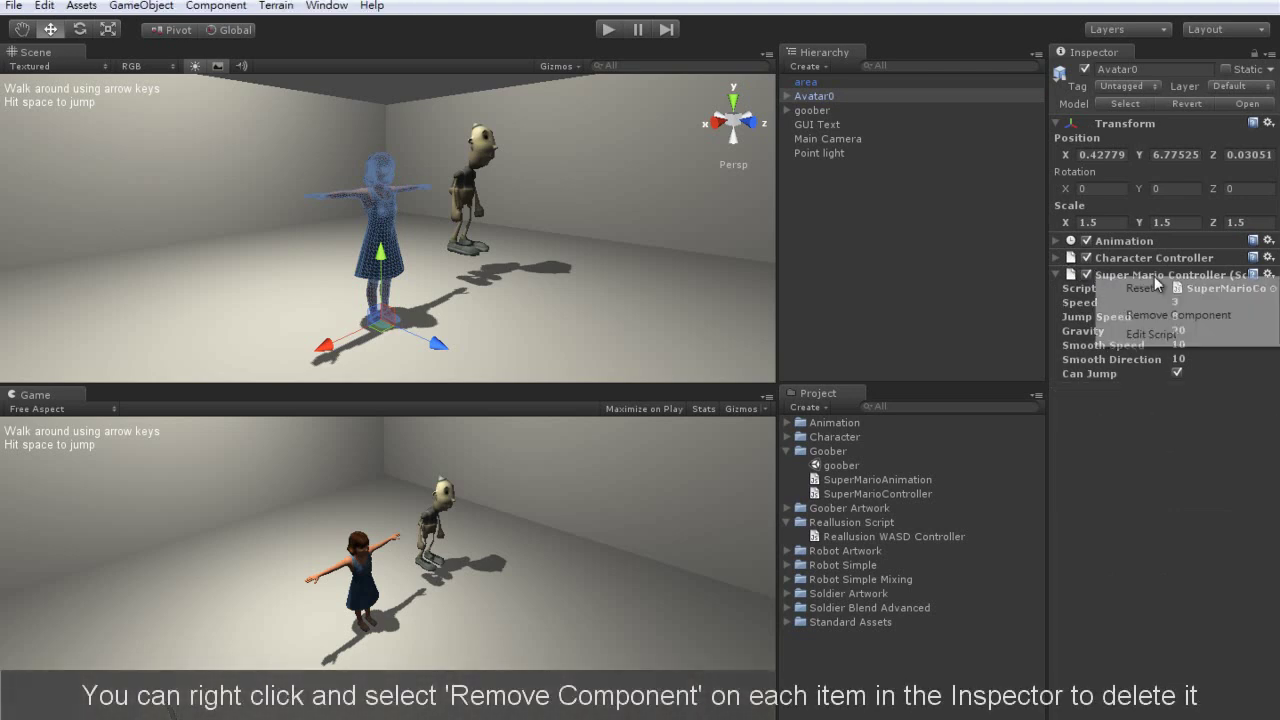
pyautogui.click(1165, 315)
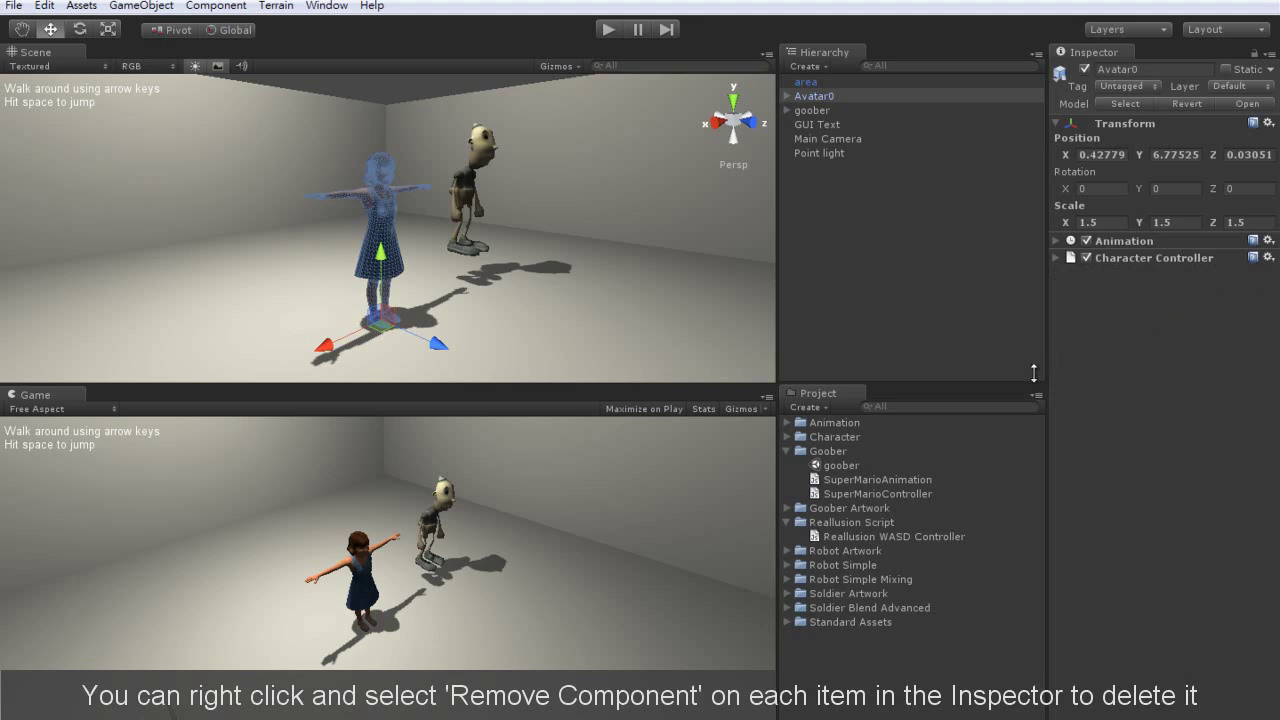
# Attach the Reallusion WASD Controller script to Avatar0 and assign Idle, 02_Basic Walk, 02_Basic Run and Jump to its matching animation slots
pyautogui.click(788, 452)
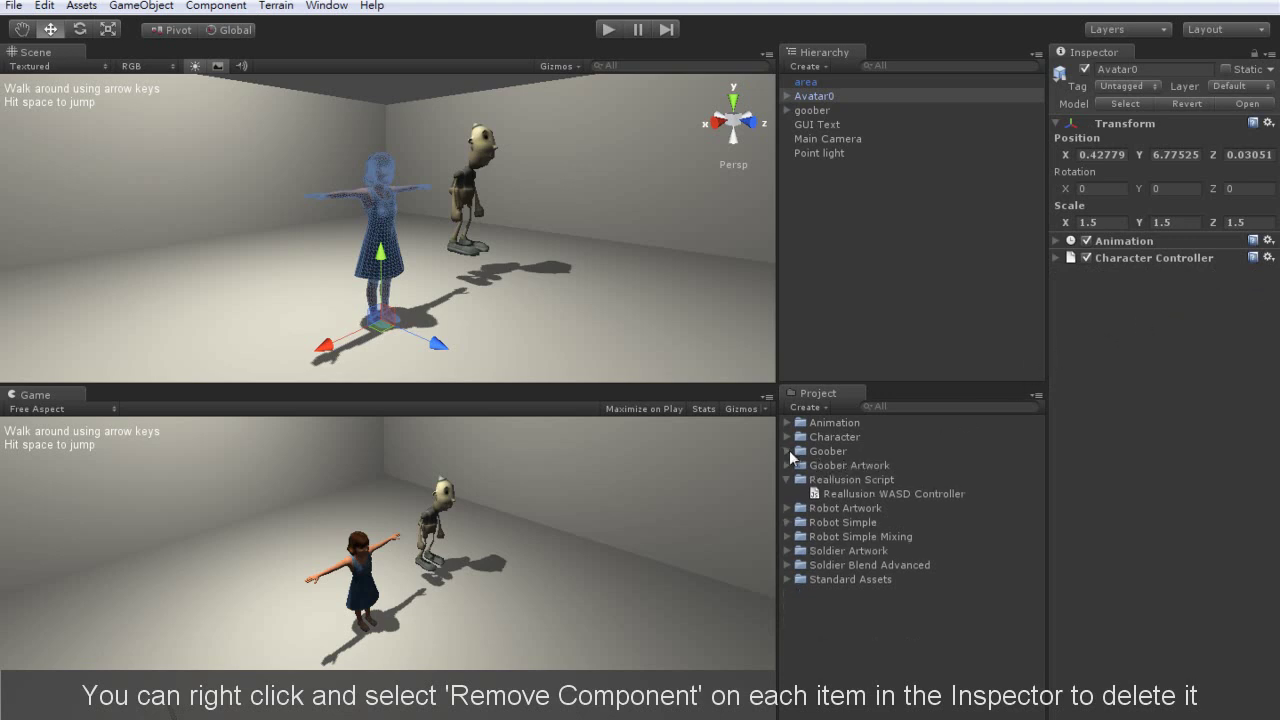
pyautogui.moveTo(830, 493); pyautogui.dragTo(1118, 436)
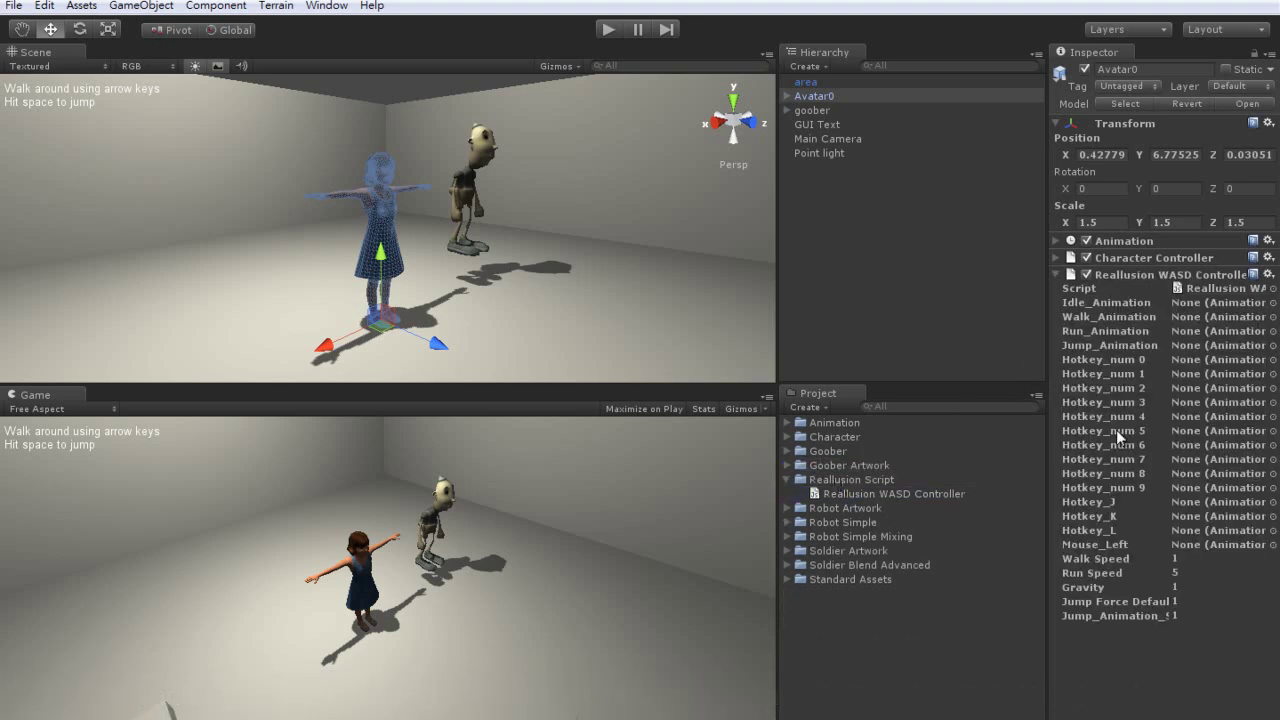
pyautogui.click(787, 423)
pyautogui.moveTo(853, 440); pyautogui.dragTo(1193, 333)
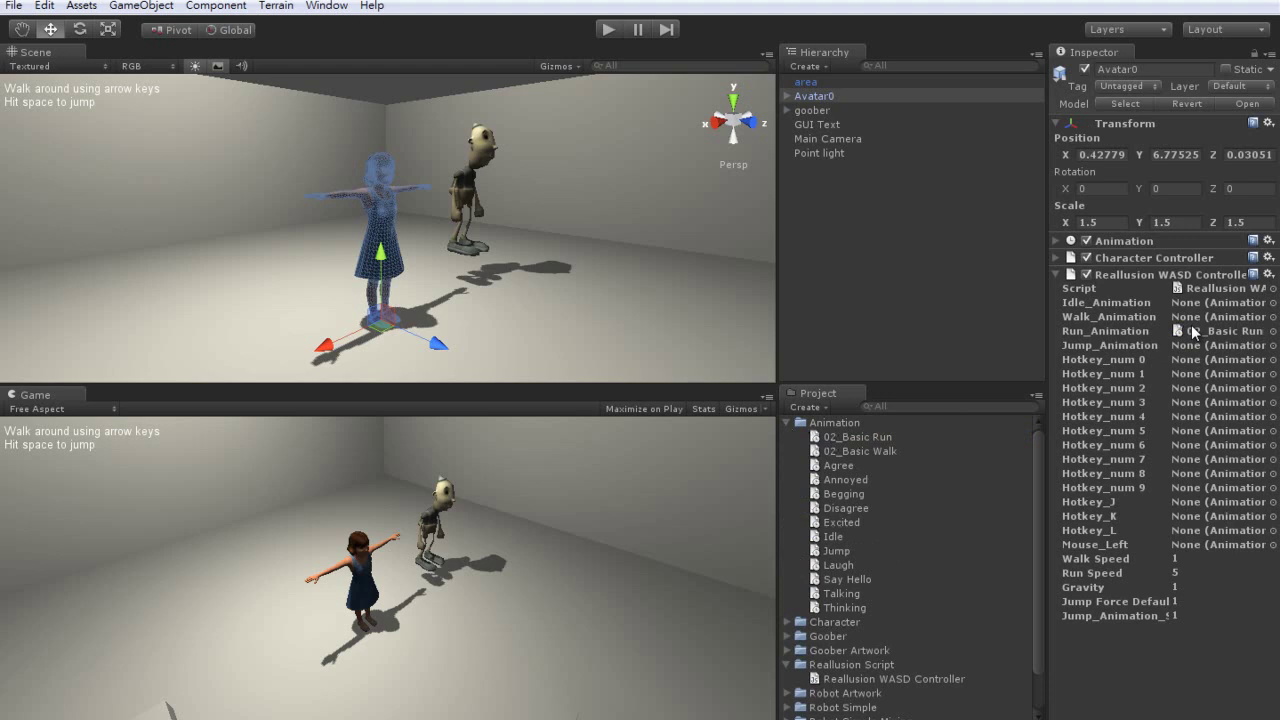
pyautogui.moveTo(872, 455); pyautogui.dragTo(1192, 320)
pyautogui.moveTo(848, 537); pyautogui.dragTo(1197, 306)
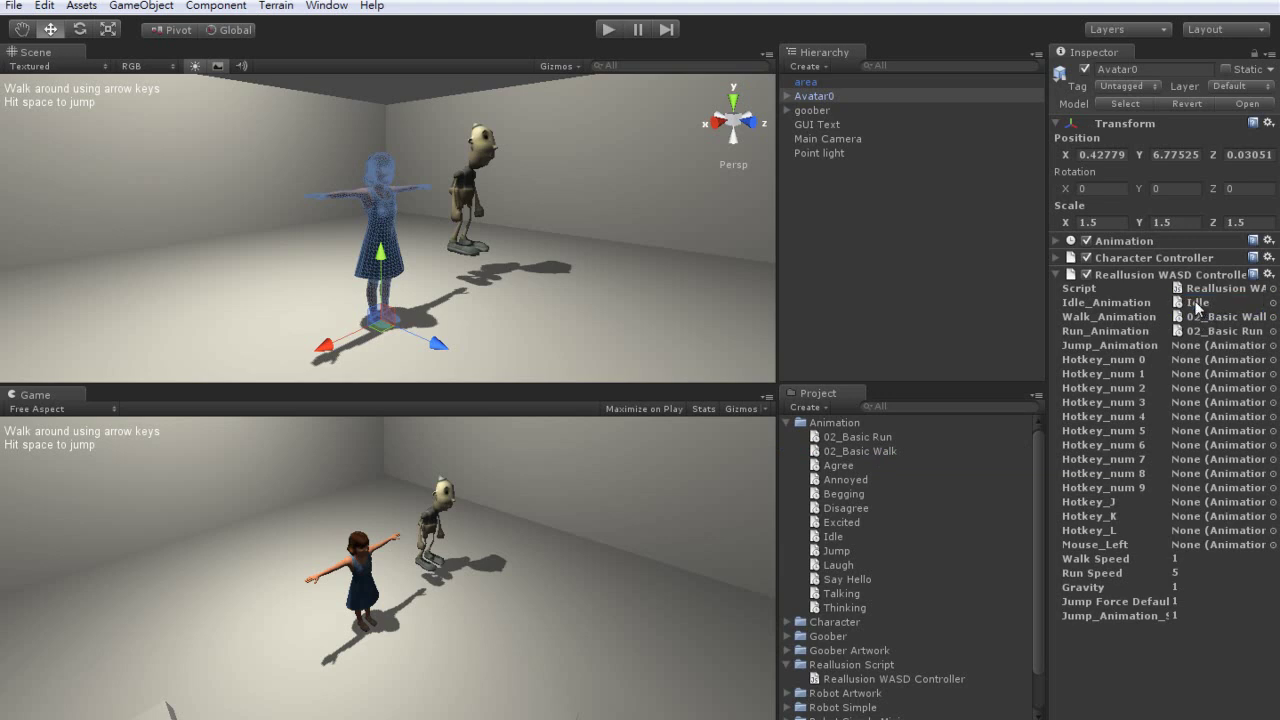
pyautogui.moveTo(833, 556); pyautogui.dragTo(1200, 350)
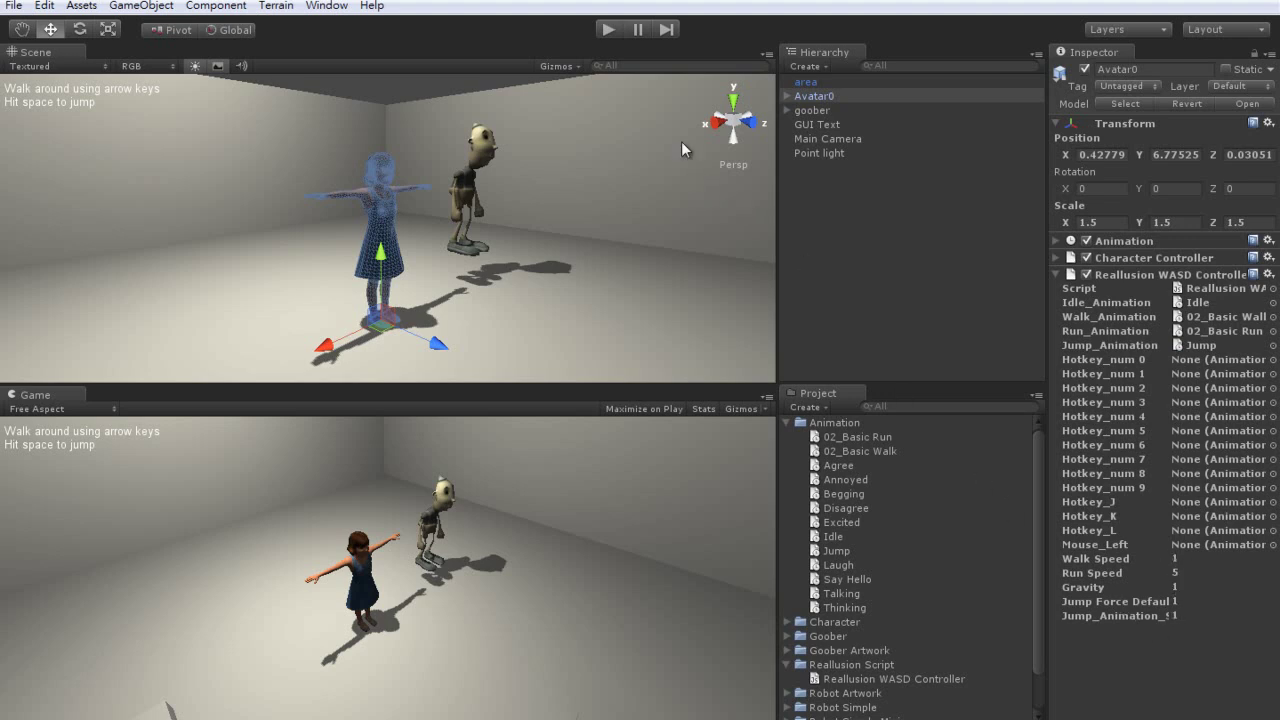
# Play the scene and move Avatar0 backward and forward to test its walk and run animations
pyautogui.click(606, 30)
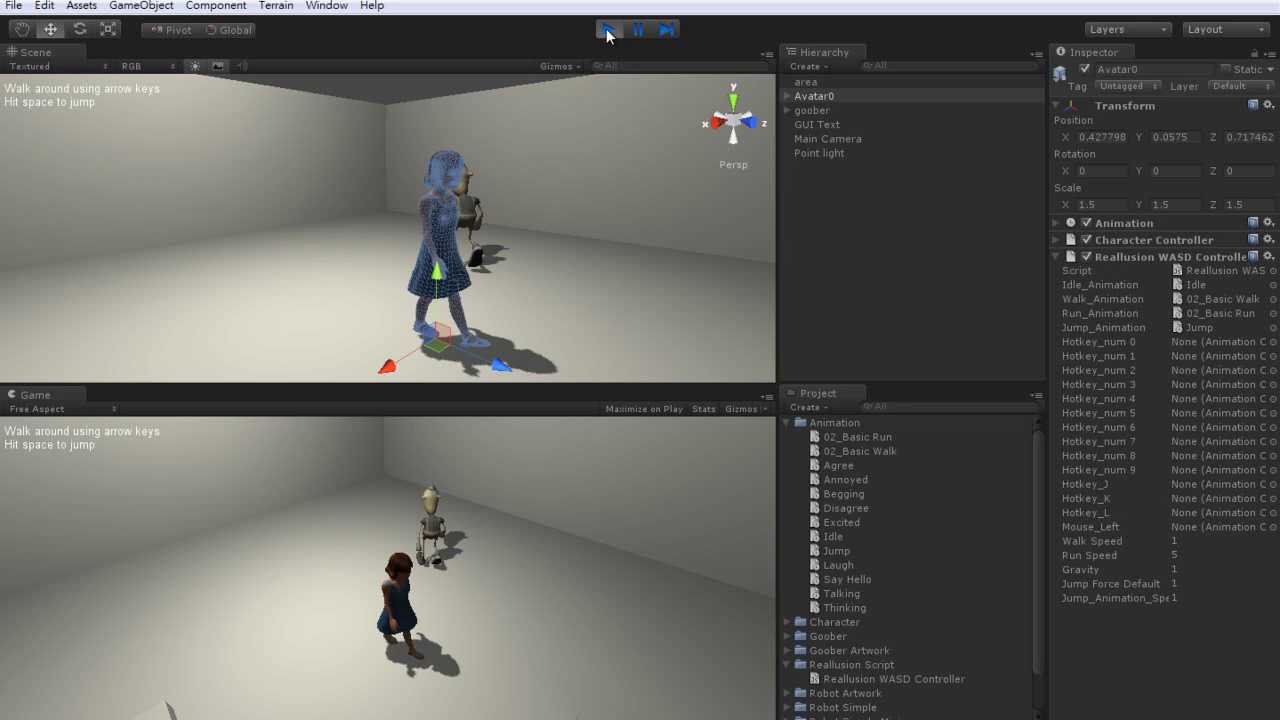
pyautogui.press('Down')
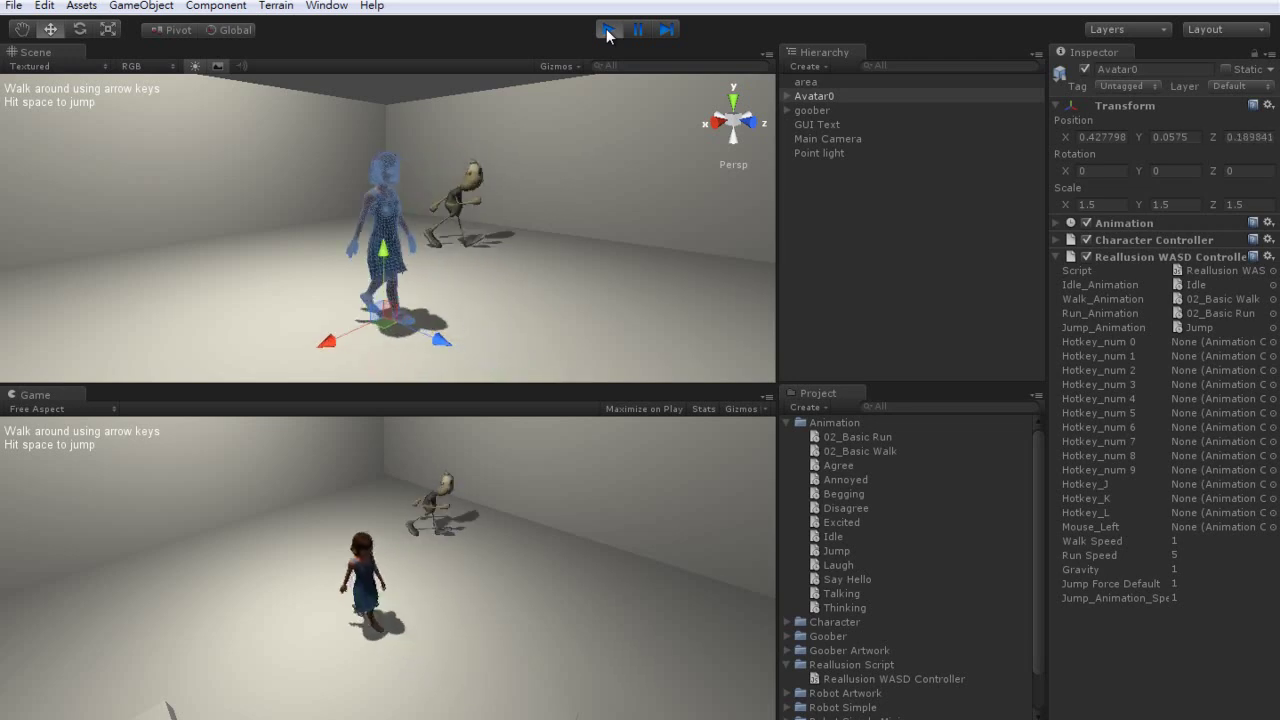
pyautogui.press('Down')
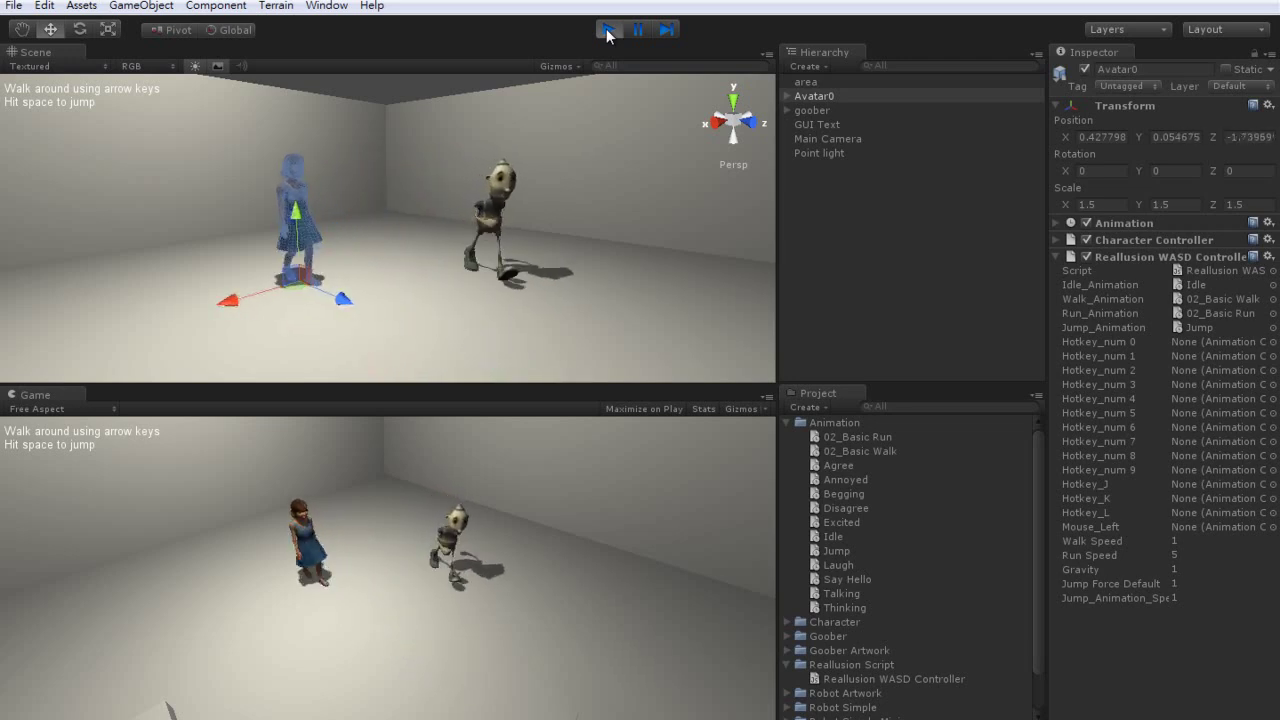
pyautogui.press('Up')
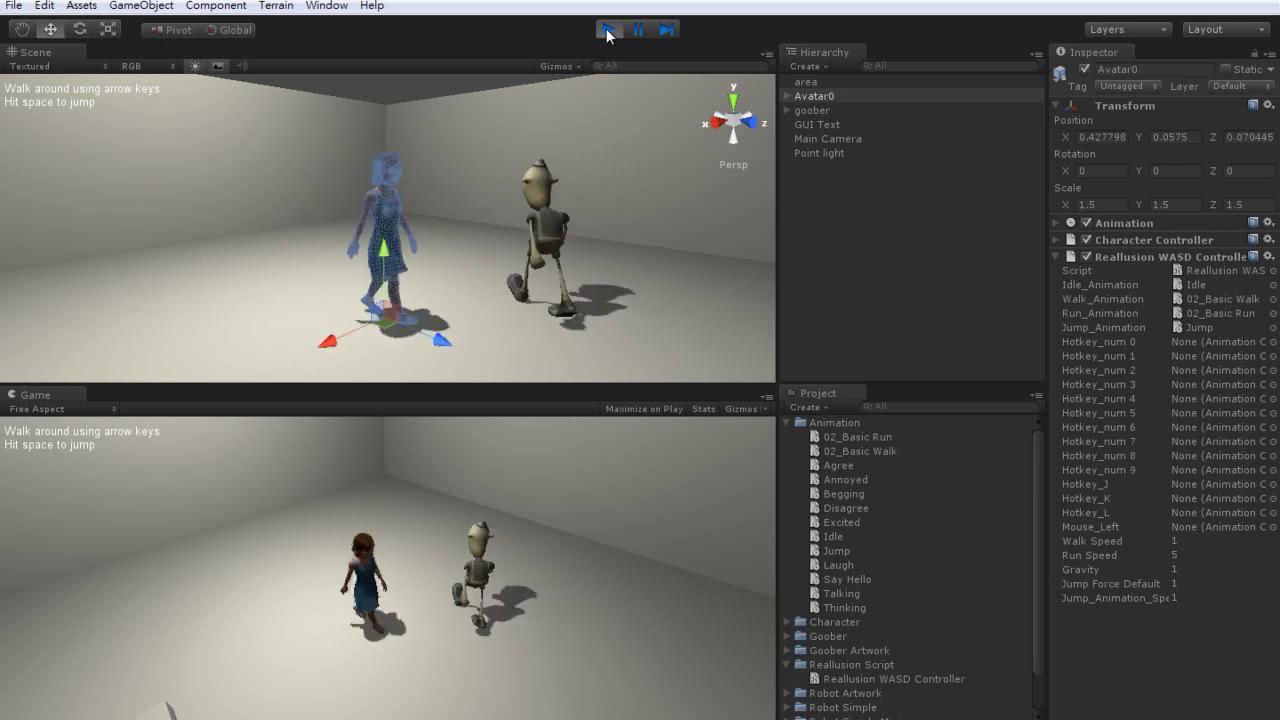
pyautogui.press('Down')
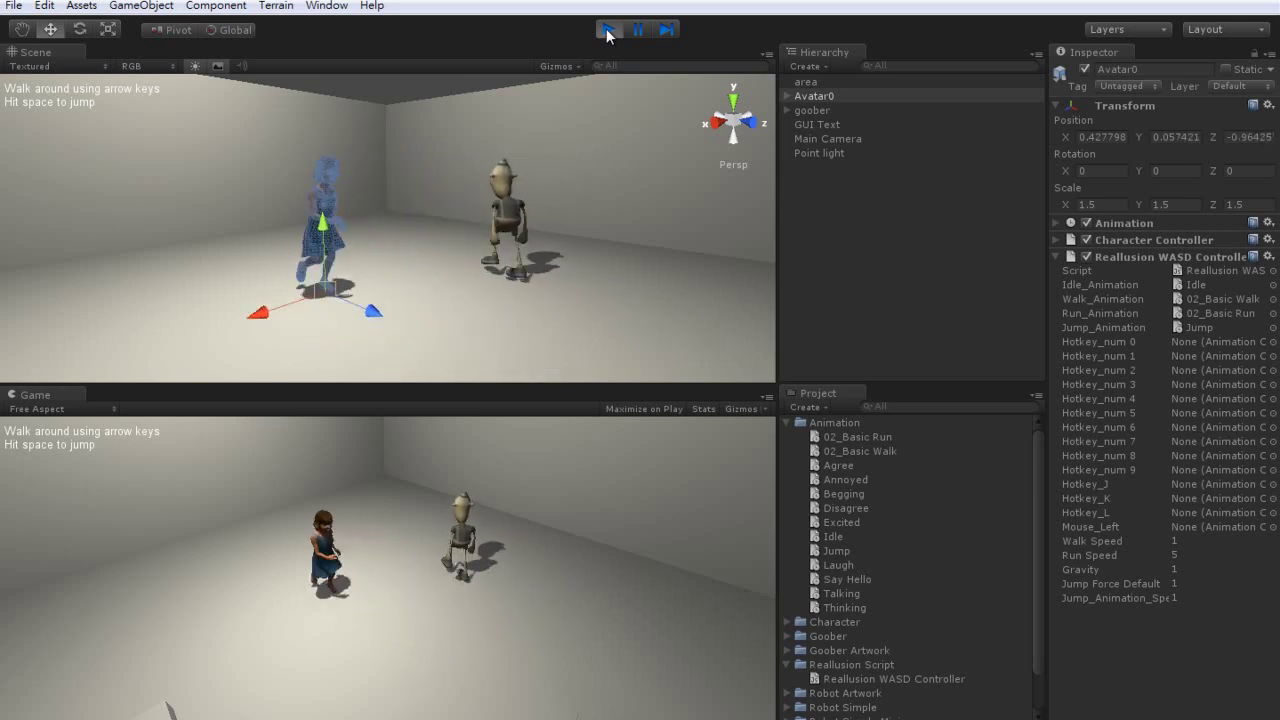
pyautogui.press('Up')
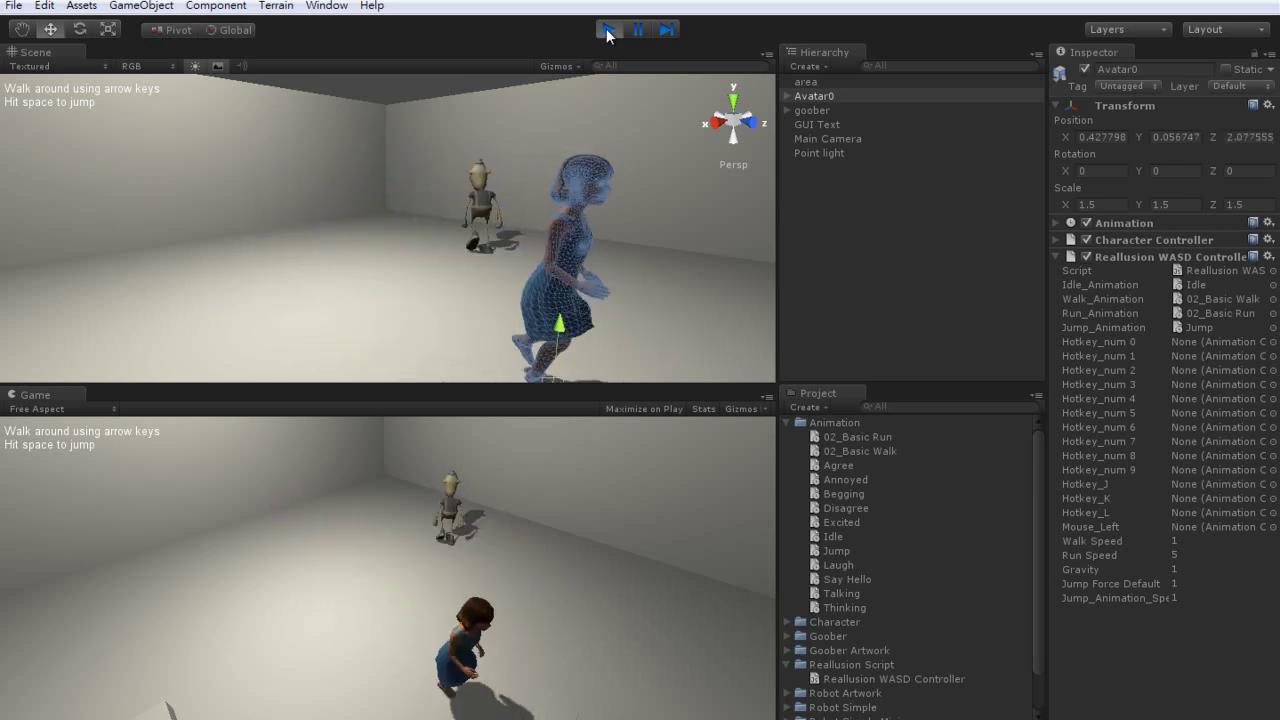
pyautogui.press('Down')
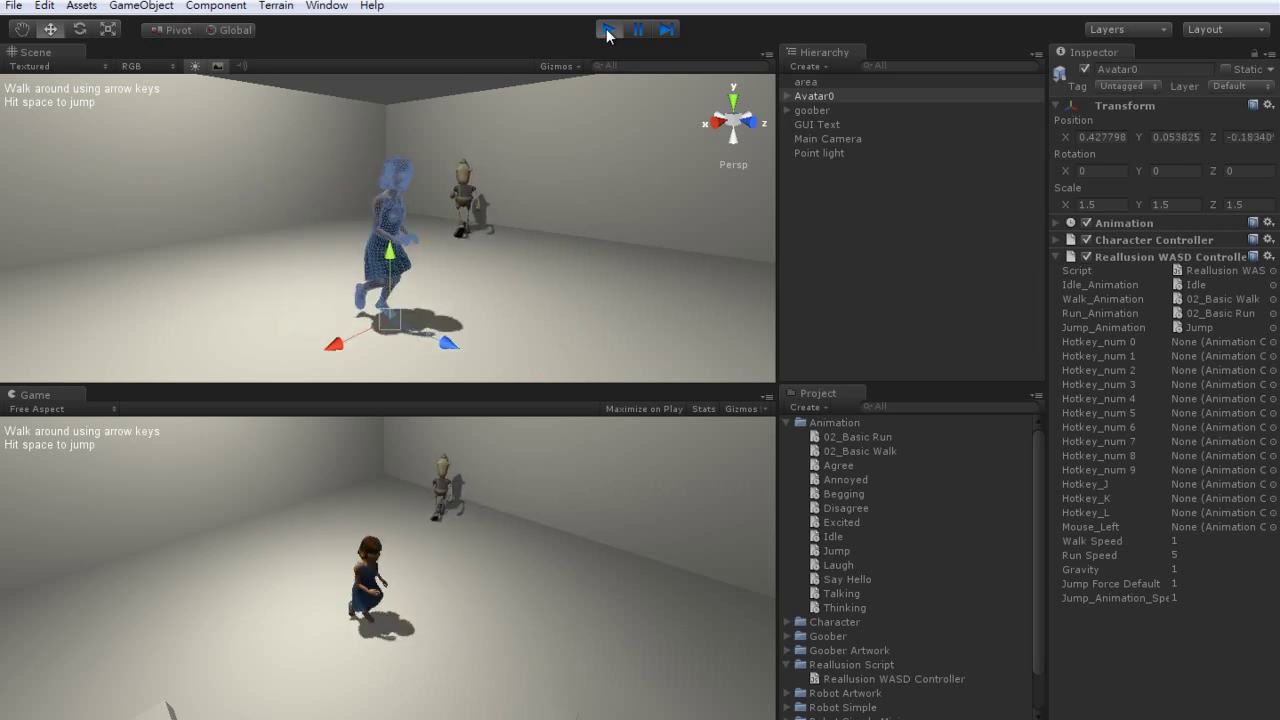
pyautogui.press('Down')
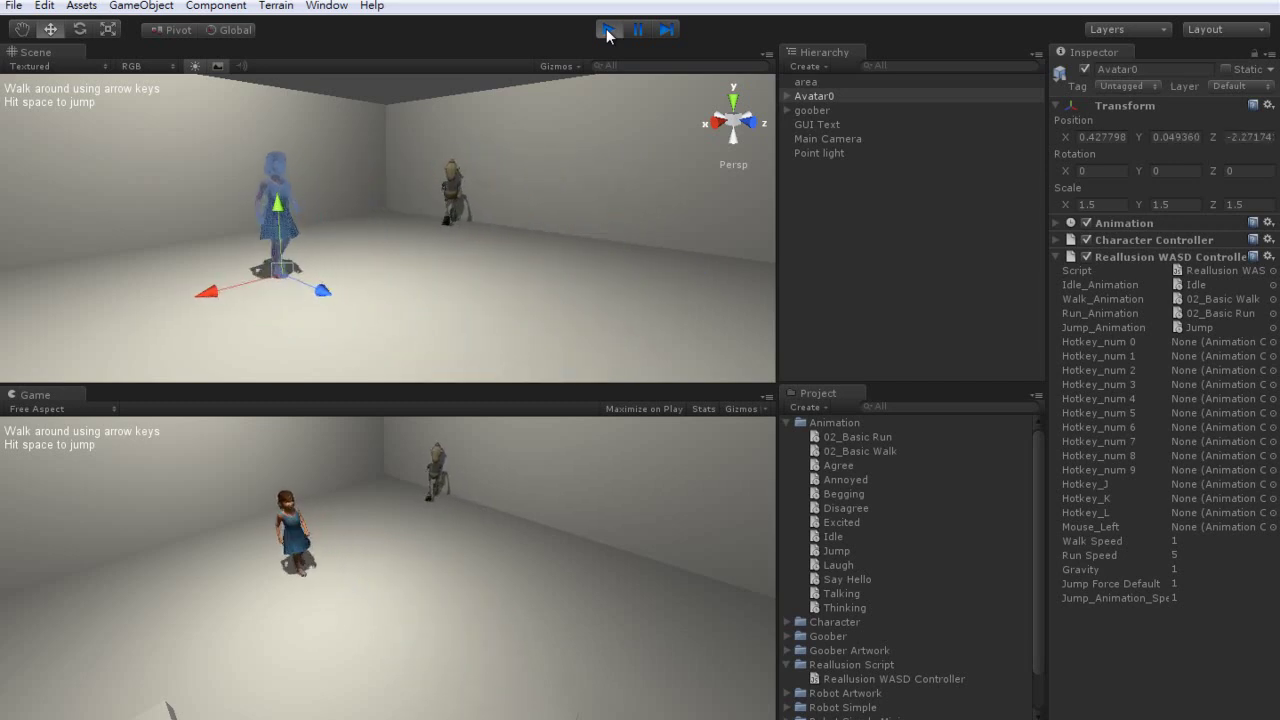
pyautogui.press('Up')
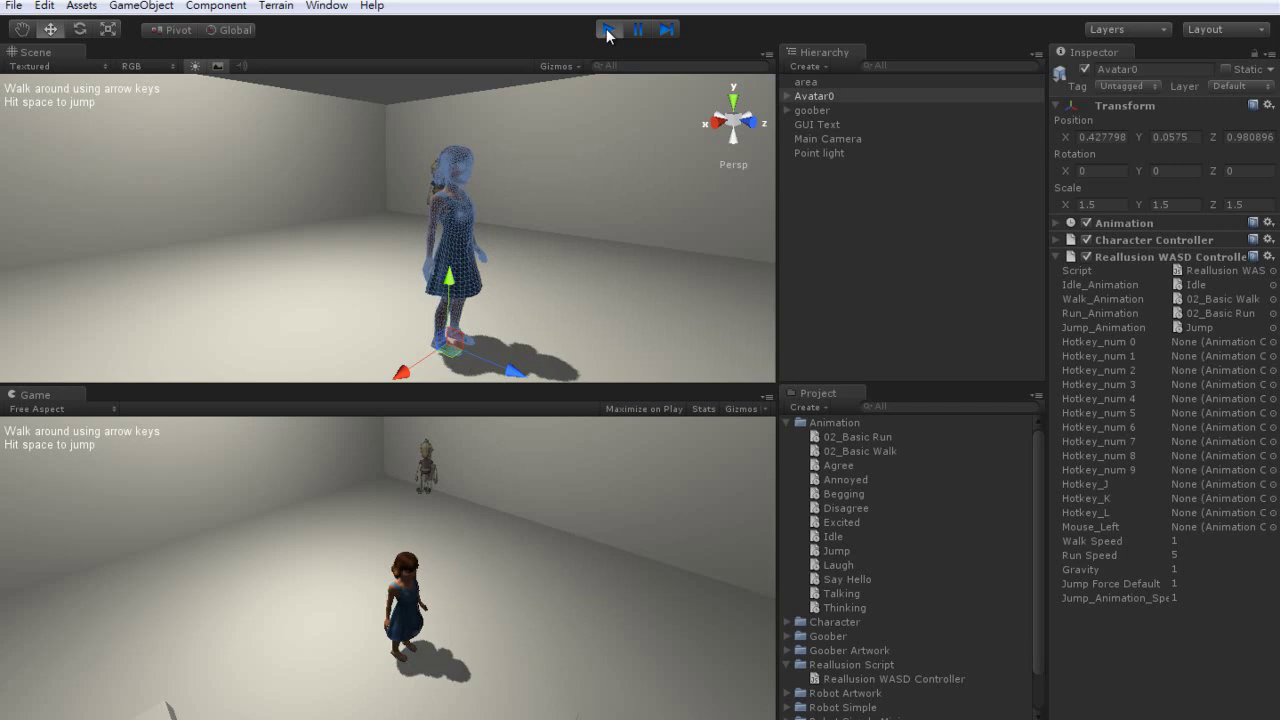
# Turn Avatar0 in both directions and make it jump, ending the playback test
pyautogui.press('Left')
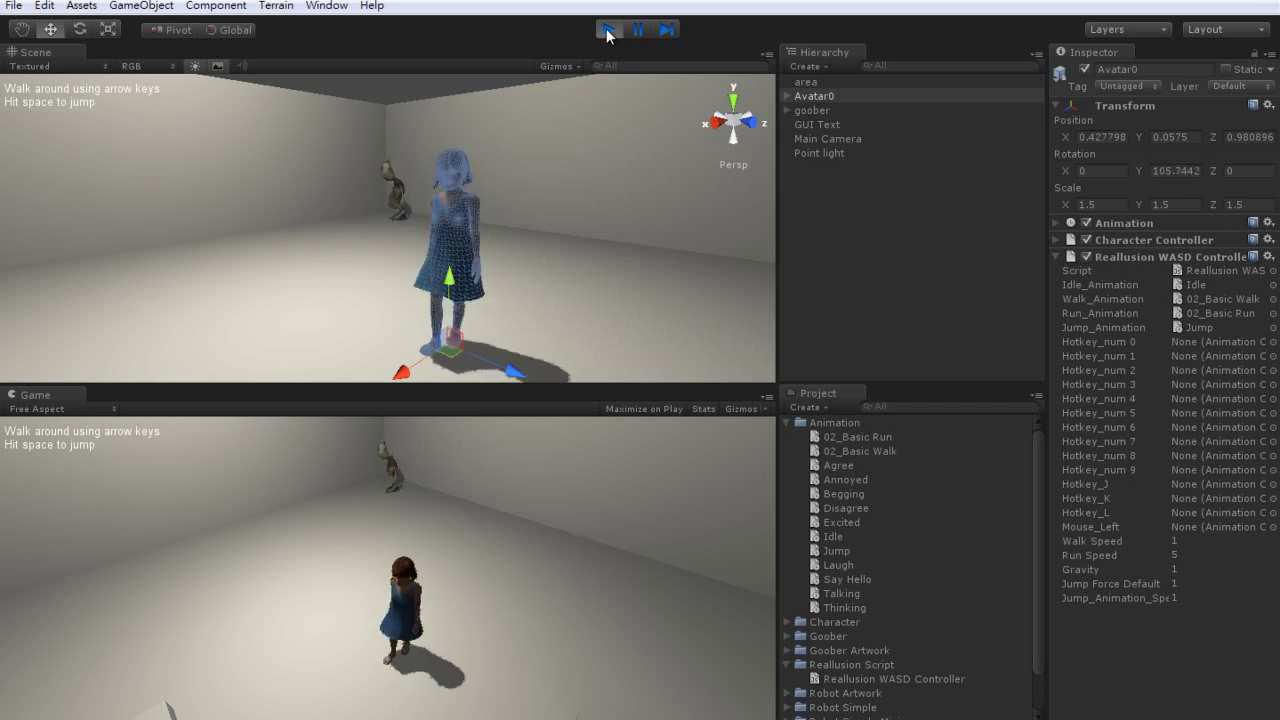
pyautogui.press('Left')
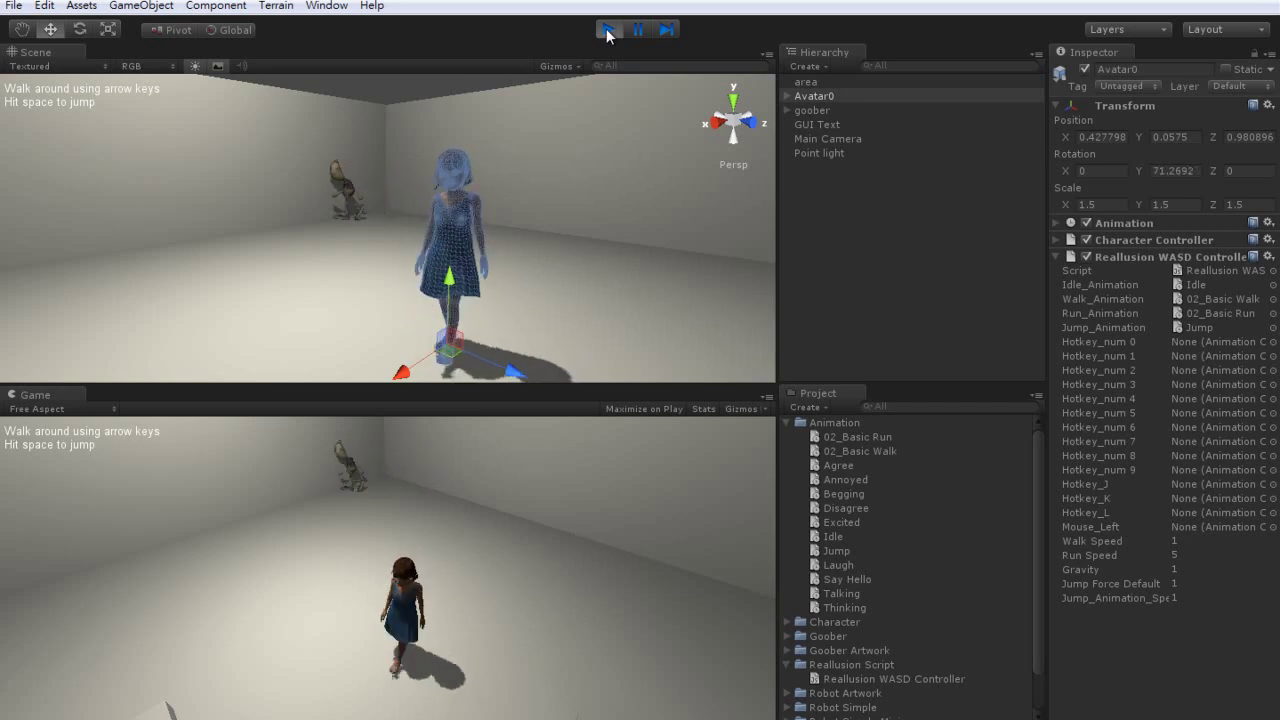
pyautogui.press('Right')
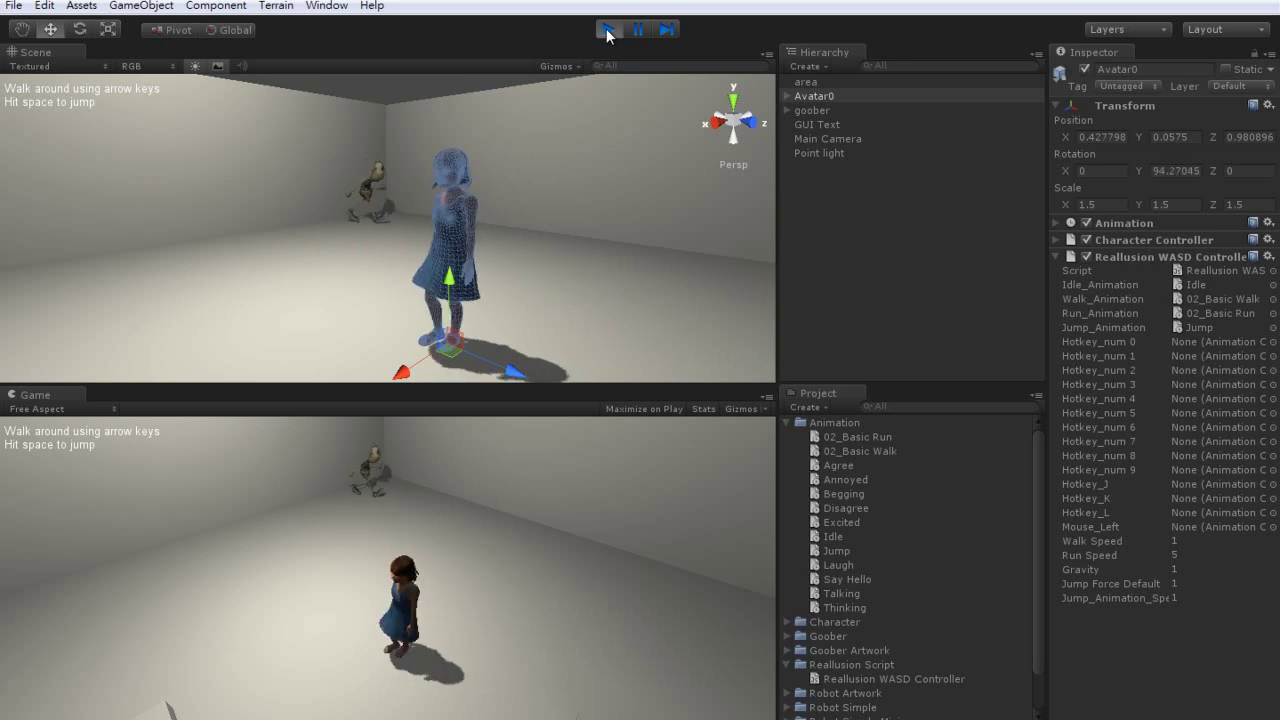
pyautogui.press('Right')
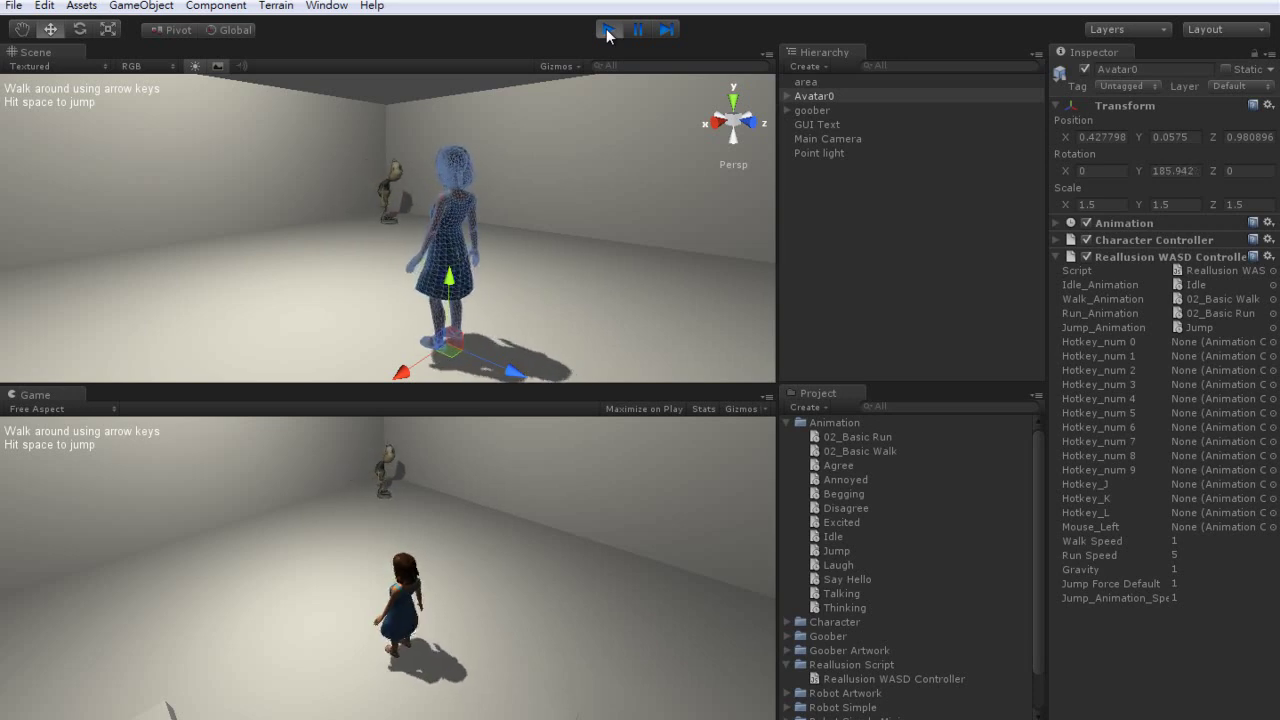
pyautogui.press('space')
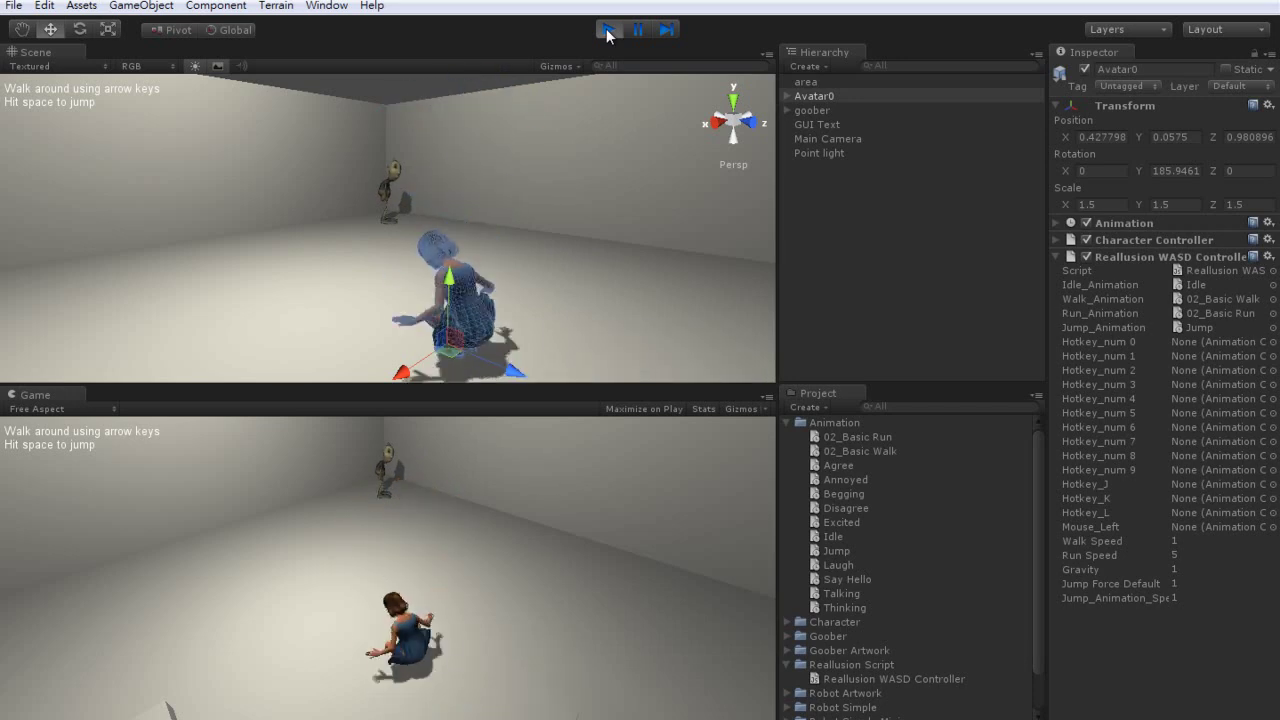
pyautogui.click(606, 31)
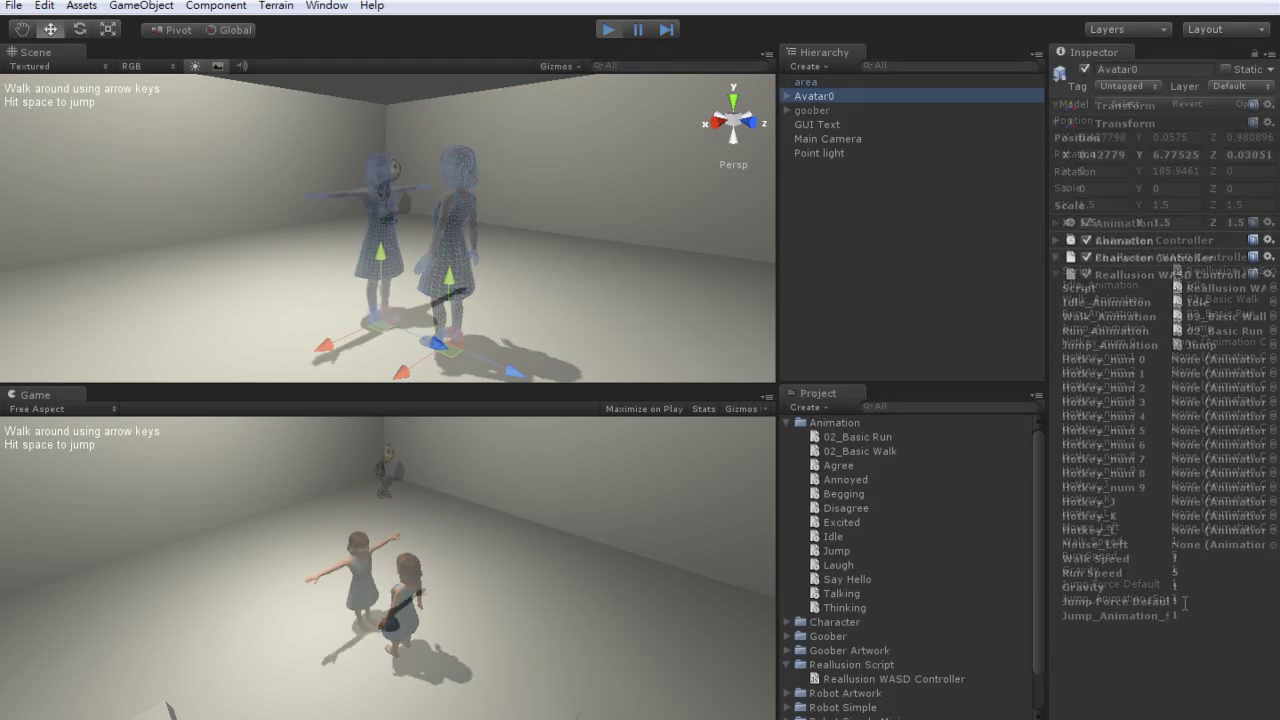
# Create a new Camera object and make it a child of Avatar0 in the scene hierarchy
pyautogui.click(140, 6)
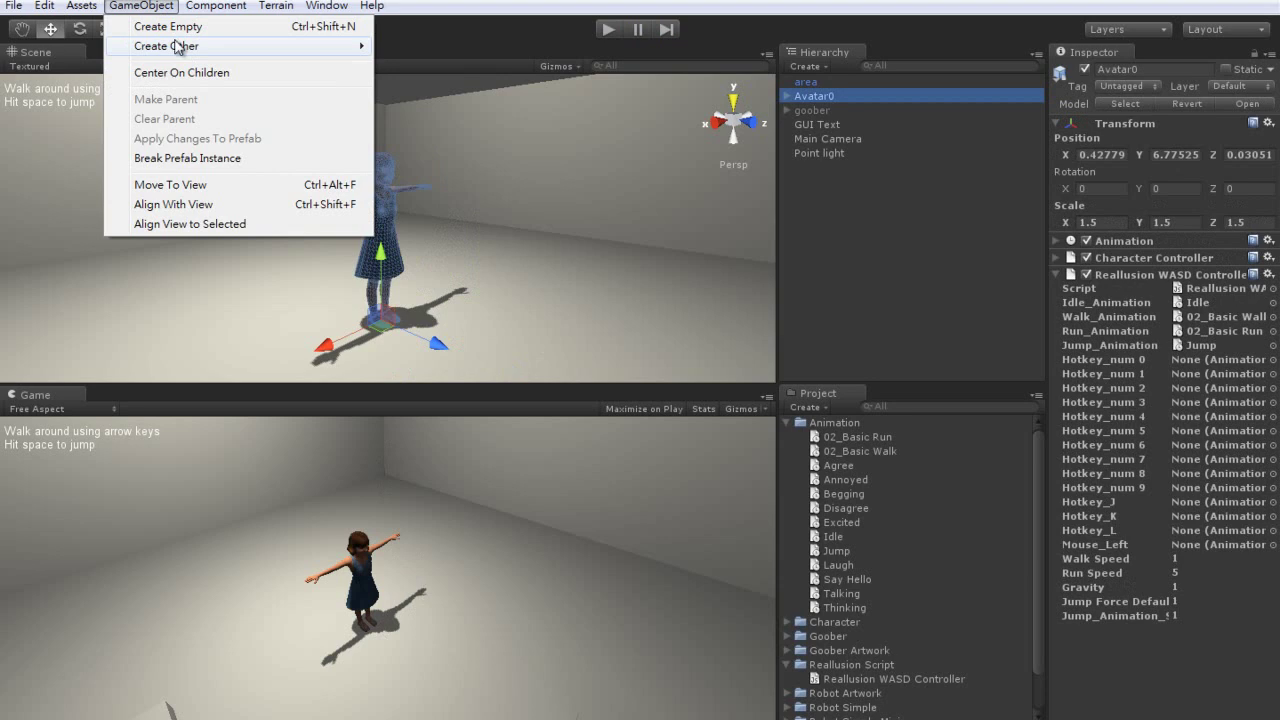
pyautogui.moveTo(180, 48)
pyautogui.click(438, 65)
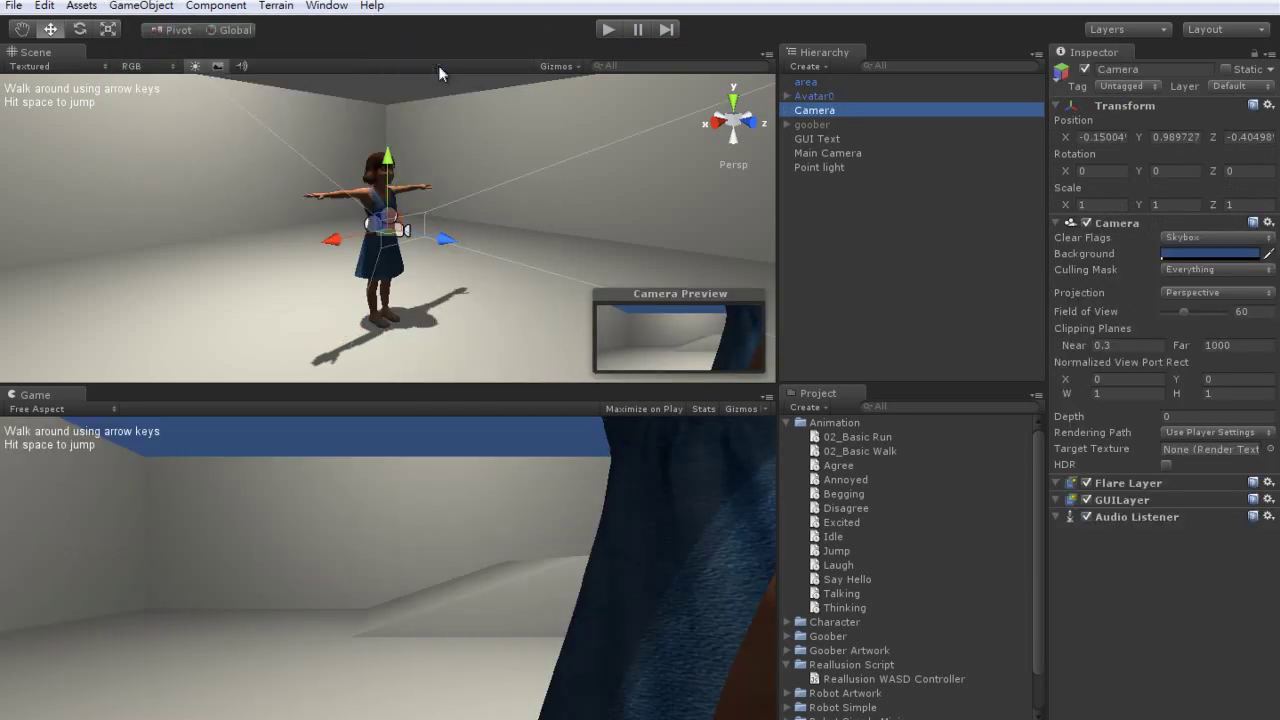
pyautogui.moveTo(819, 117); pyautogui.dragTo(812, 96)
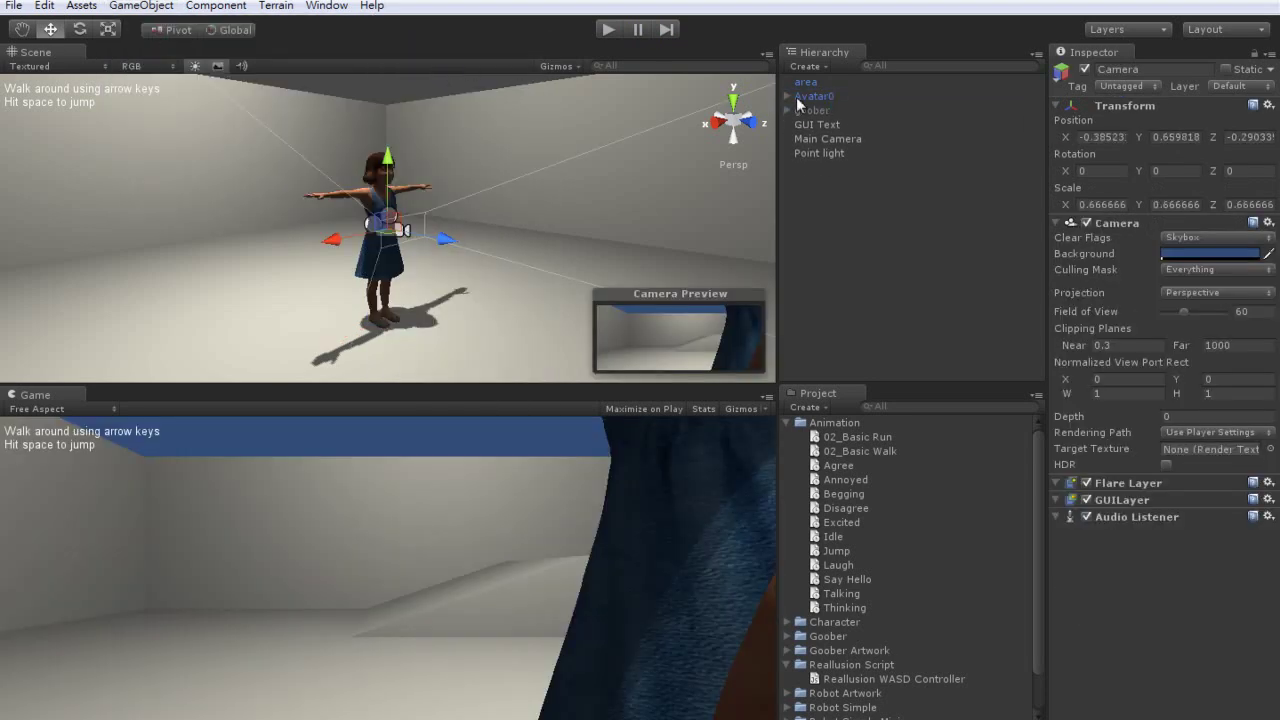
pyautogui.click(791, 95)
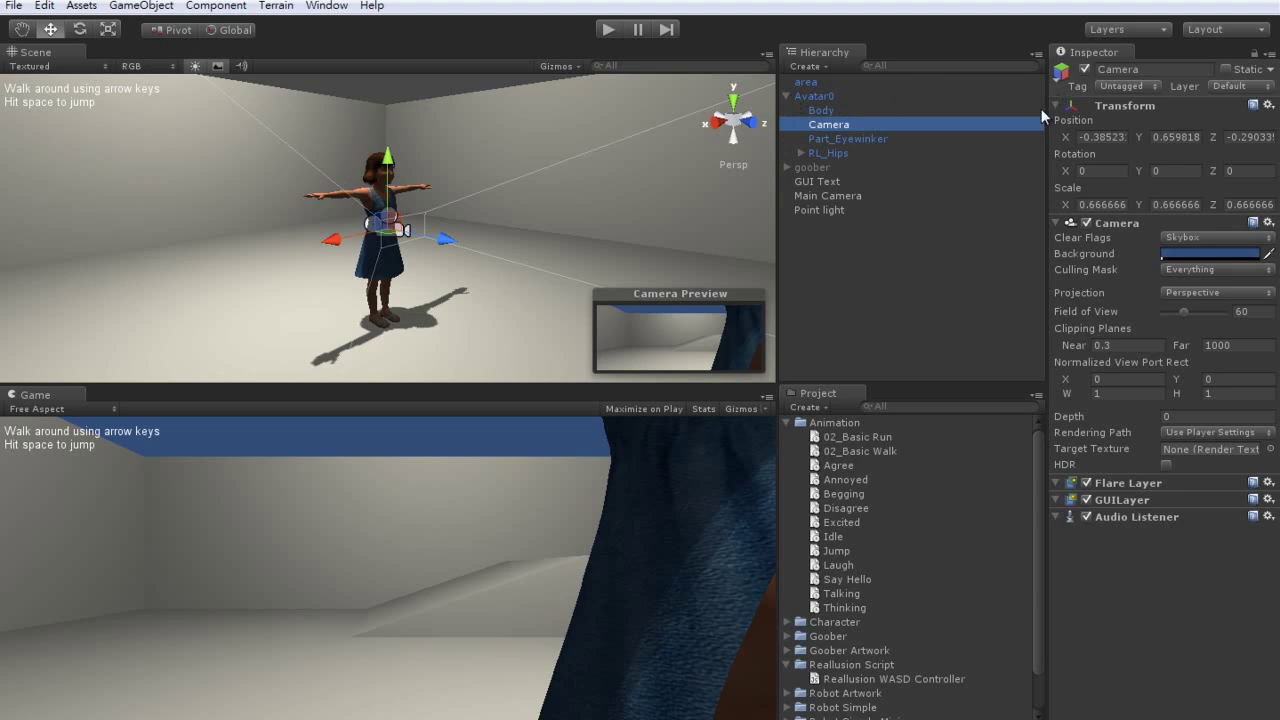
# Move the new camera behind Avatar0 to about X -0.165 and Z -1.33, and raise it to head height
pyautogui.moveTo(445, 240); pyautogui.dragTo(371, 243)
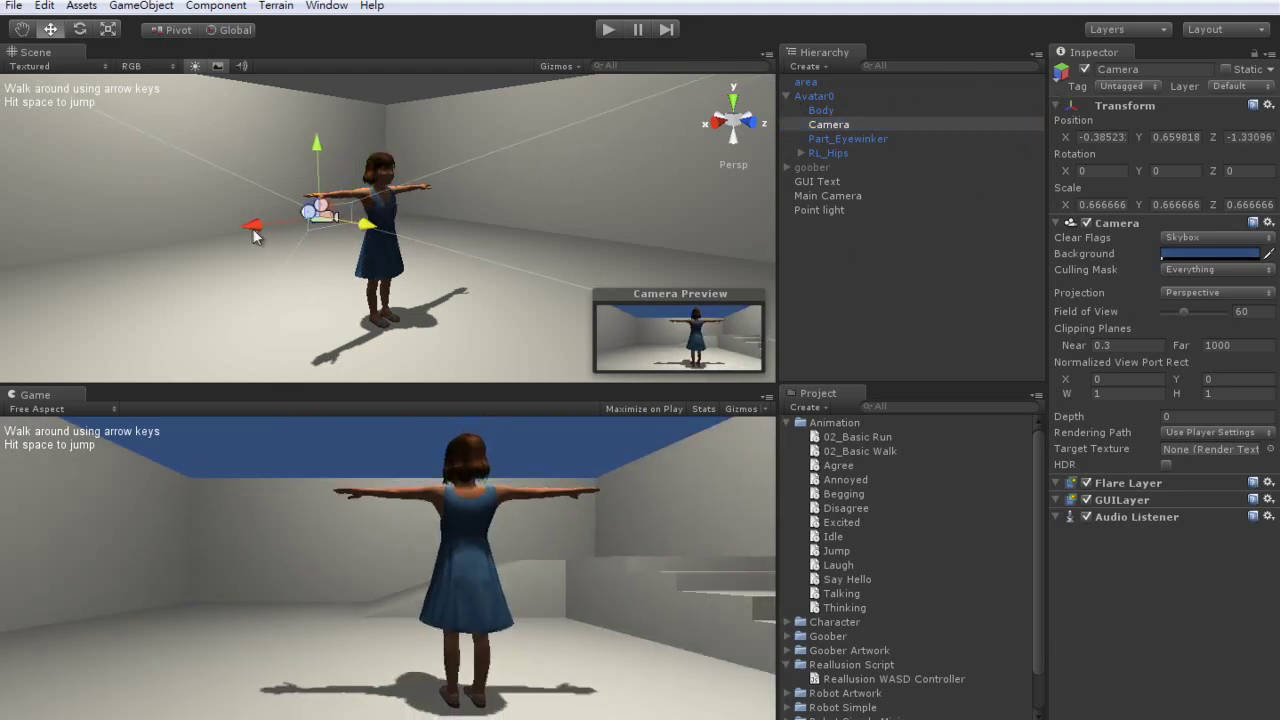
pyautogui.moveTo(258, 238); pyautogui.dragTo(240, 240)
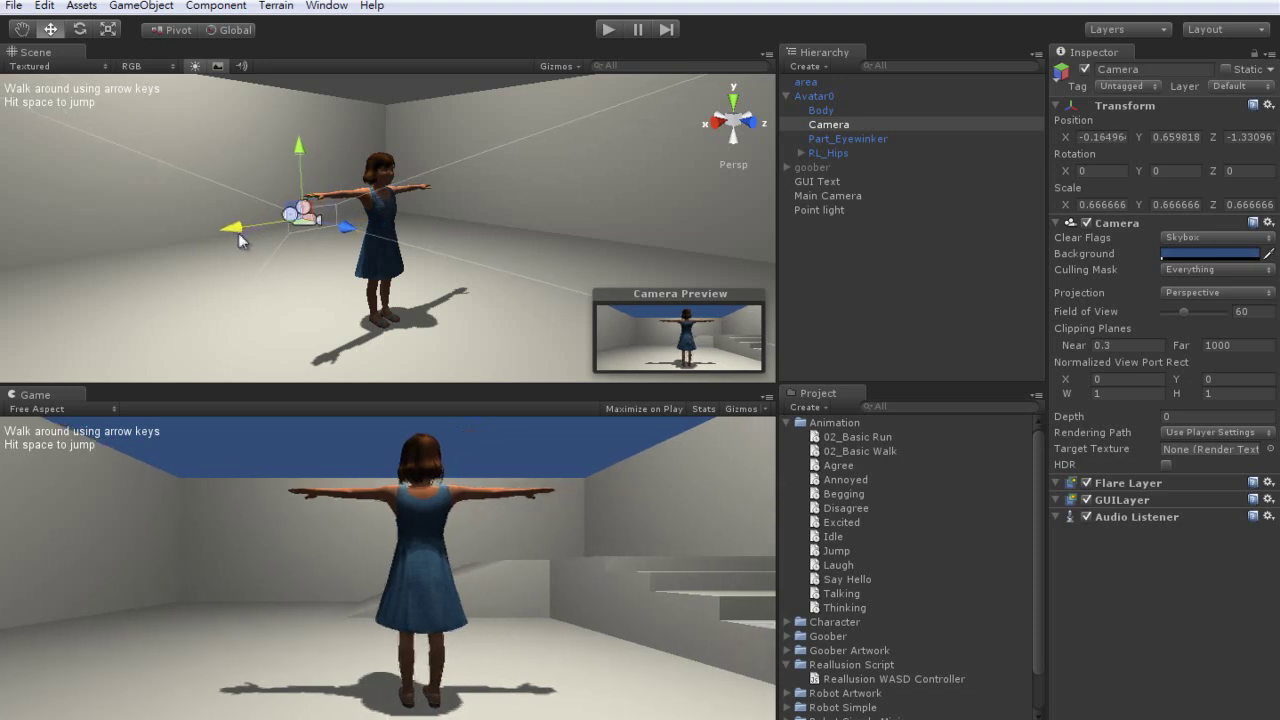
pyautogui.moveTo(300, 146); pyautogui.dragTo(296, 103)
# Assign Agree to Avatar0's Mouse_Left, Annoyed, Disagree and Excited to Hotkey_num 0 to 2, and Laugh, Say Hello and Talking to Hotkey_J, Hotkey_K and Hotkey_L
pyautogui.click(814, 96)
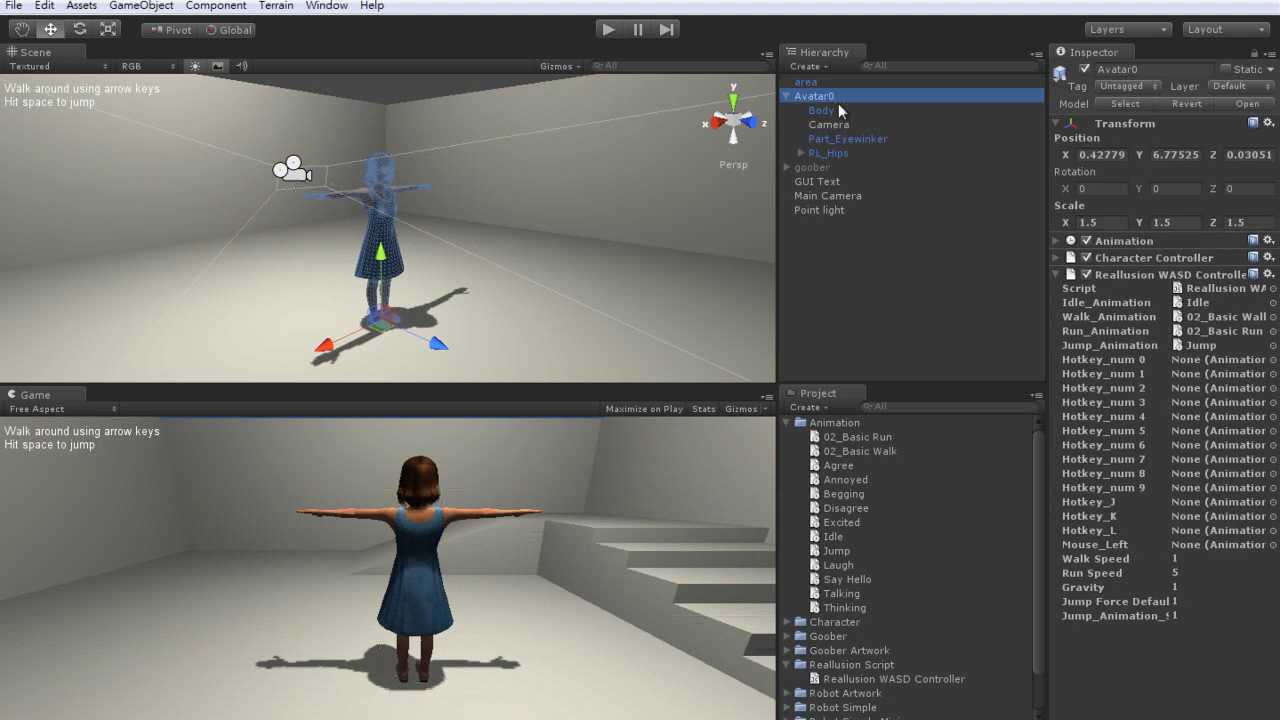
pyautogui.moveTo(840, 468); pyautogui.dragTo(1070, 549)
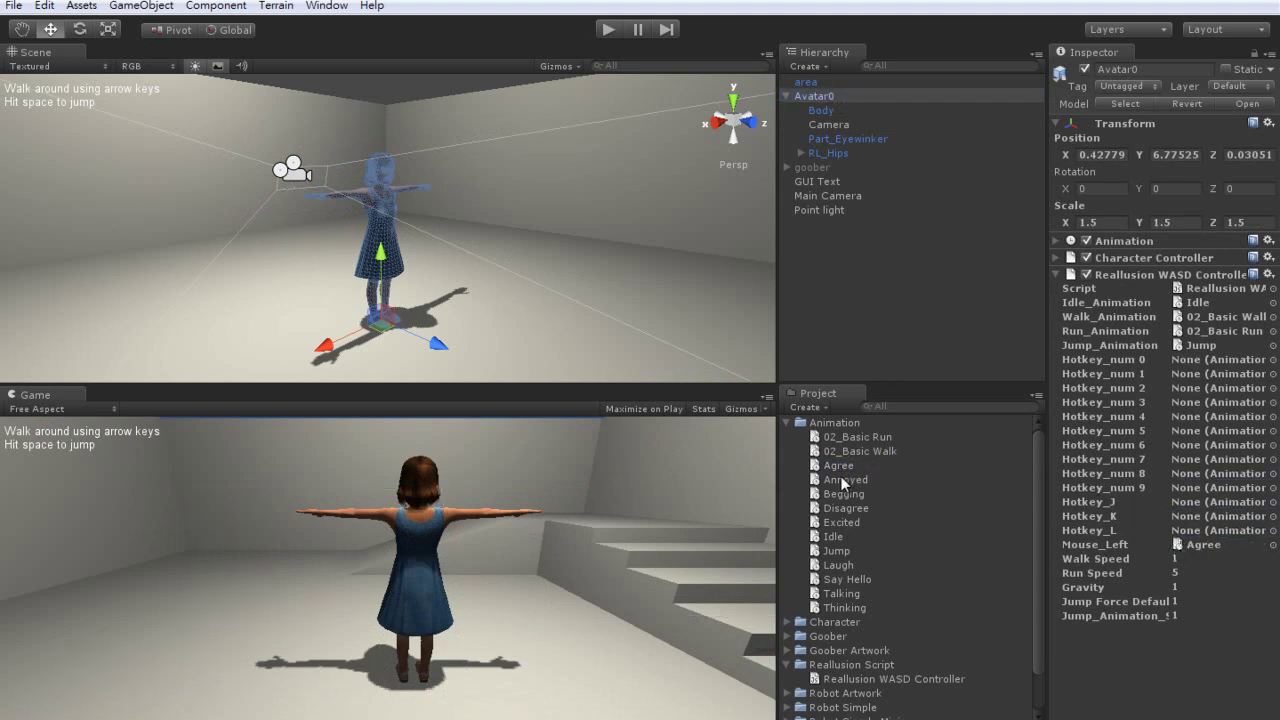
pyautogui.moveTo(843, 484); pyautogui.dragTo(1167, 374)
pyautogui.moveTo(842, 522); pyautogui.dragTo(1183, 394)
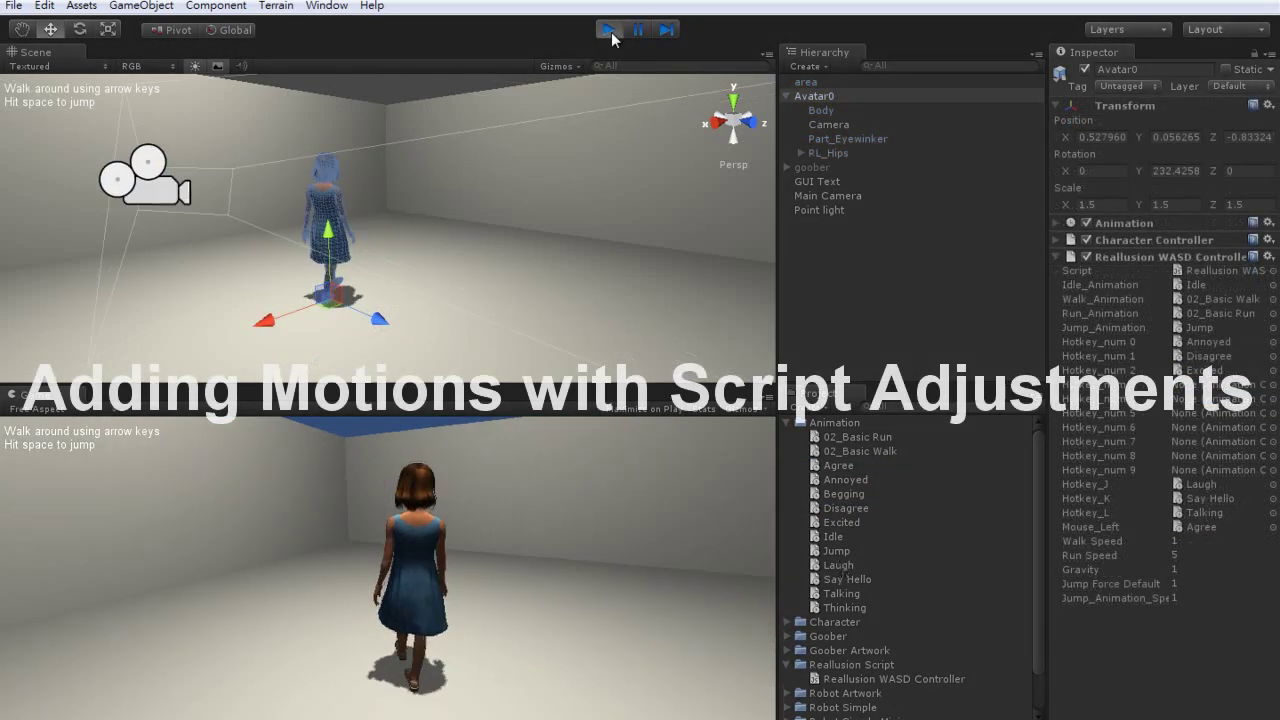
# Turn Avatar0 to face the stairs during the playback test, clear the object selection and end playback
pyautogui.press('Right')
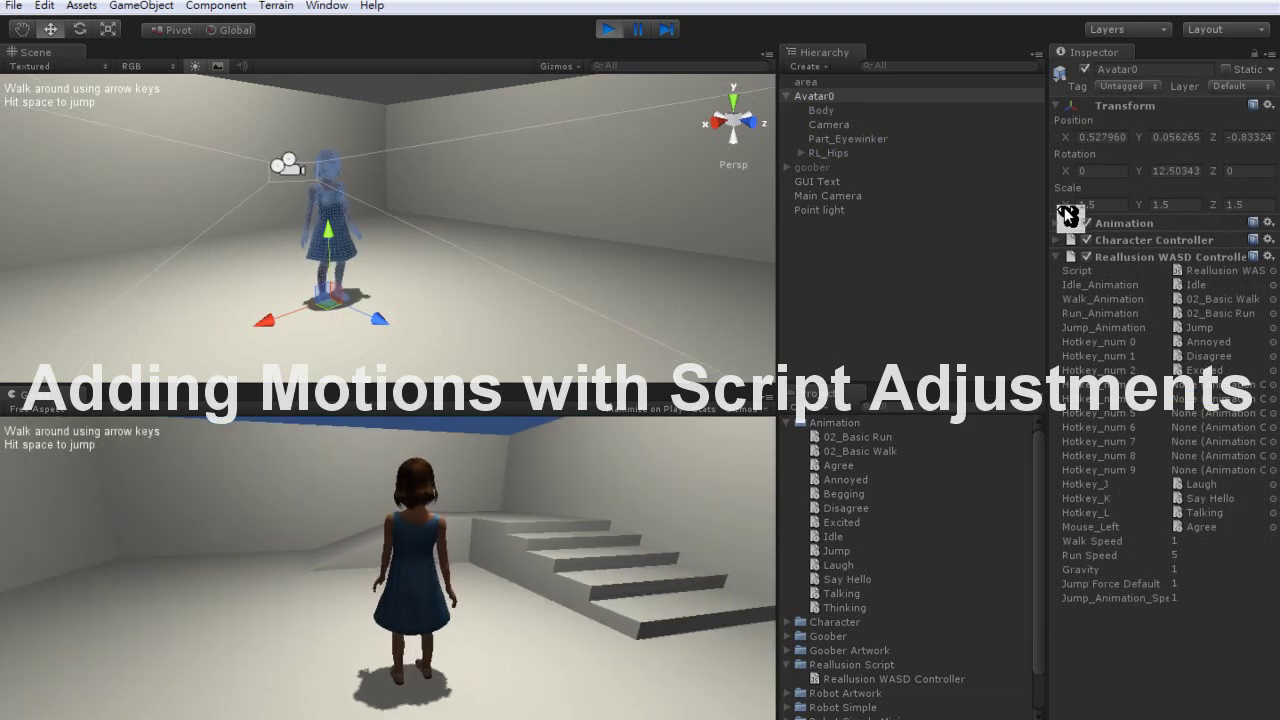
pyautogui.click(959, 322)
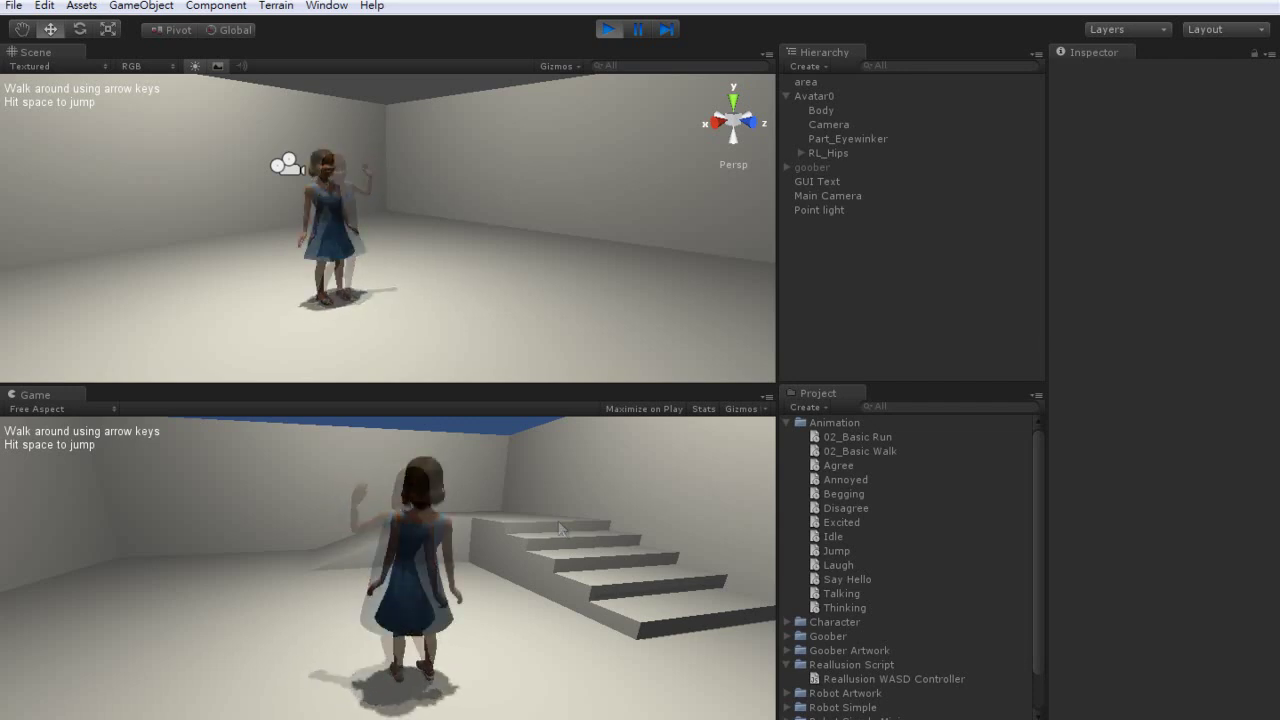
pyautogui.click(610, 31)
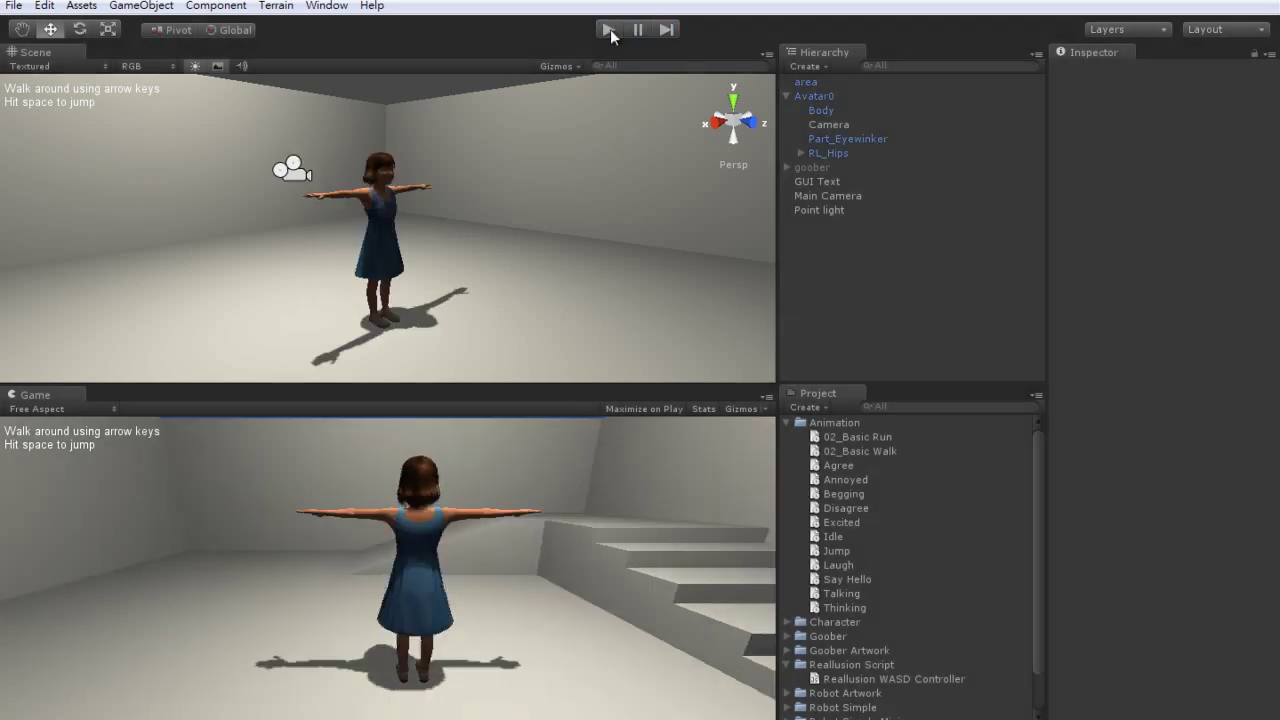
# Open the Reallusion WASD Controller script for editing and declare Hotkey_G as an AnimationClip variable on a new line below Hotkey_L
pyautogui.click(787, 423)
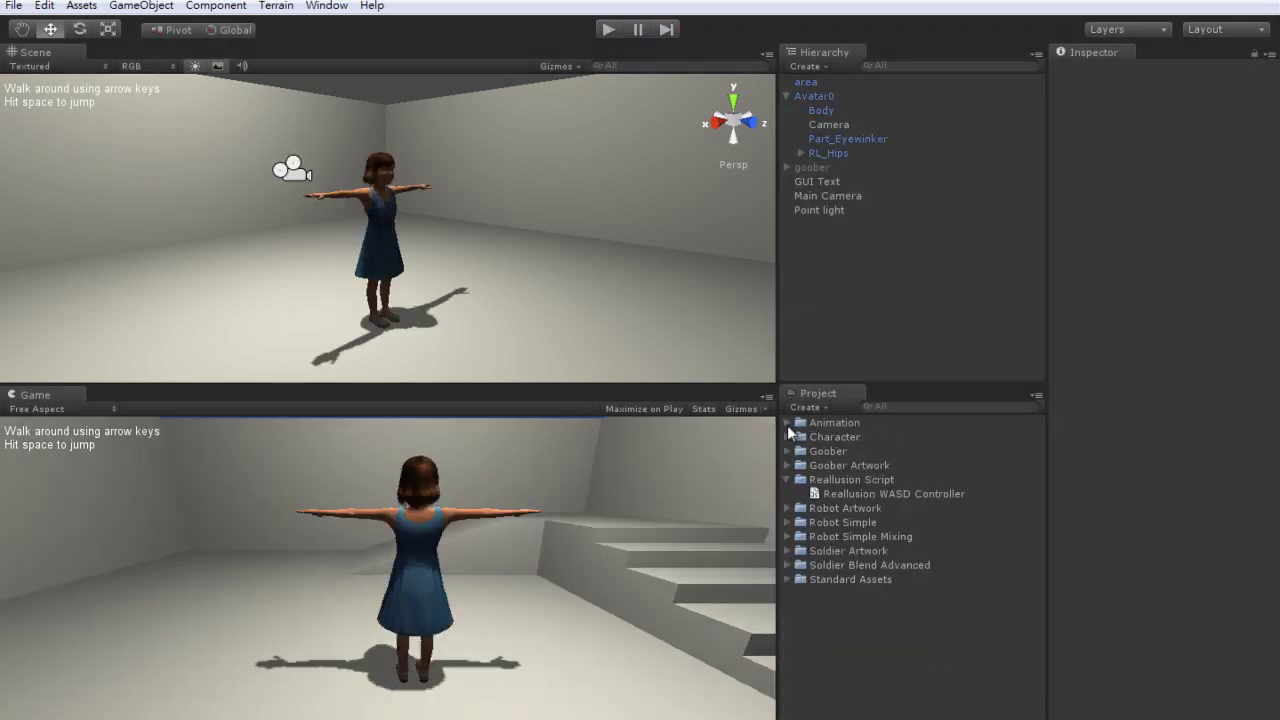
pyautogui.click(837, 494)
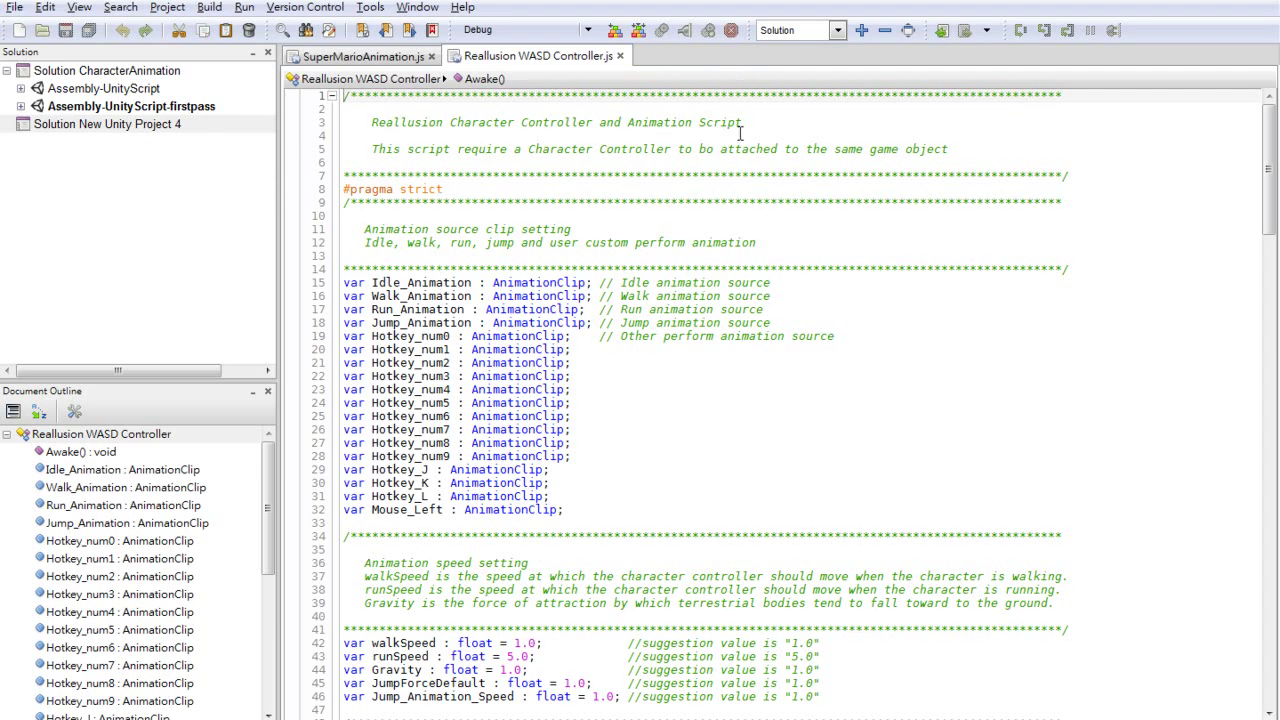
pyautogui.moveTo(553, 496); pyautogui.dragTo(341, 496)
pyautogui.hotkey('ctrl', 'c')
pyautogui.click(553, 496)
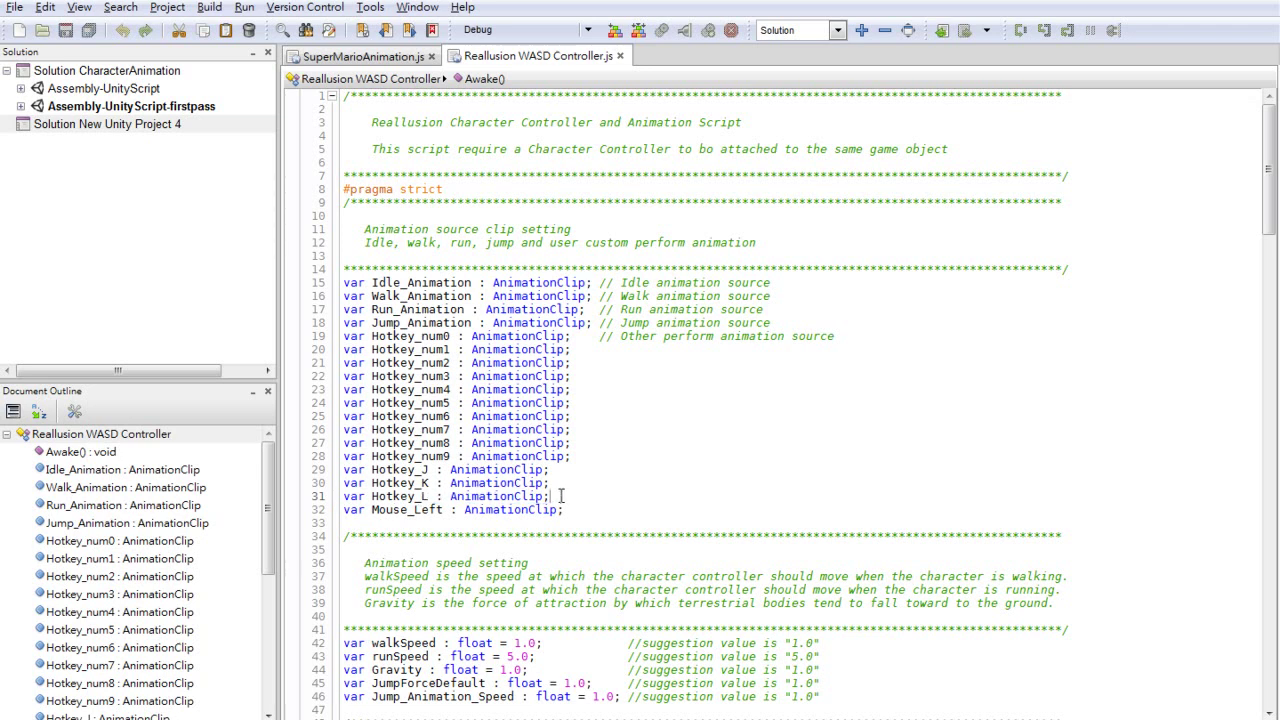
pyautogui.press('Return')
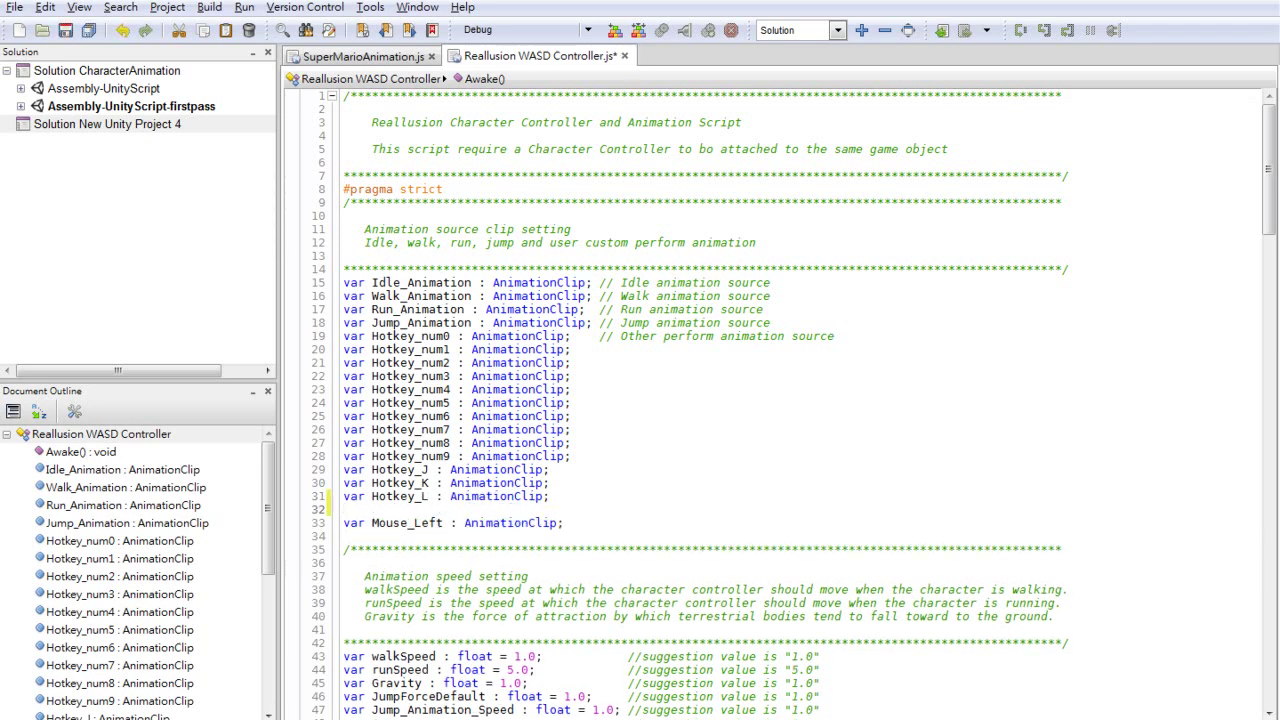
pyautogui.hotkey('ctrl', 'v')
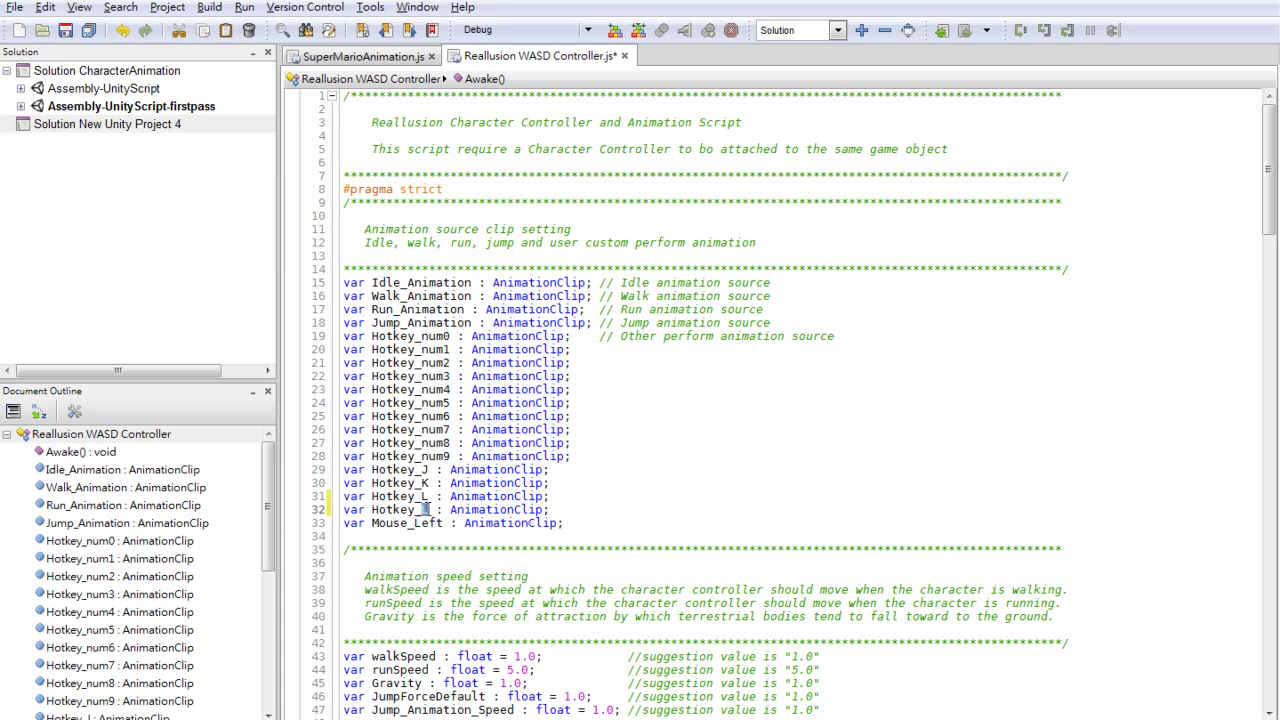
pyautogui.write('G')
# Duplicate the KeyCode.L hotkey statement at the end of Update() onto a new line directly below it
pyautogui.scroll(-9, 709, 452)
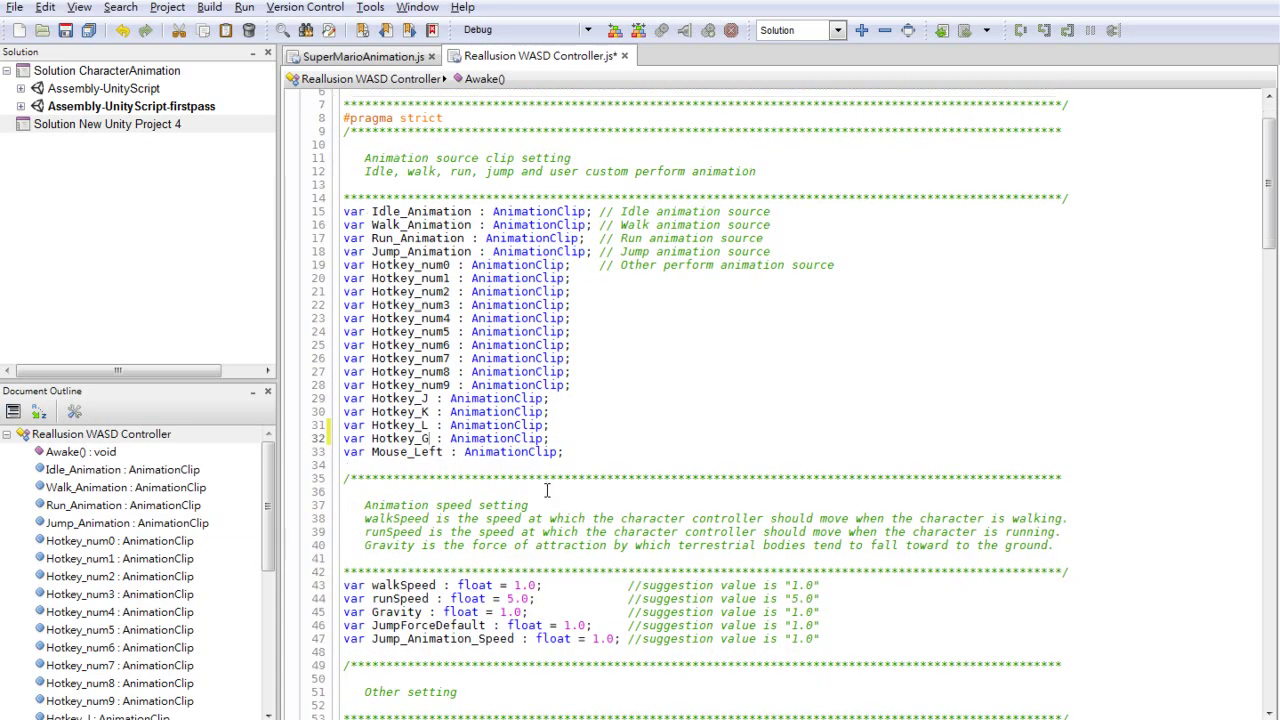
pyautogui.scroll(5, 709, 452)
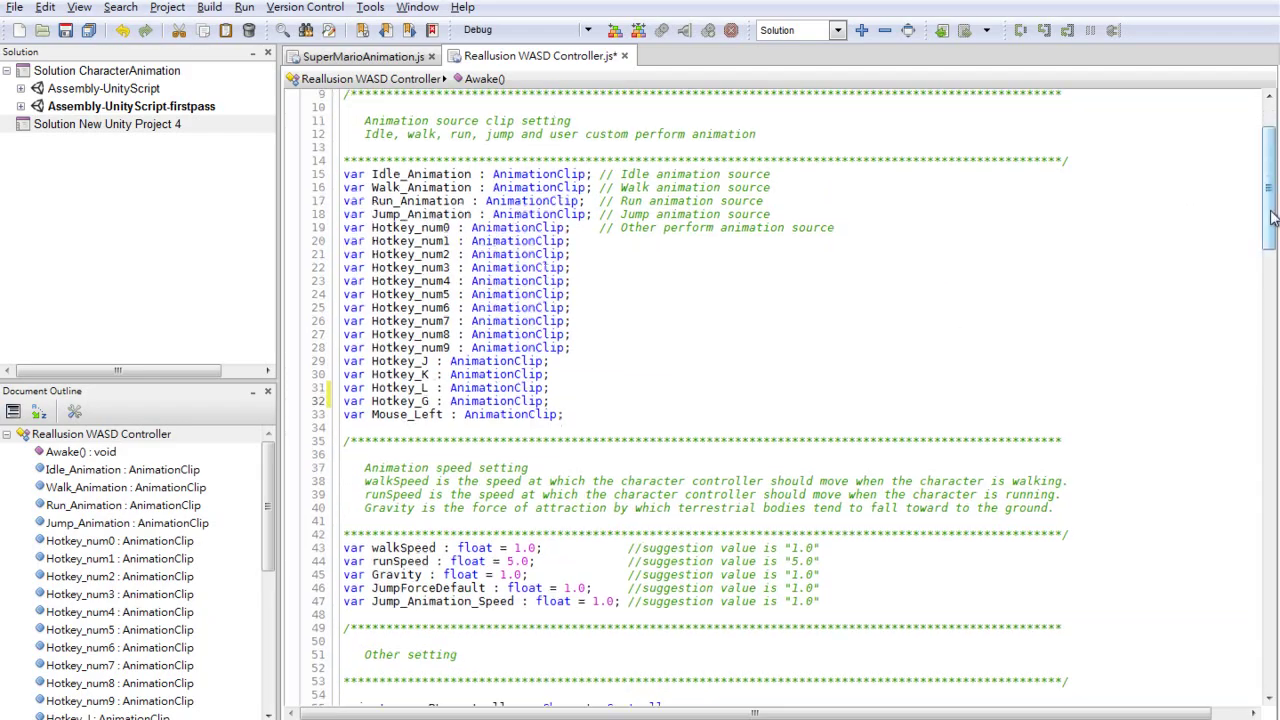
pyautogui.moveTo(1271, 200); pyautogui.dragTo(1260, 660)
pyautogui.moveTo(1027, 579); pyautogui.dragTo(272, 586)
pyautogui.hotkey('ctrl', 'c')
pyautogui.press('End')
pyautogui.press('Return')
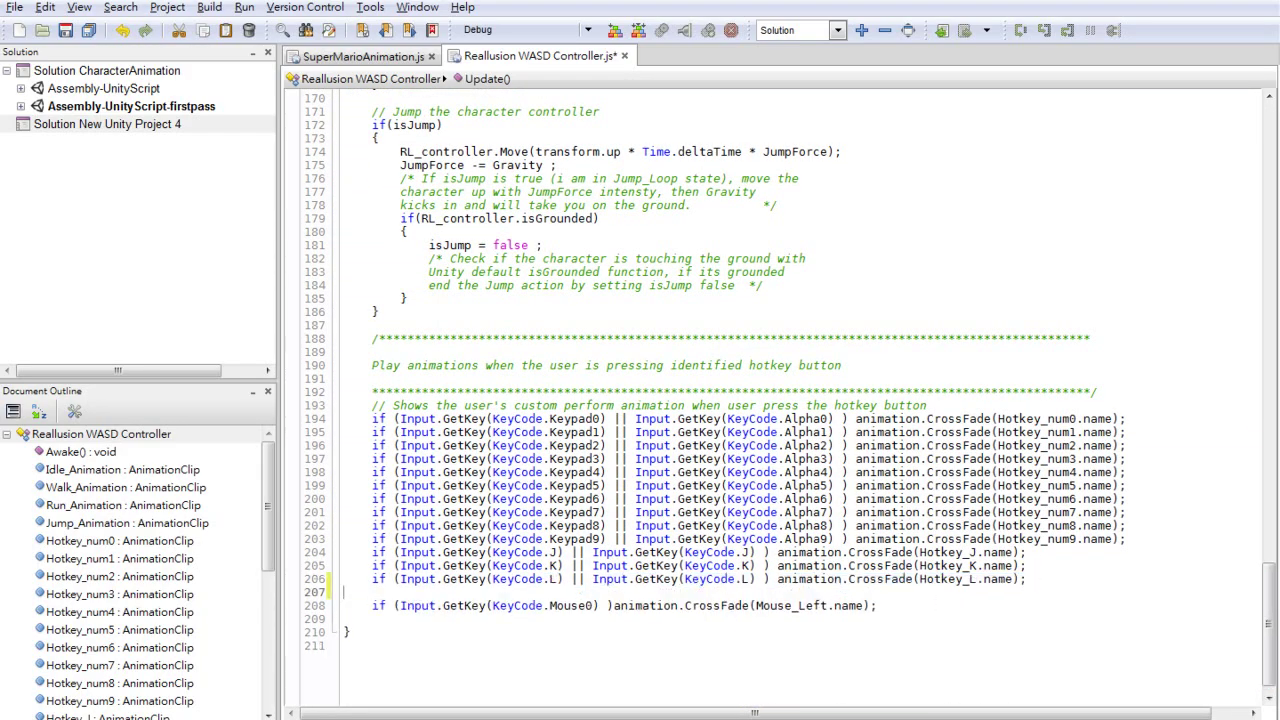
pyautogui.hotkey('ctrl', 'v')
# Change both key codes in the duplicated statement to KeyCode.G and its clip to Hotkey_G, and save the script
pyautogui.click(558, 592)
pyautogui.press('BackSpace')
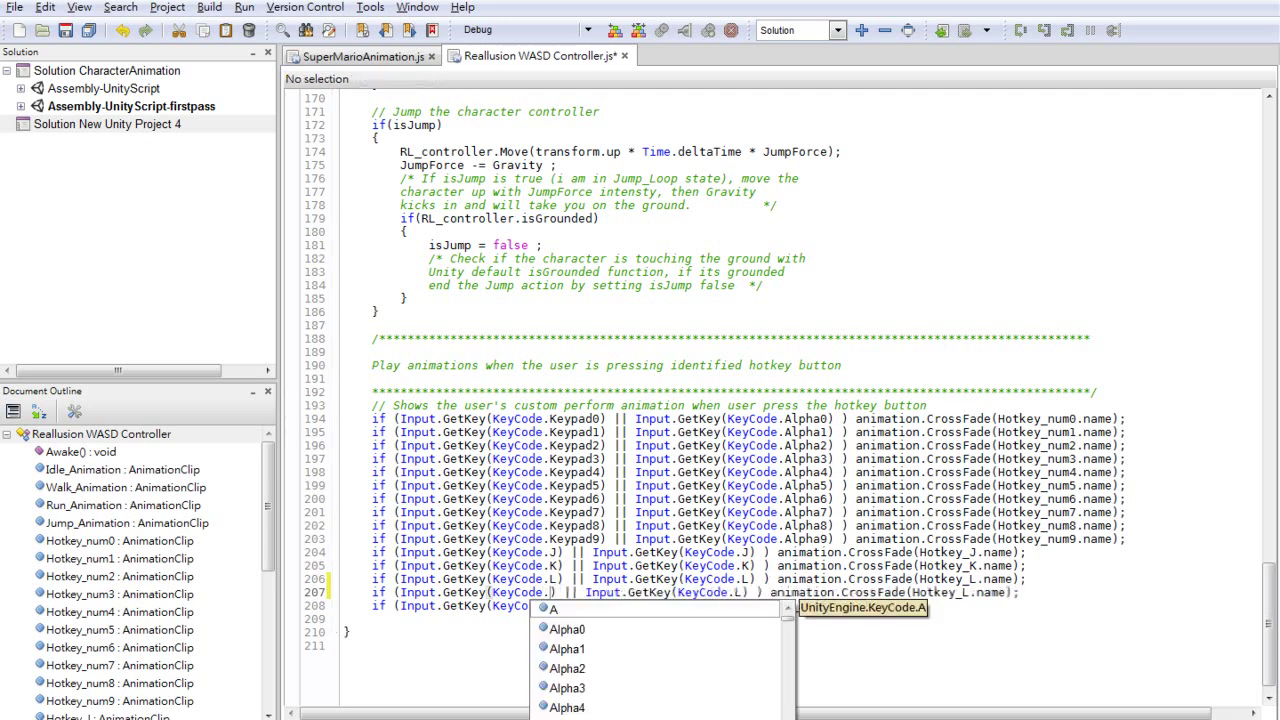
pyautogui.write('G')
pyautogui.click(755, 592)
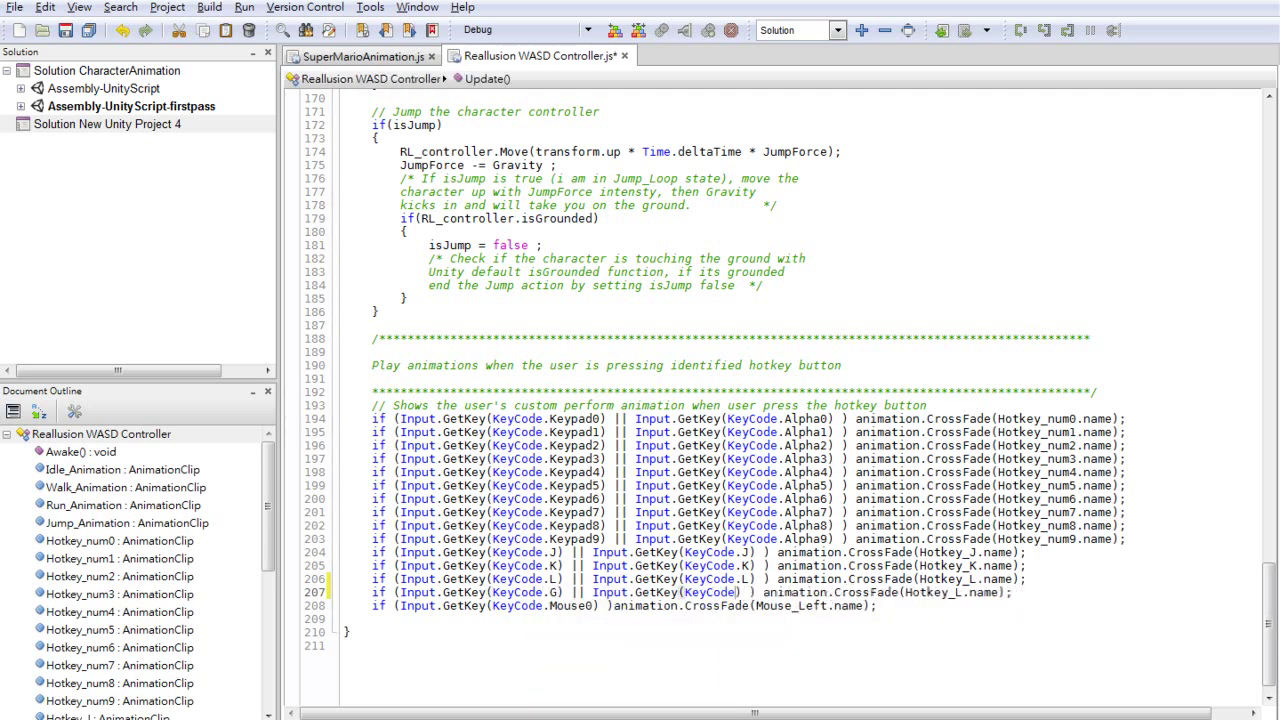
pyautogui.press('BackSpace')
pyautogui.write('G')
pyautogui.click(977, 592)
pyautogui.press('BackSpace')
pyautogui.write('G')
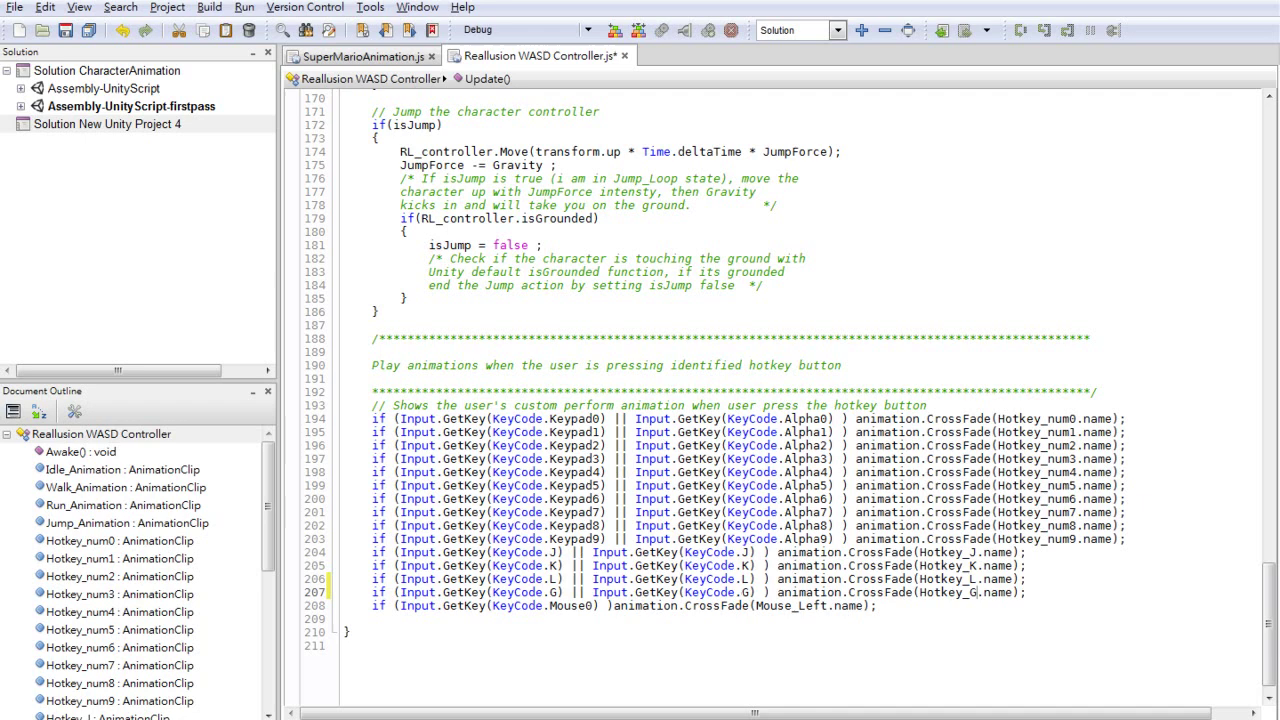
pyautogui.click(65, 30)
# Switch back to Unity and assign the Thinking animation to Avatar0's Hotkey_G
pyautogui.hotkey('alt', 'Tab')
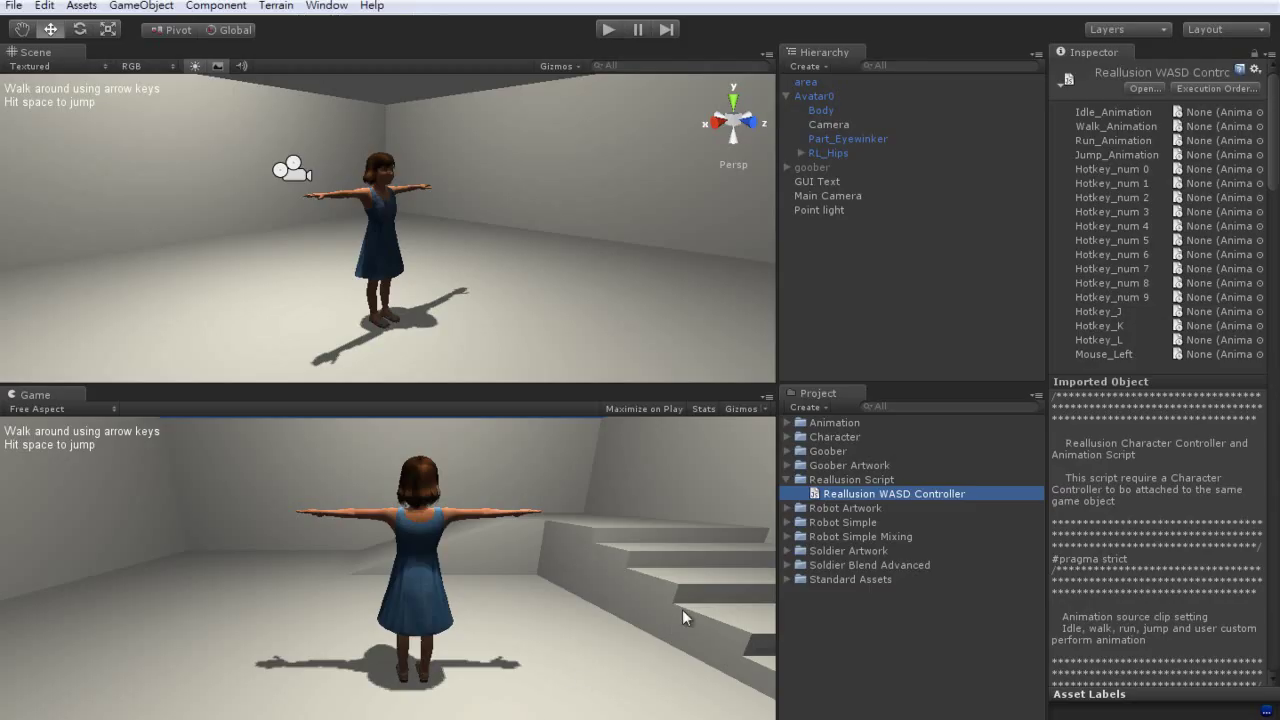
pyautogui.click(812, 96)
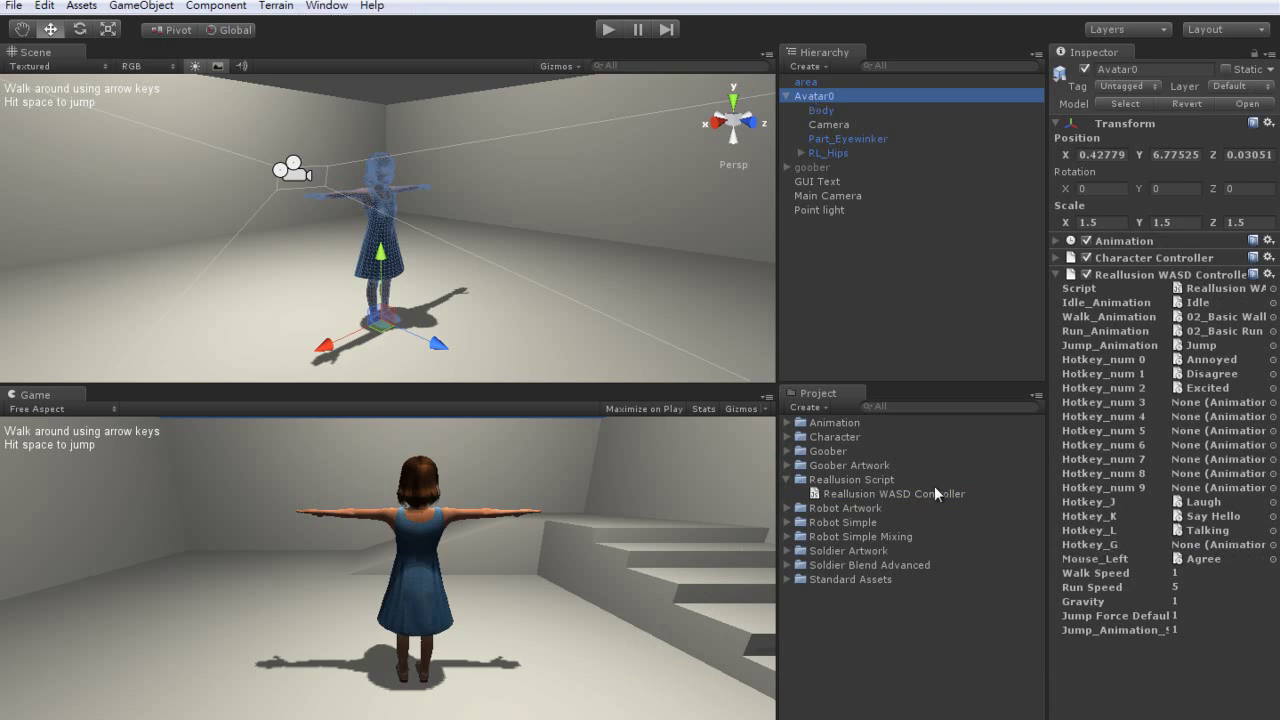
pyautogui.click(788, 423)
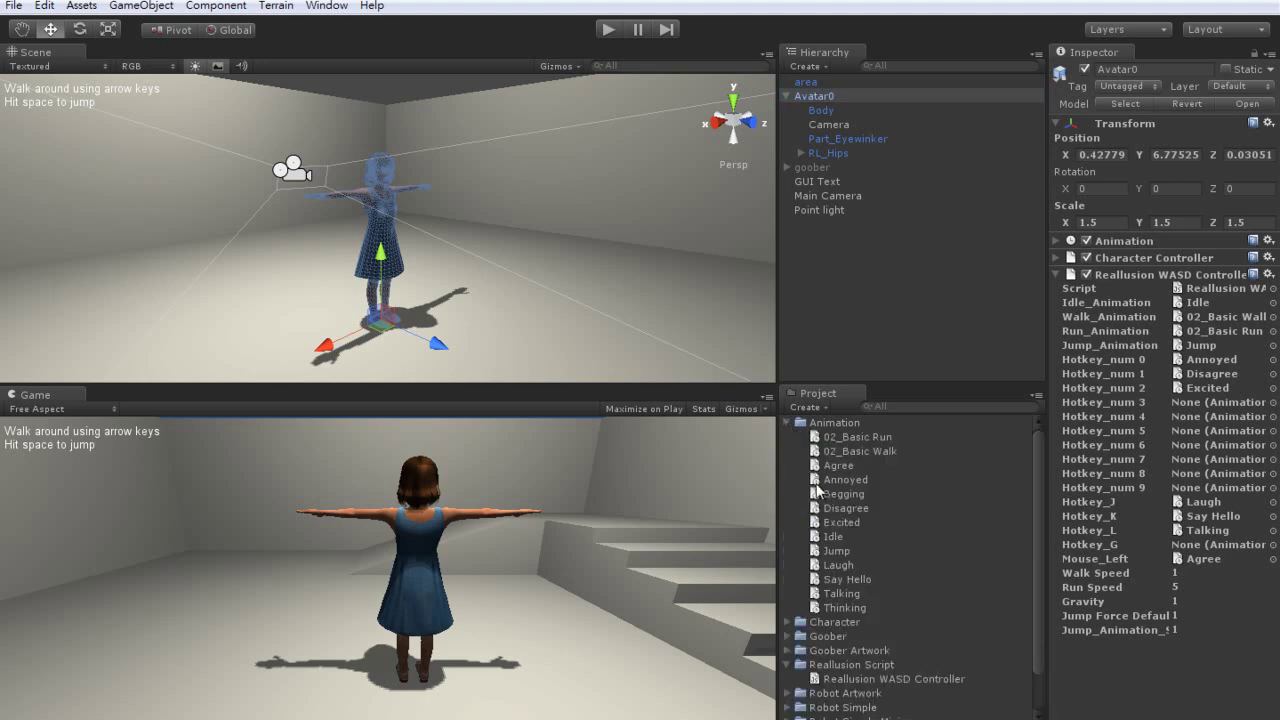
pyautogui.moveTo(845, 609); pyautogui.dragTo(1210, 546)
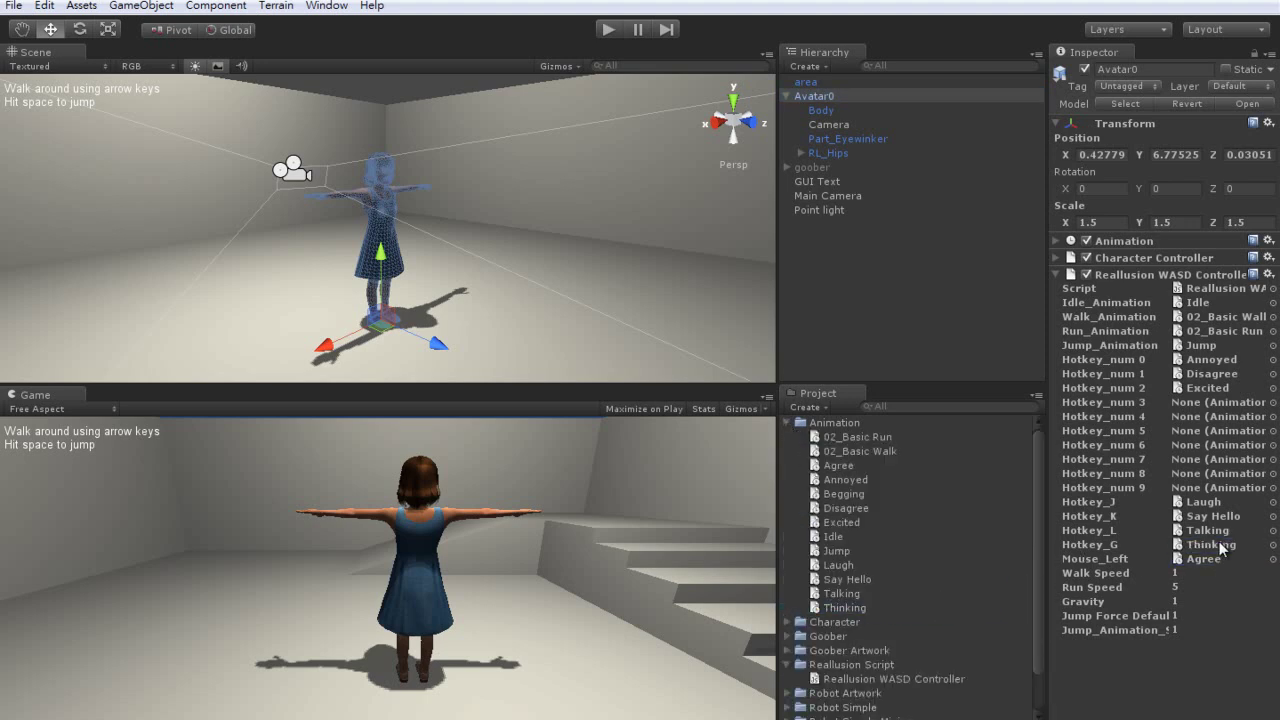
# Play the scene, trigger Avatar0's Thinking motion with its G hotkey, and clear the object selection
pyautogui.click(610, 31)
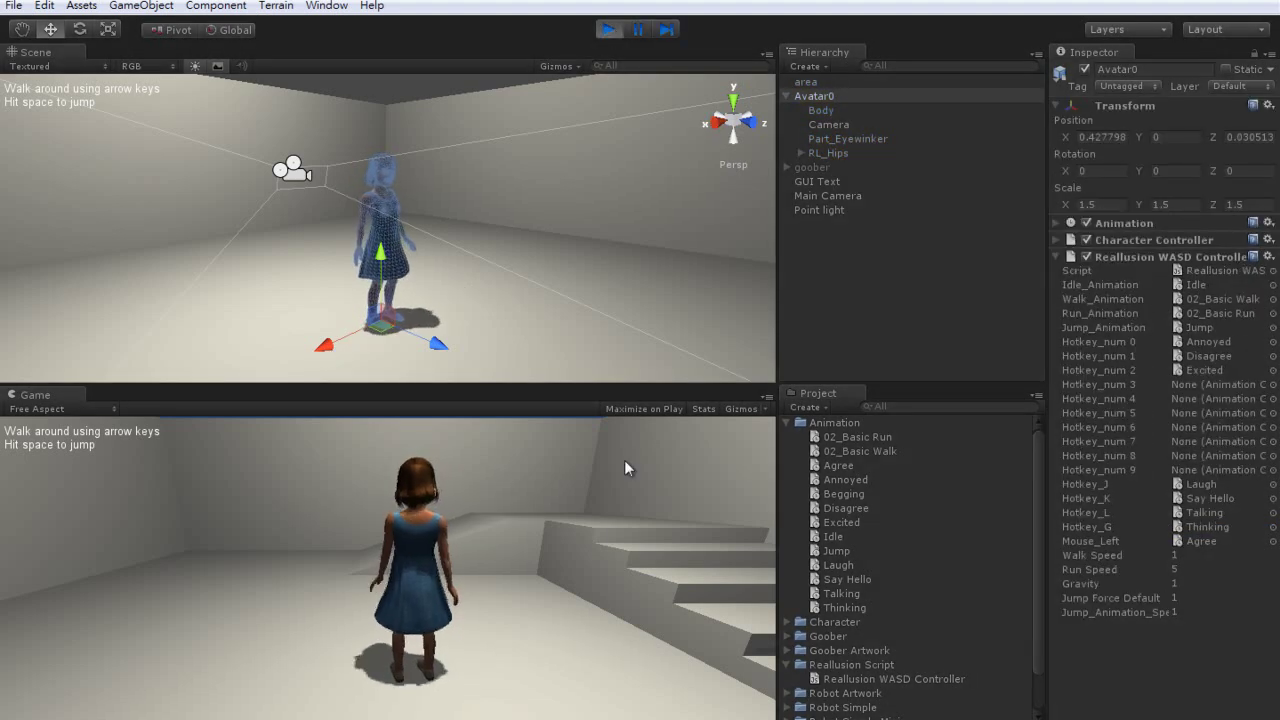
pyautogui.press('g')
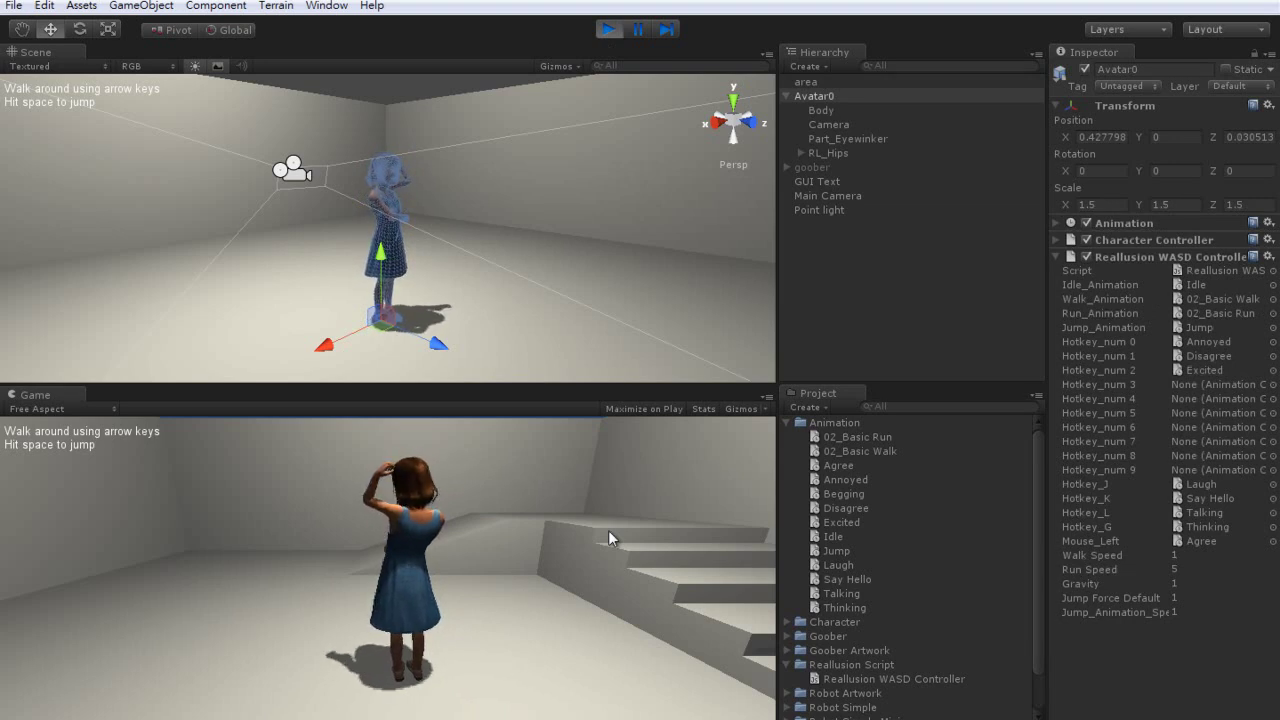
pyautogui.click(825, 349)
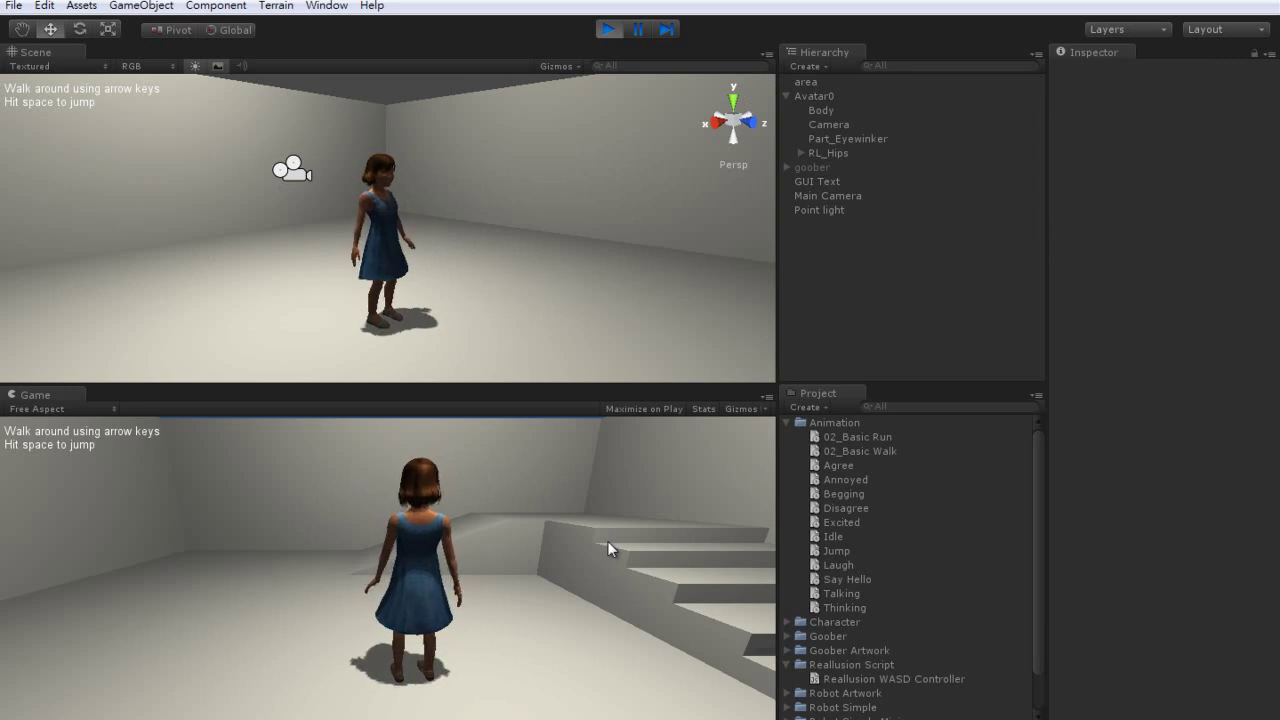